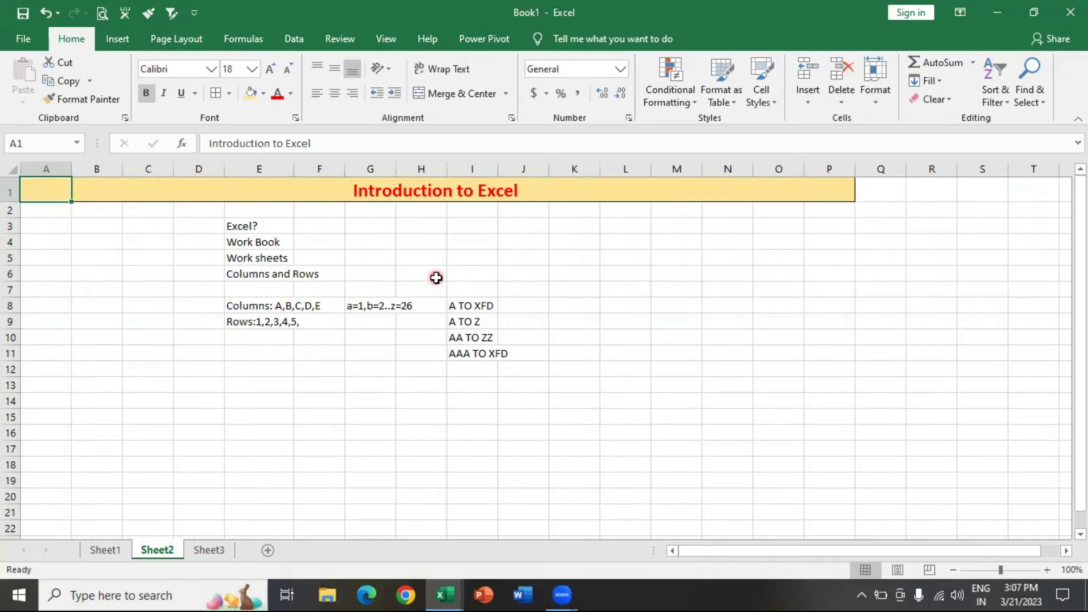
- Examine how far the sheet extends by jumping to its last column and last row, and review the column notes in row 8
key(ctrl+Right)
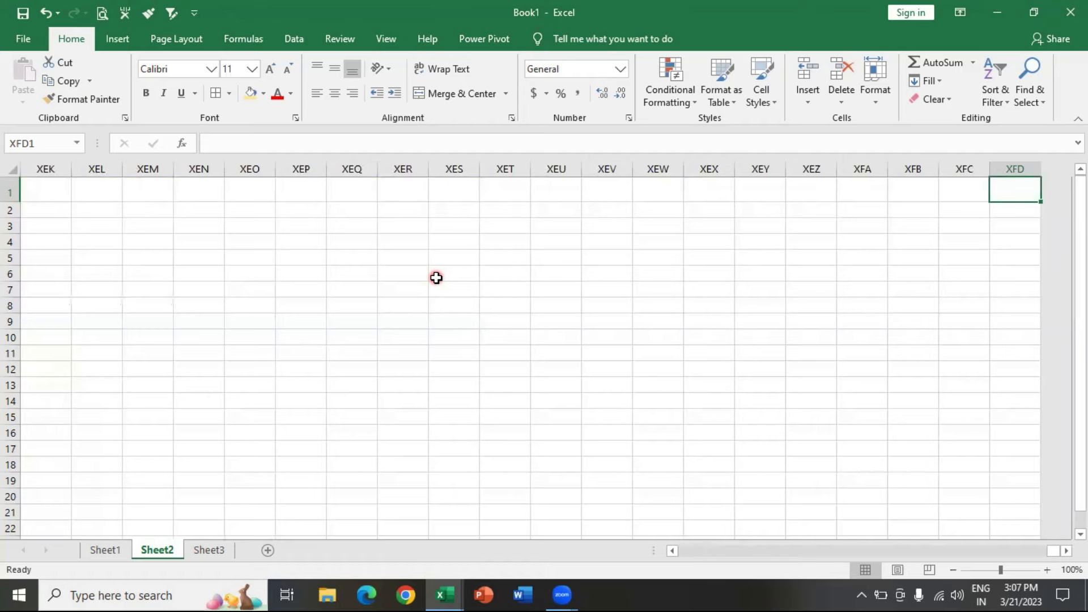
key(ctrl+Left)
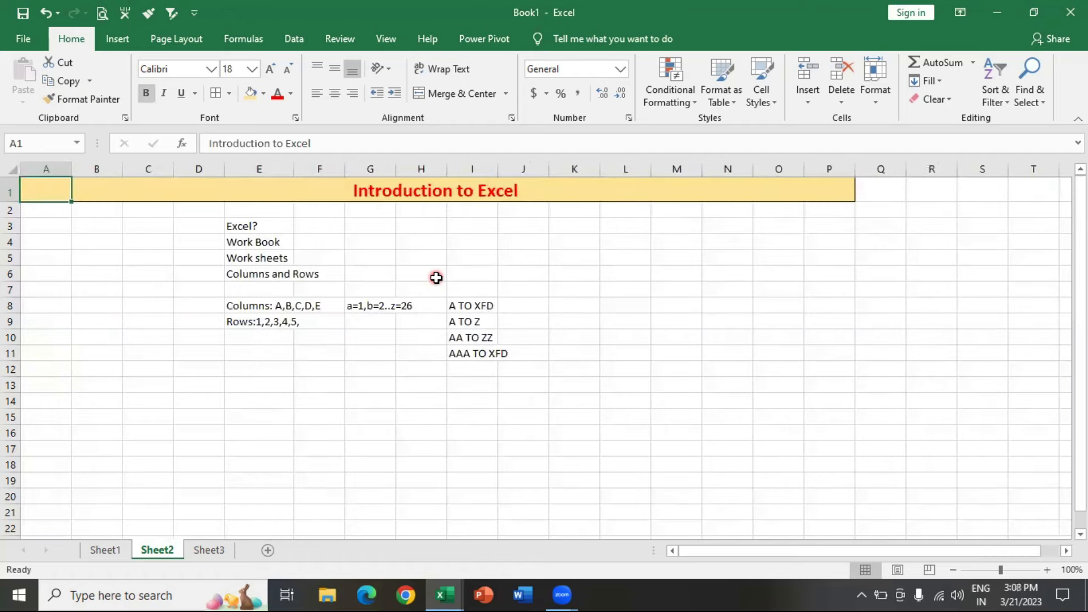
key(Right)
key(Right)
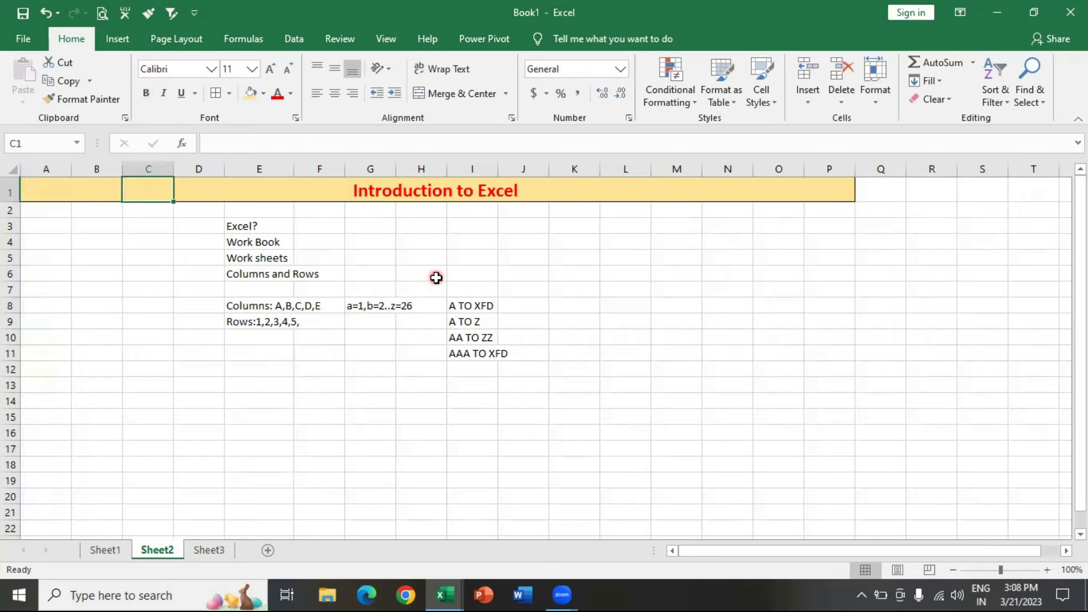
key(ctrl+Down)
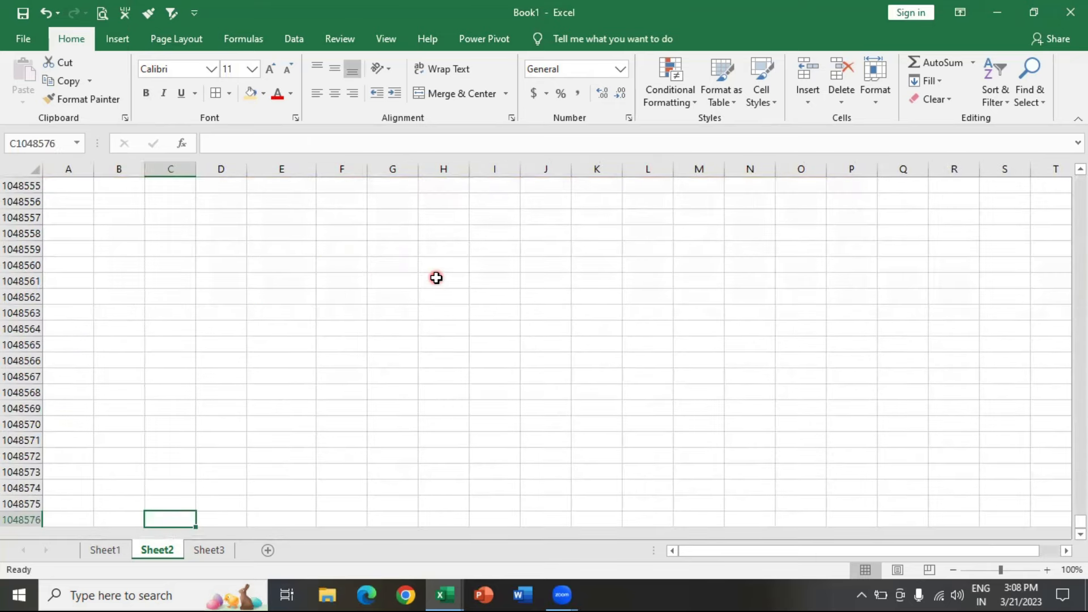
key(ctrl+Up)
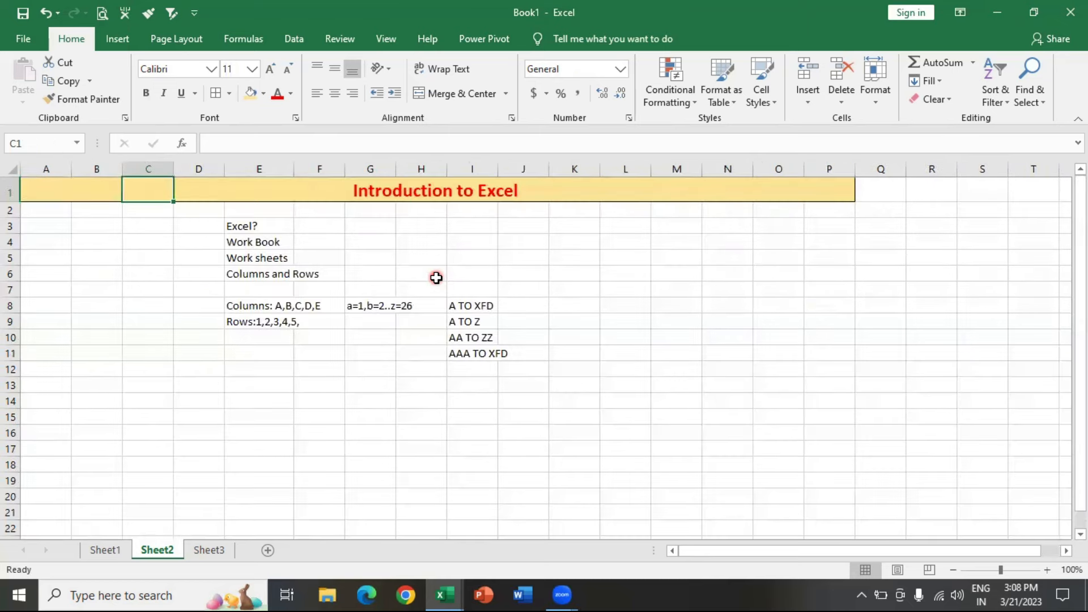
click(479, 306)
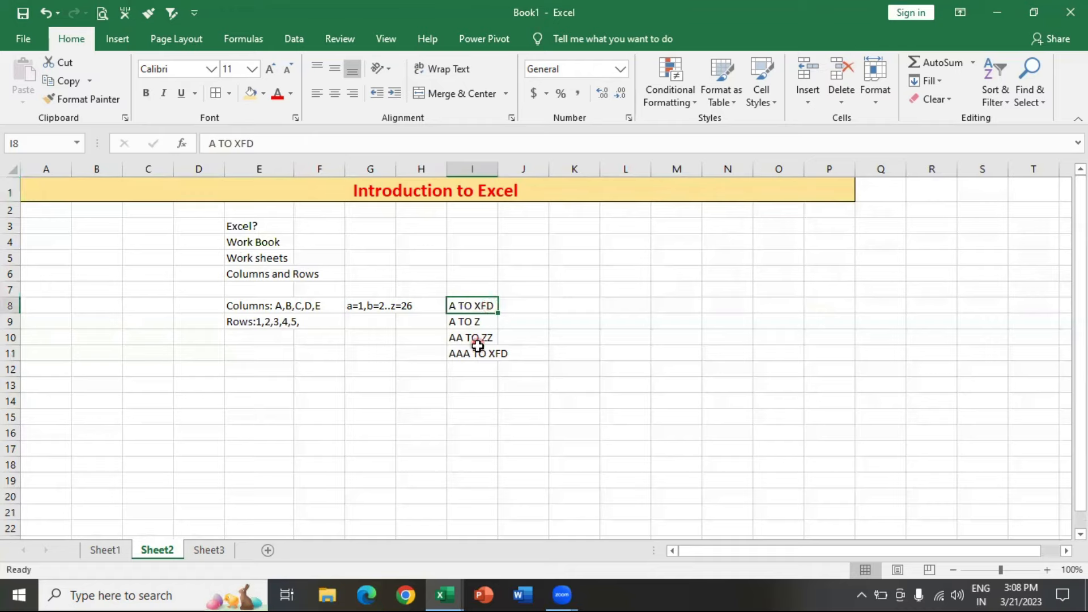
click(360, 307)
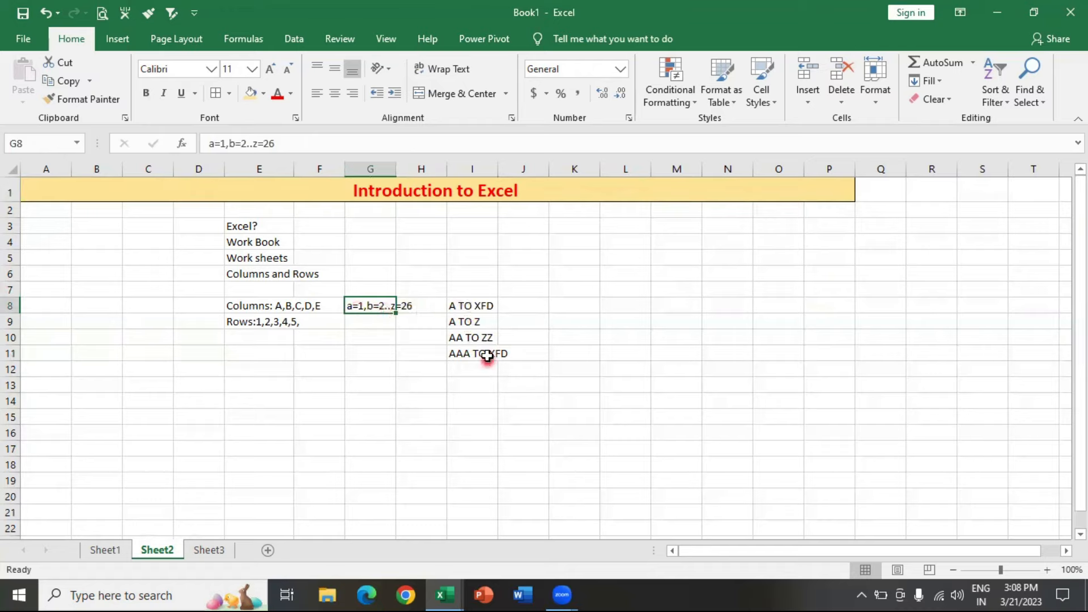
- Enter the formula =COLUMN() in row 8 of the sheet's last column, XFD, and check the formula
click(536, 306)
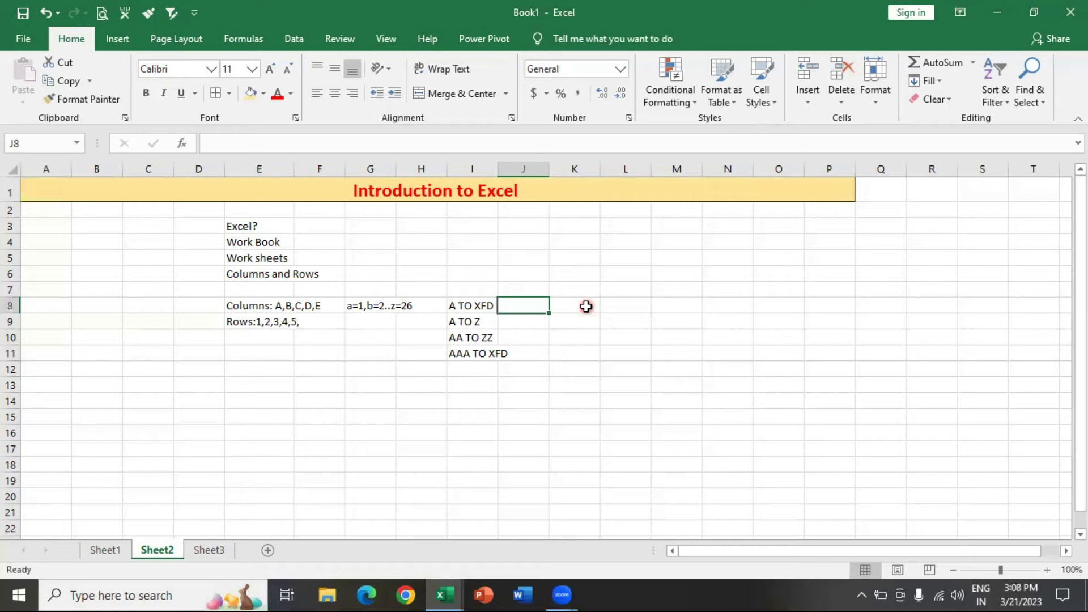
key(ctrl+Right)
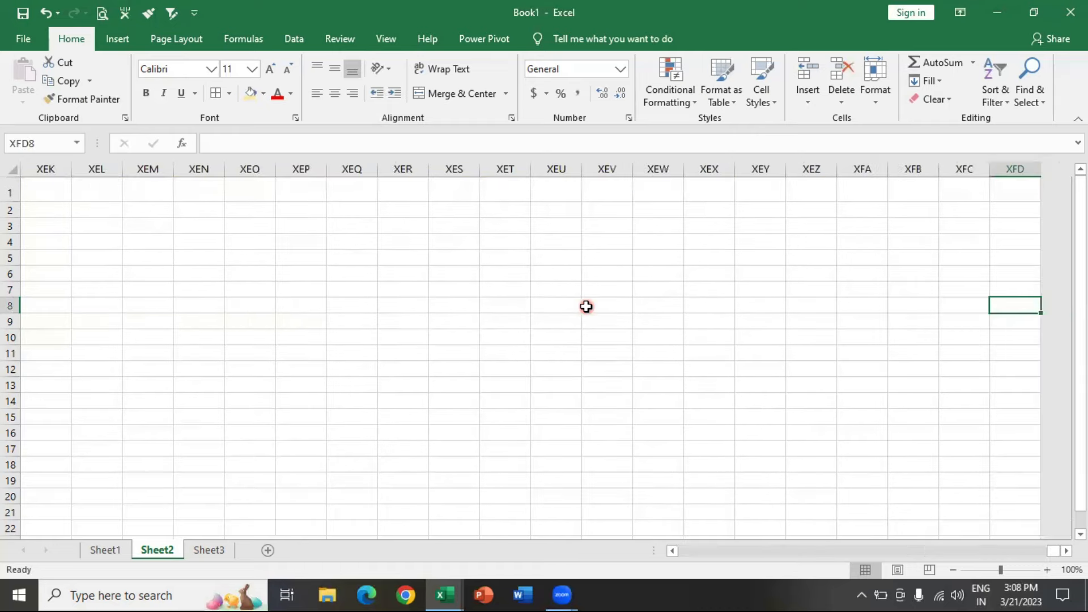
text(=COLUM)
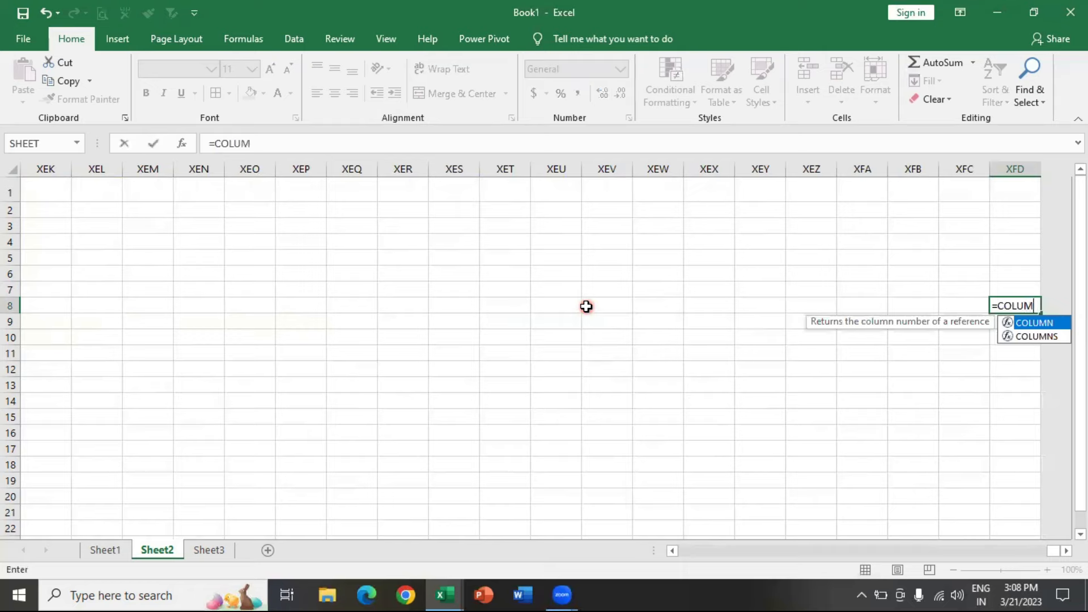
text(N())
key(Return)
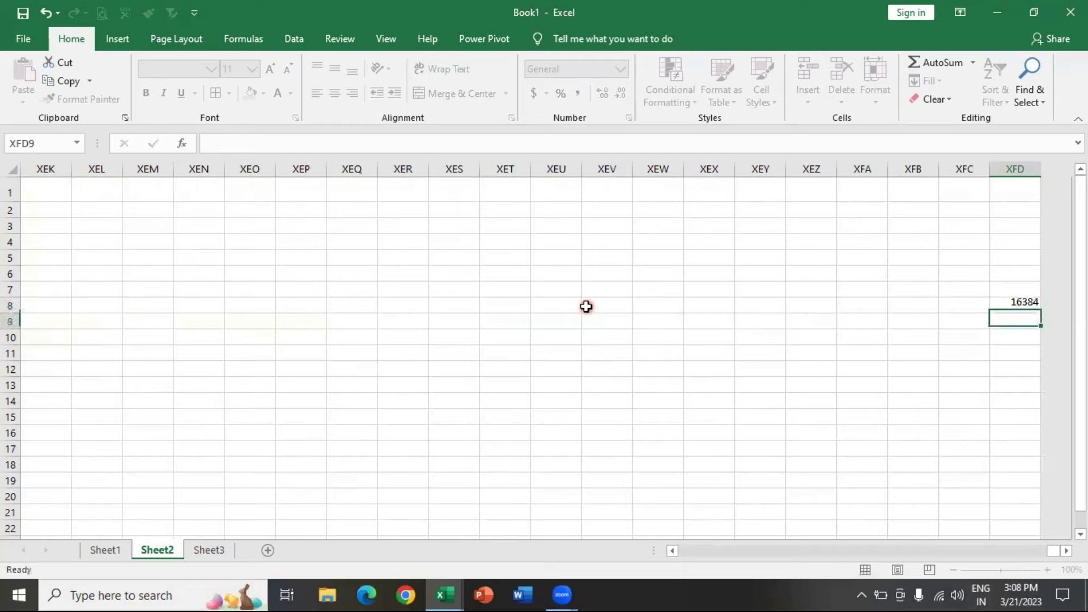
click(1018, 367)
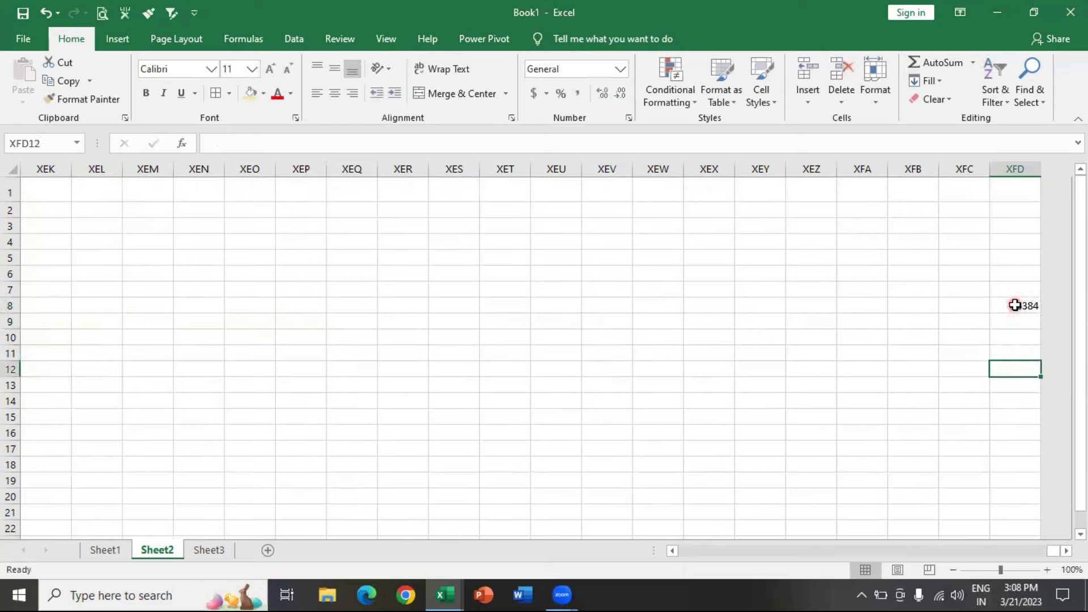
double_click(1018, 306)
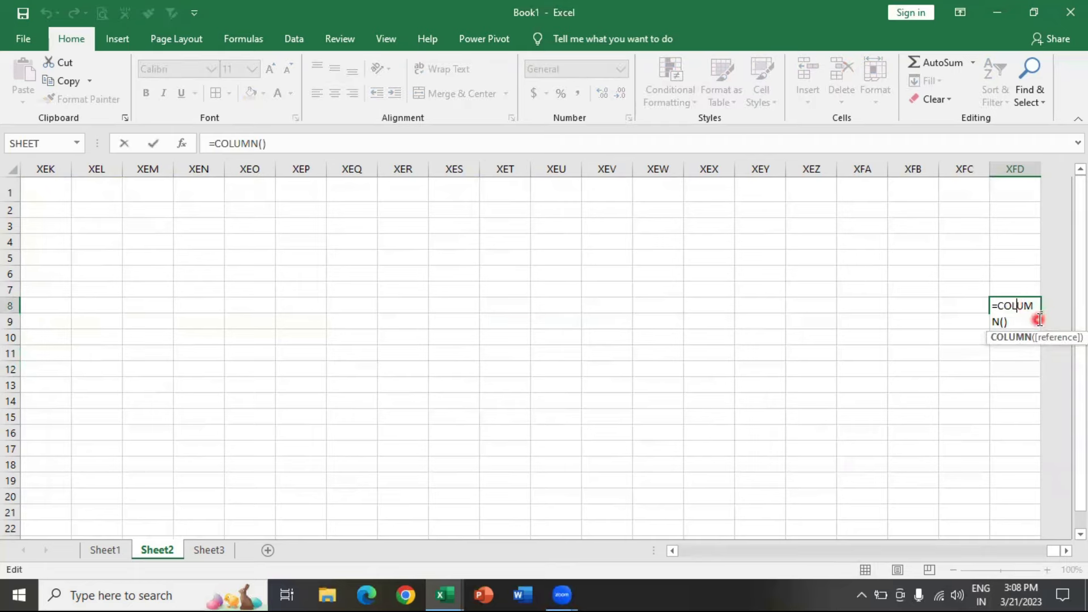
key(Escape)
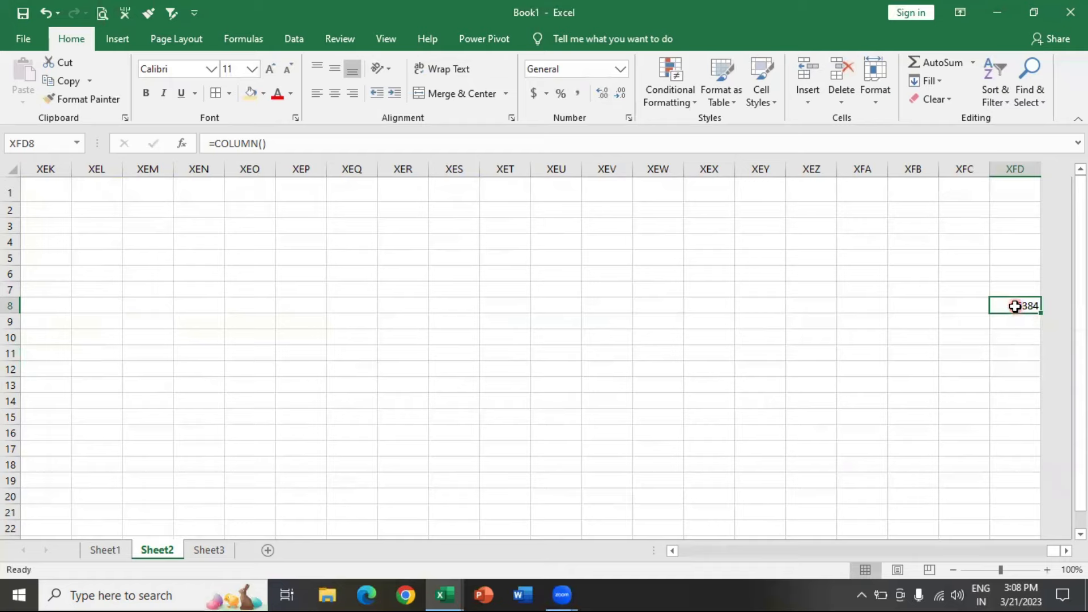
- Enter 16384 in cell J8, beside the "A TO XFD" note
key(ctrl+Left)
key(Right)
text(16384)
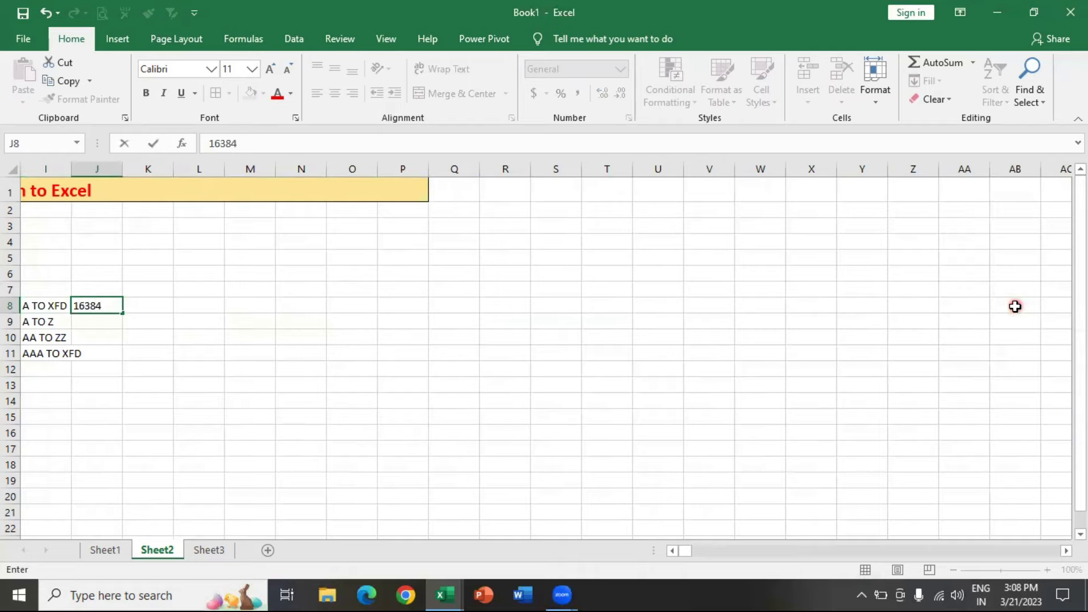
key(Return)
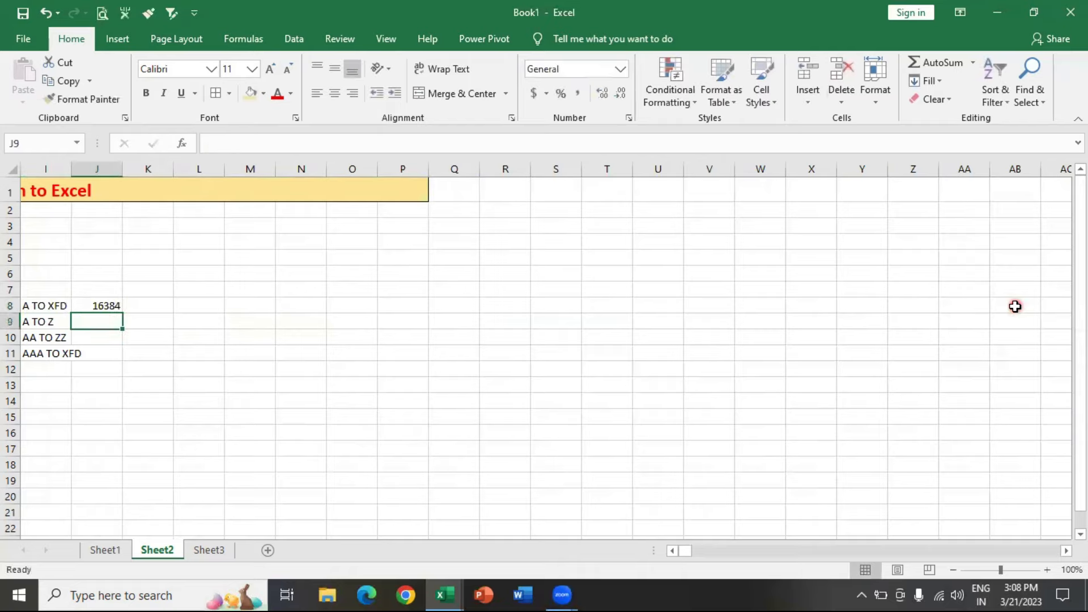
- Go to the end of the sheet and enter 1048576 in cell F1048575
key(Left)
key(Left)
key(Left)
key(Left)
key(Left)
key(Left)
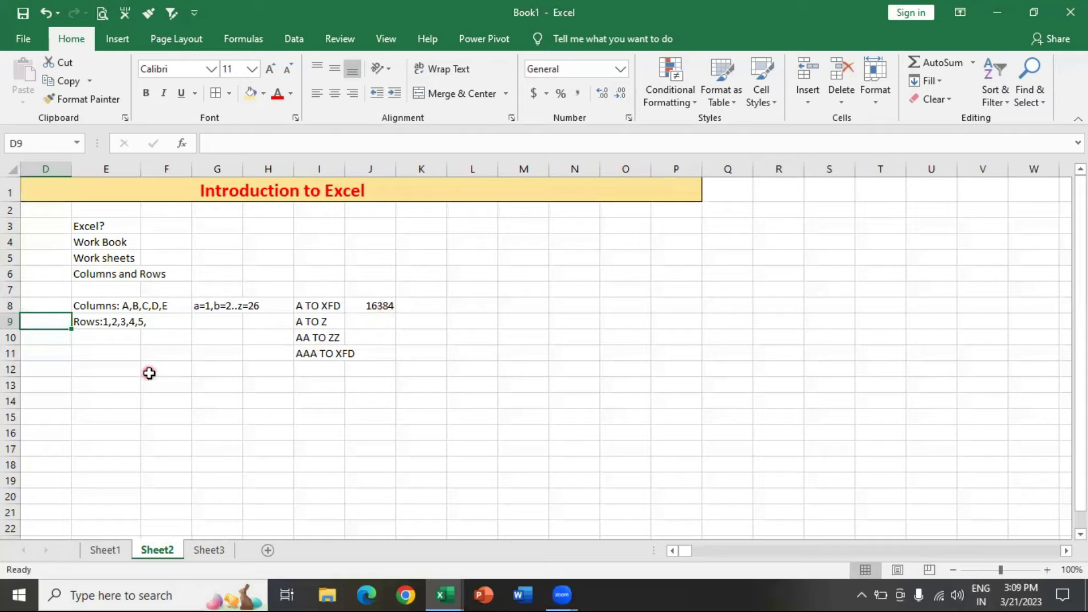
click(90, 322)
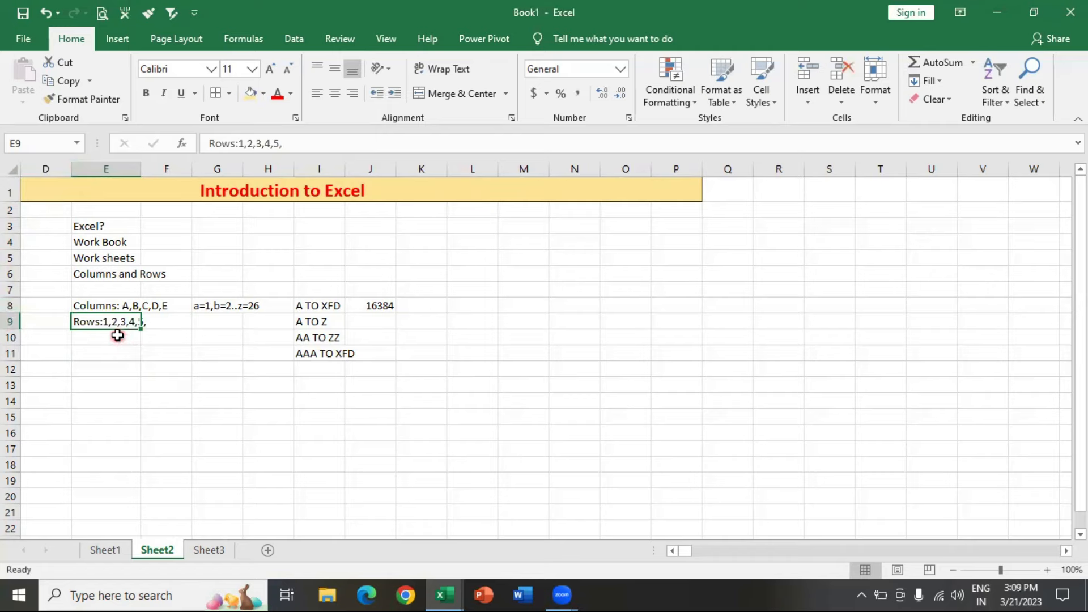
key(ctrl+Down)
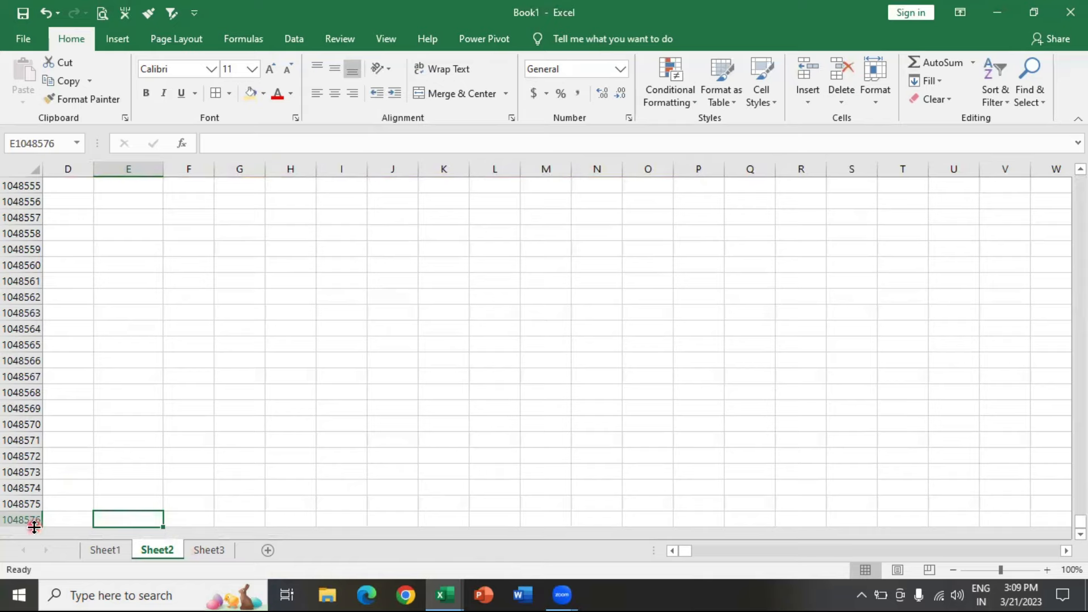
click(199, 506)
text(1)
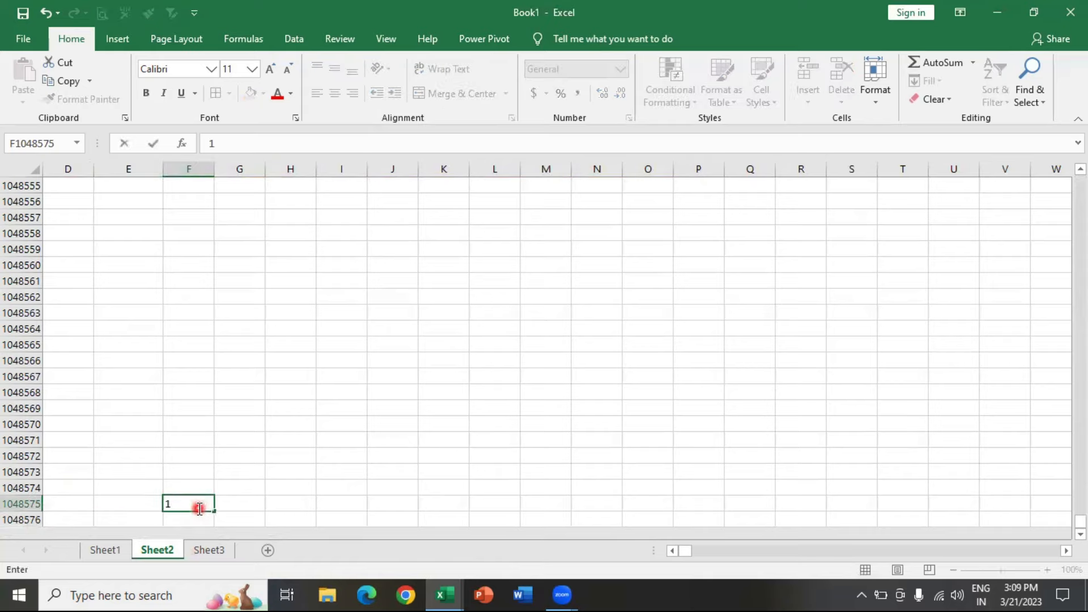
text(048576)
key(Return)
- Copy the number in F1048575 into cell G9, in the same row as the "Rows" note
click(199, 506)
key(ctrl+c)
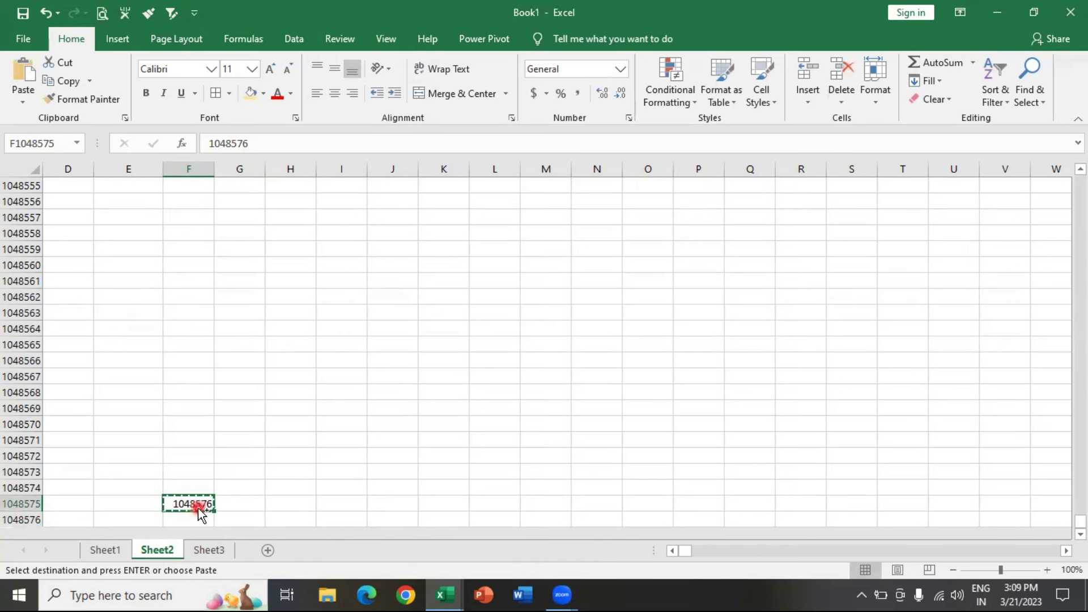
key(ctrl+Up)
key(Down)
key(Down)
key(Down)
key(Down)
key(Down)
key(Down)
key(Down)
key(Down)
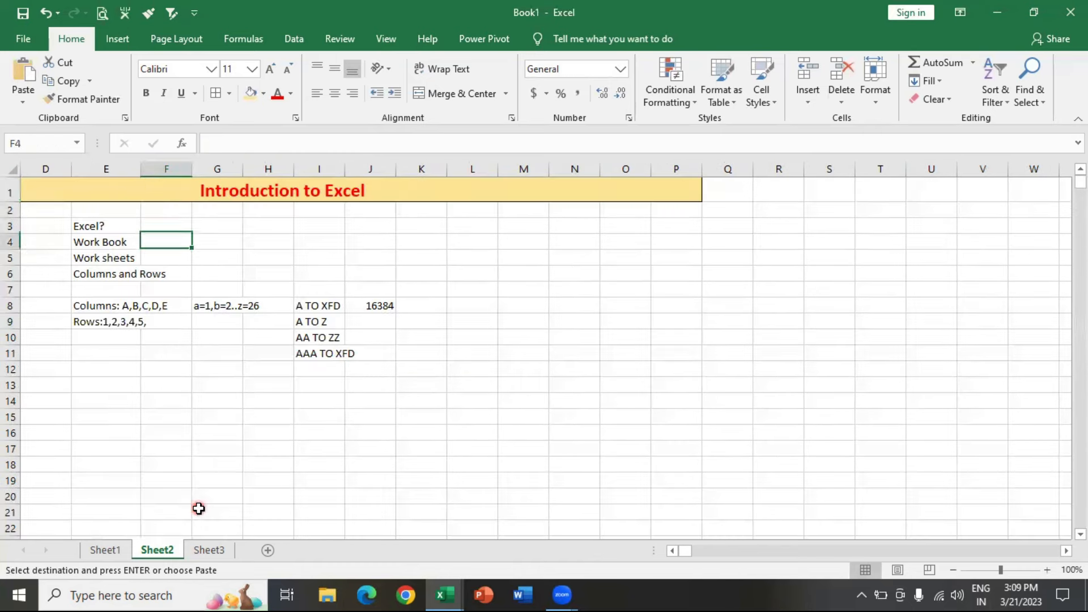
key(Right)
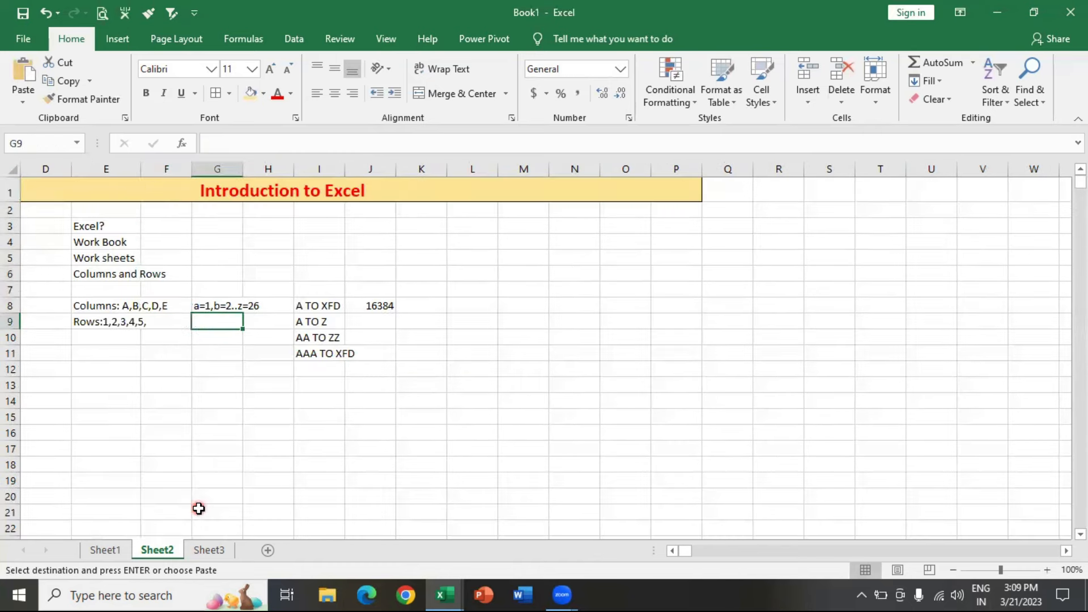
key(Return)
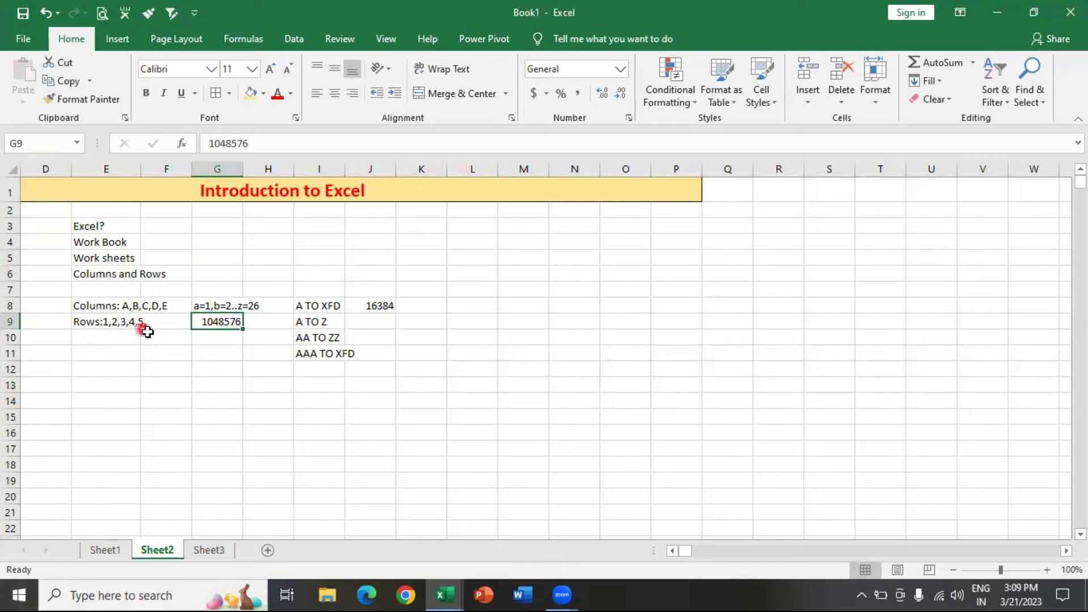
- Edit cell G9 to read "1 TO 1048576"
double_click(199, 321)
text(1 TO)
key(Return)
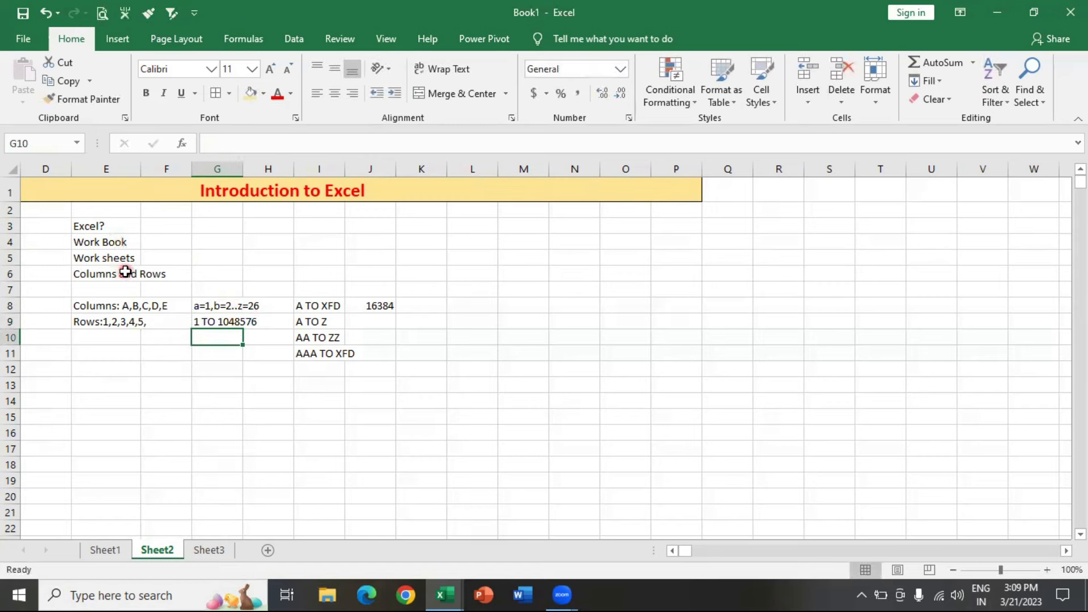
- Add the heading "Cell :" in cell E13, below the column and row notes
click(112, 244)
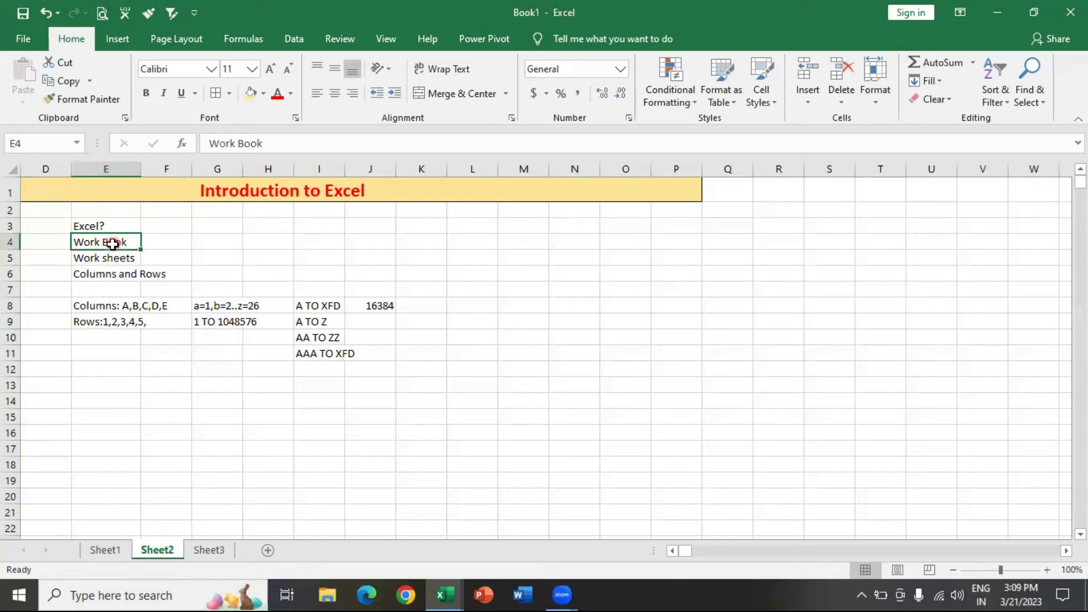
click(120, 258)
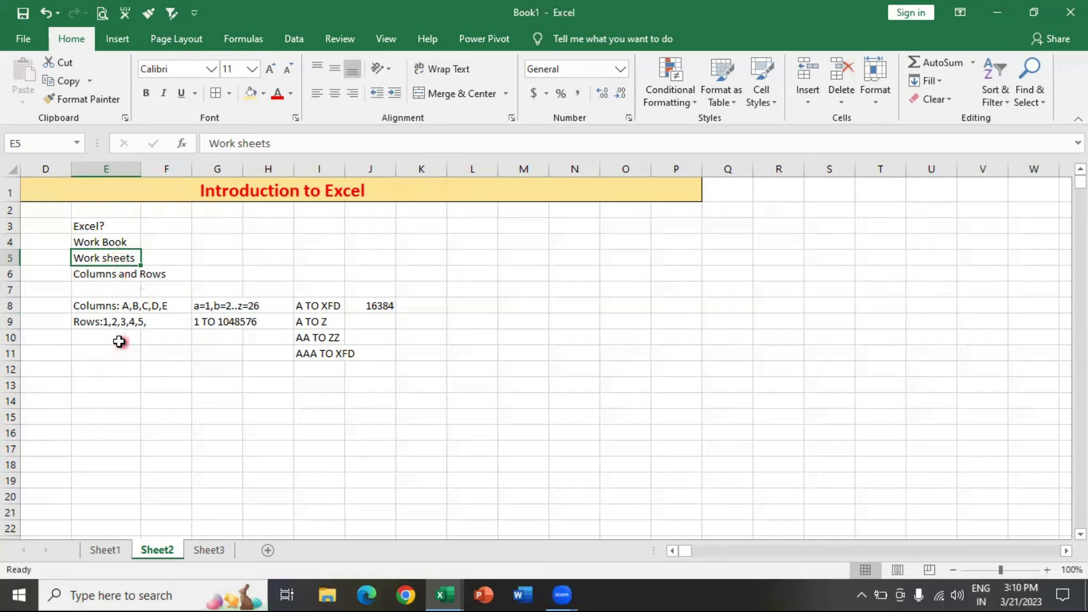
click(111, 381)
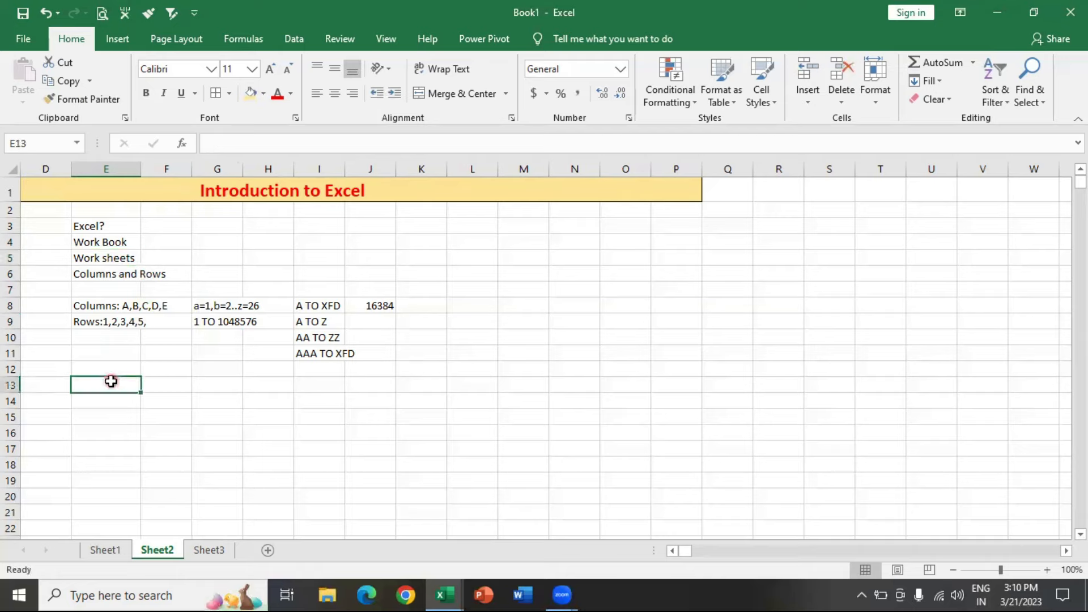
text(cELL)
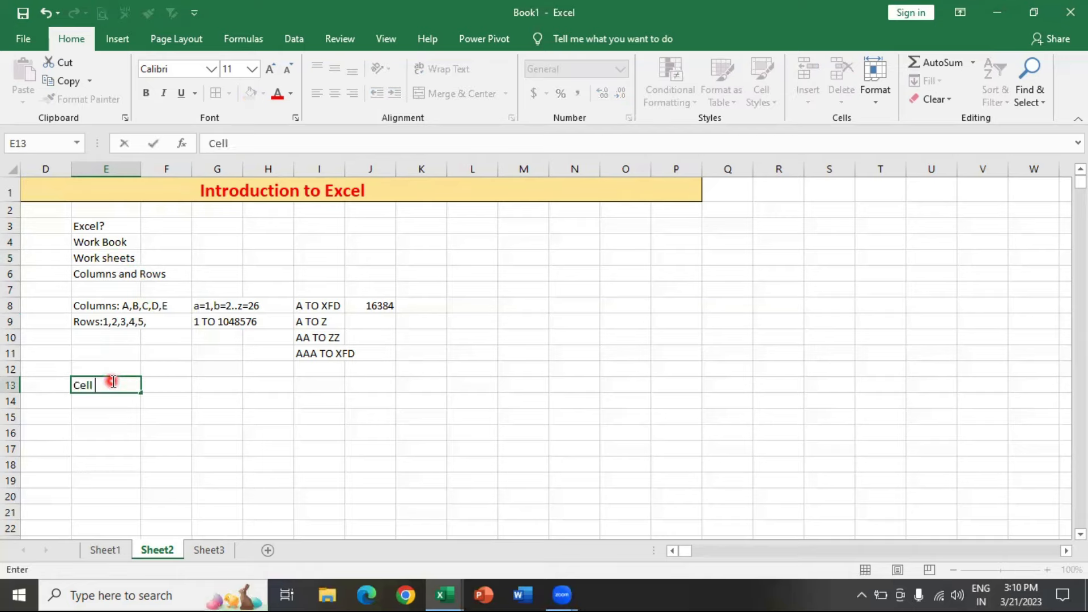
text( :)
key(Return)
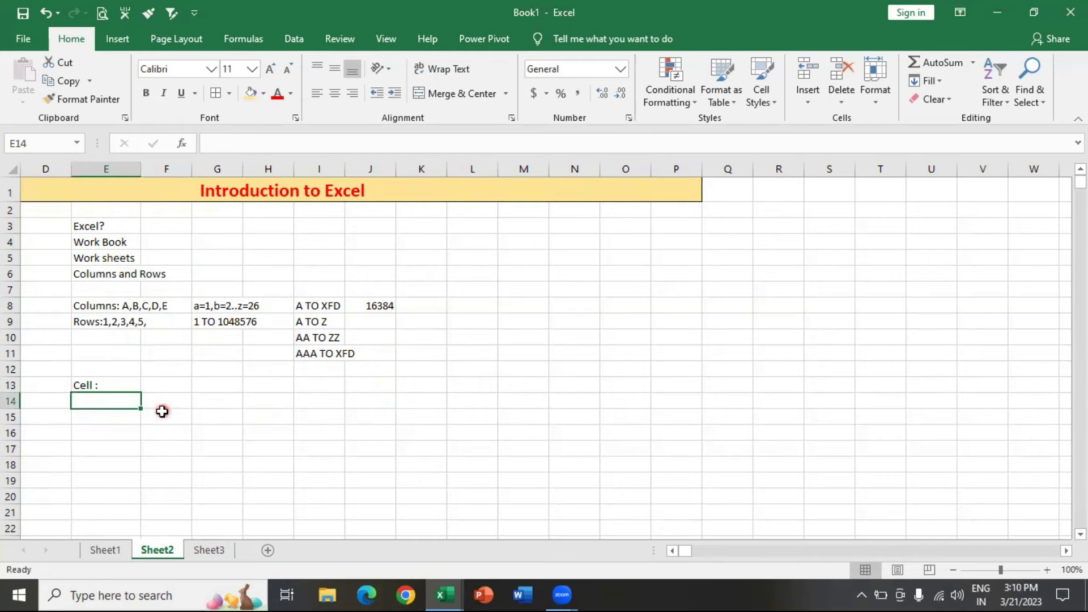
- Enter 100 in each of the cells E16, F17, E19 and F19
click(117, 432)
text(100)
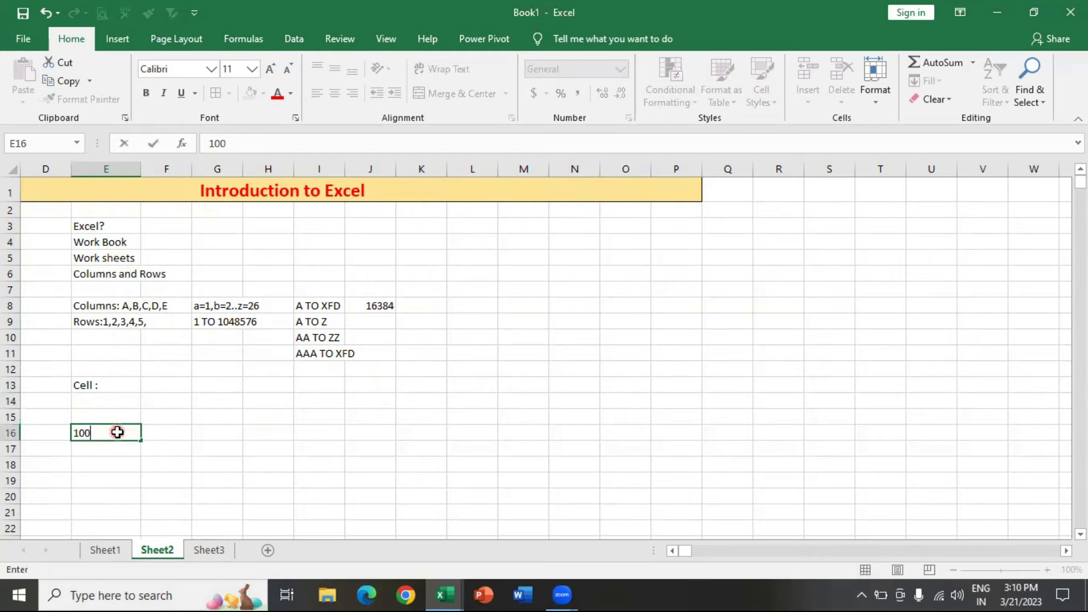
key(Return)
key(Right)
text(100)
key(Return)
key(Left)
key(Down)
text(100)
key(Right)
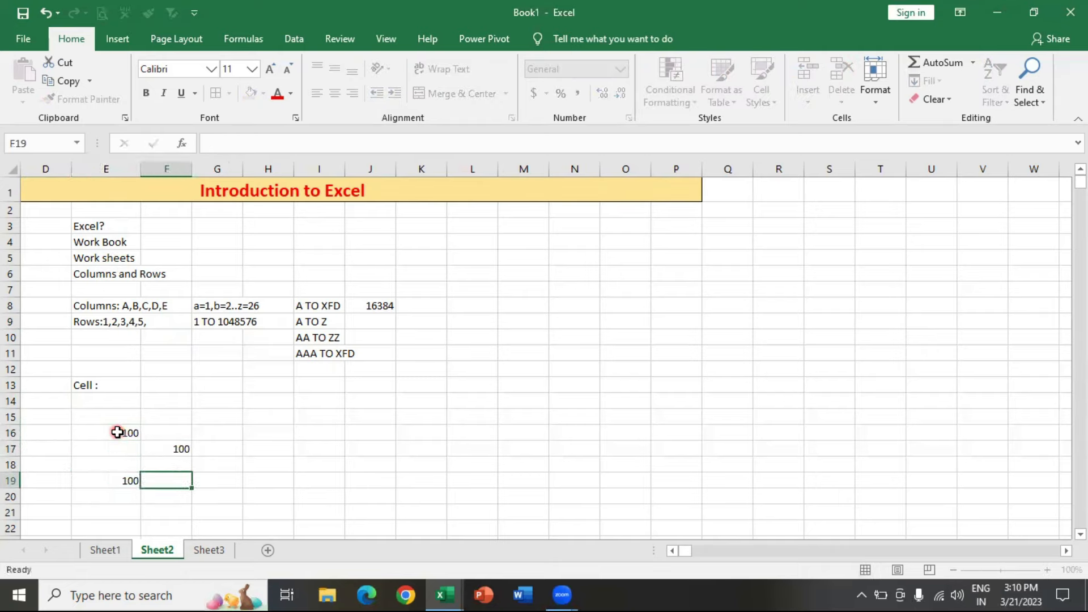
text(1000)
key(BackSpace)
key(Return)
- Fill cell E16 with the same light gold colour as the title row
drag(117, 433, 171, 473)
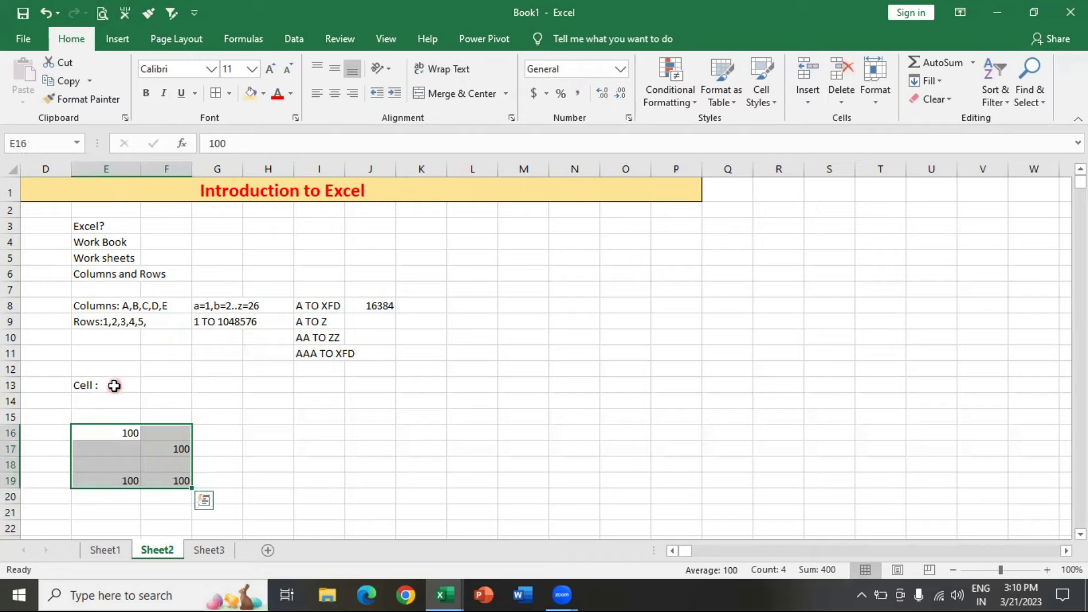
click(117, 430)
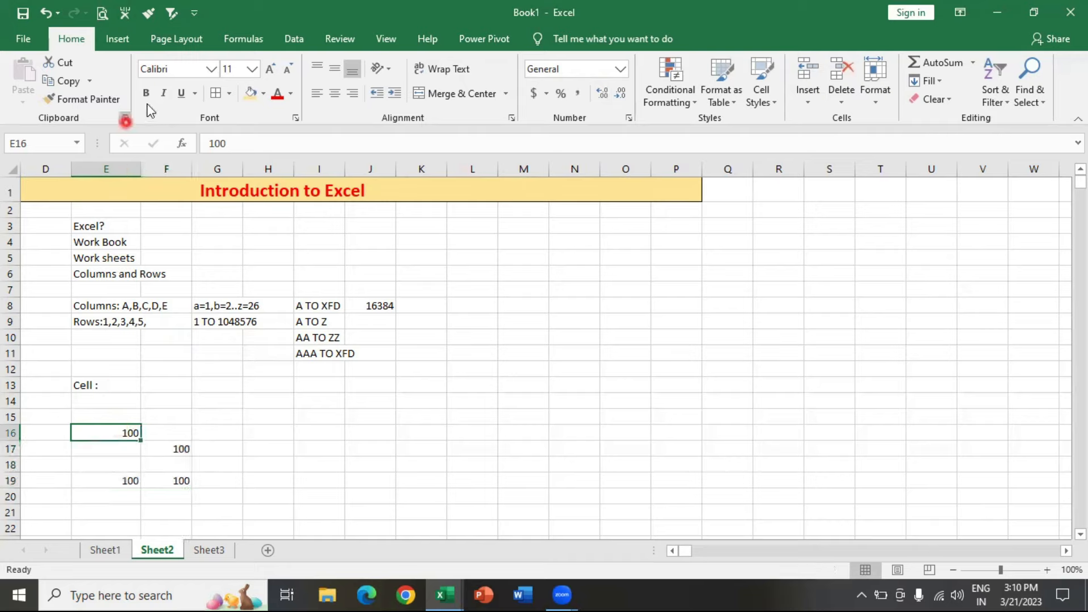
click(264, 100)
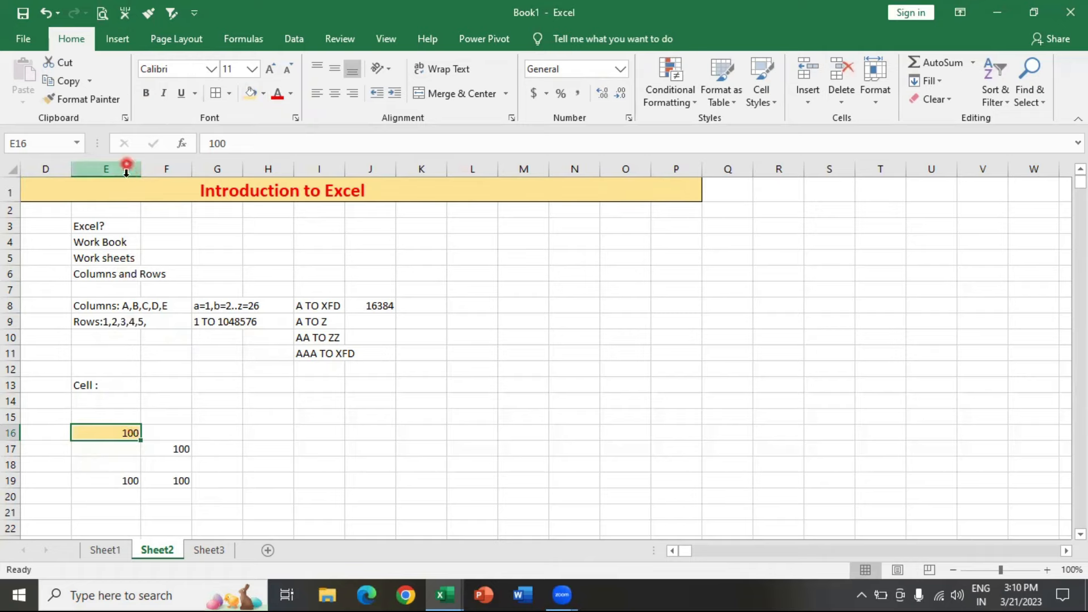
- Enter the cell reference "E16" in cell F16, beside the highlighted 100
click(162, 433)
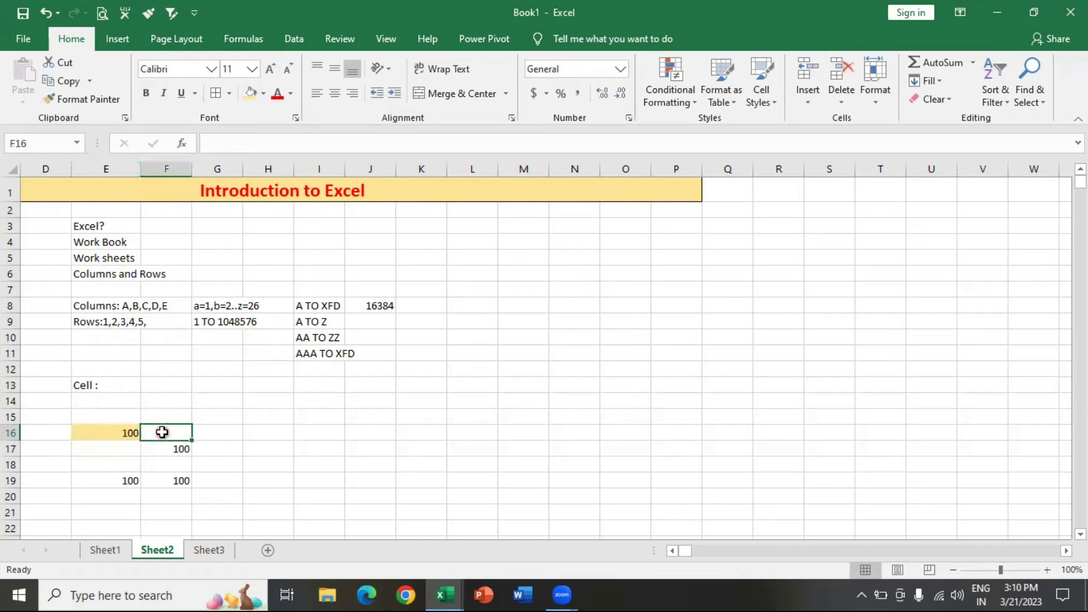
text(E)
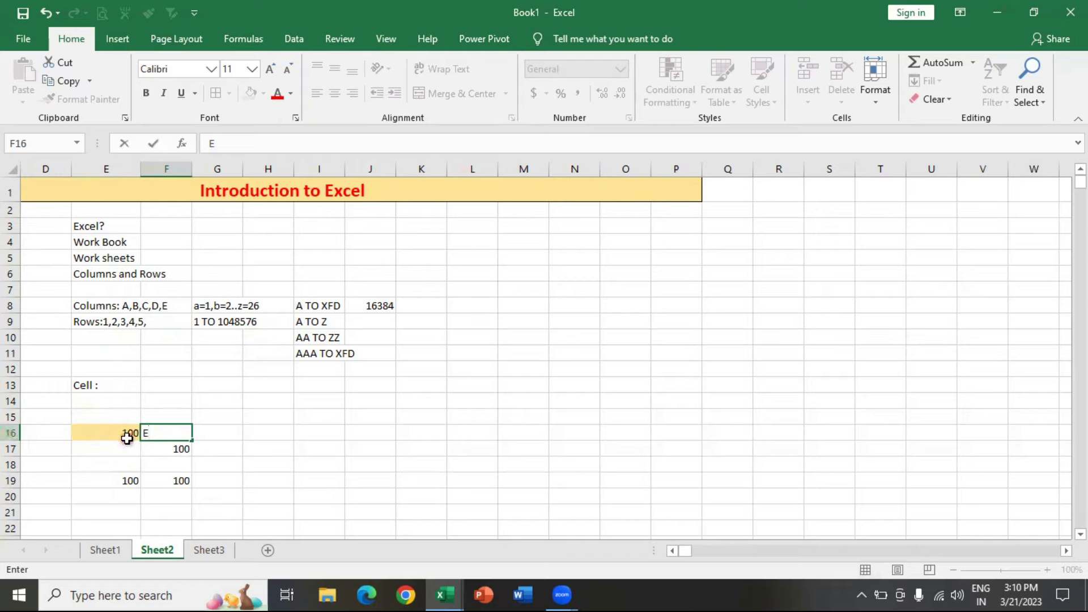
text(16)
key(Return)
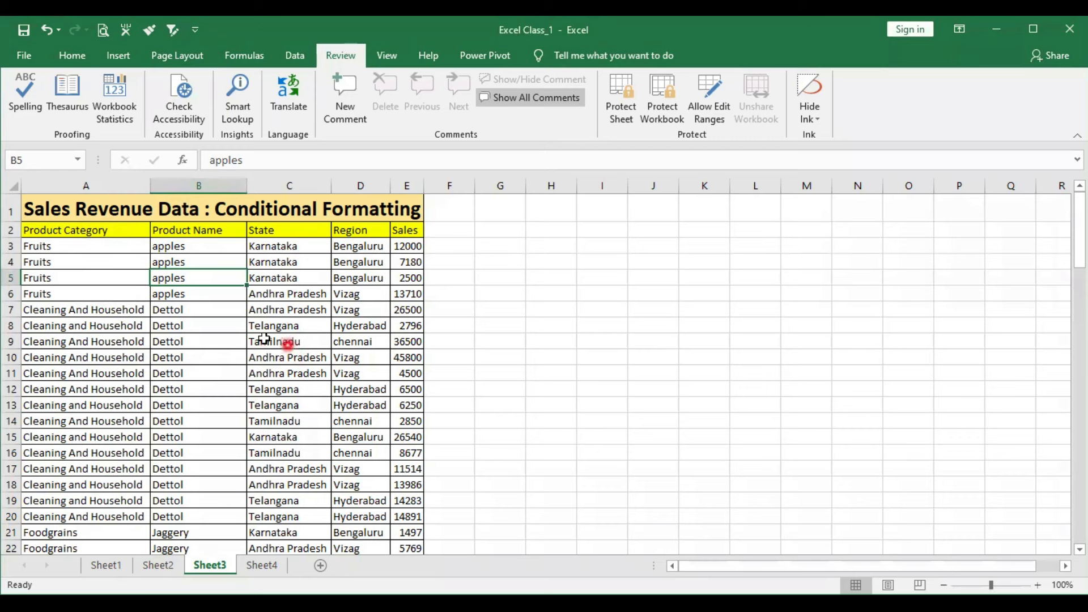
- In the Excel Class_1 workbook, try a gold fill on the apples cells B3:B6 and undo it
drag(195, 249, 192, 295)
click(72, 56)
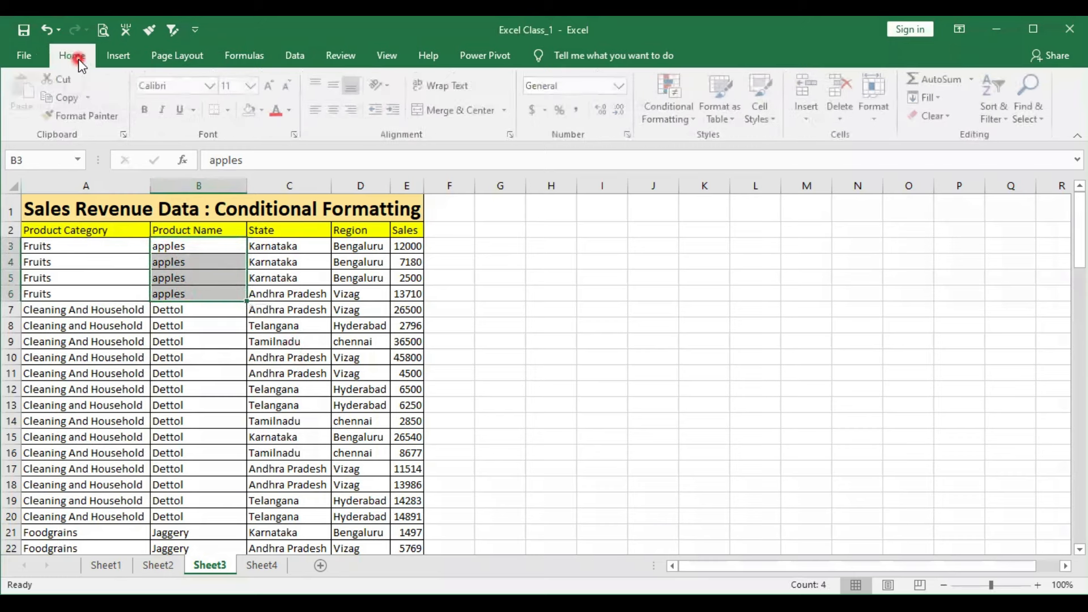
click(262, 112)
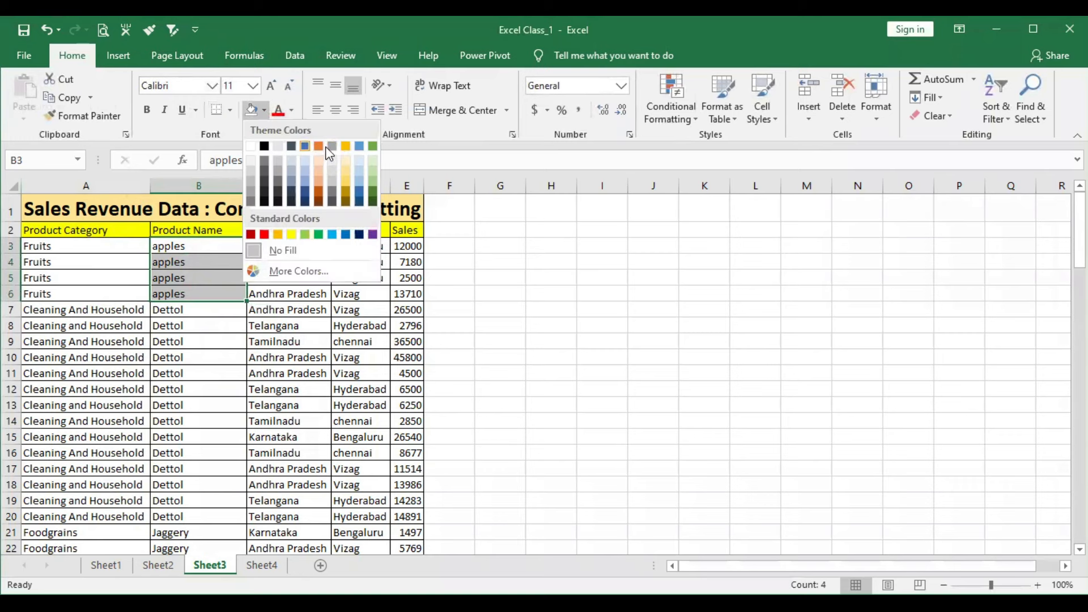
click(344, 146)
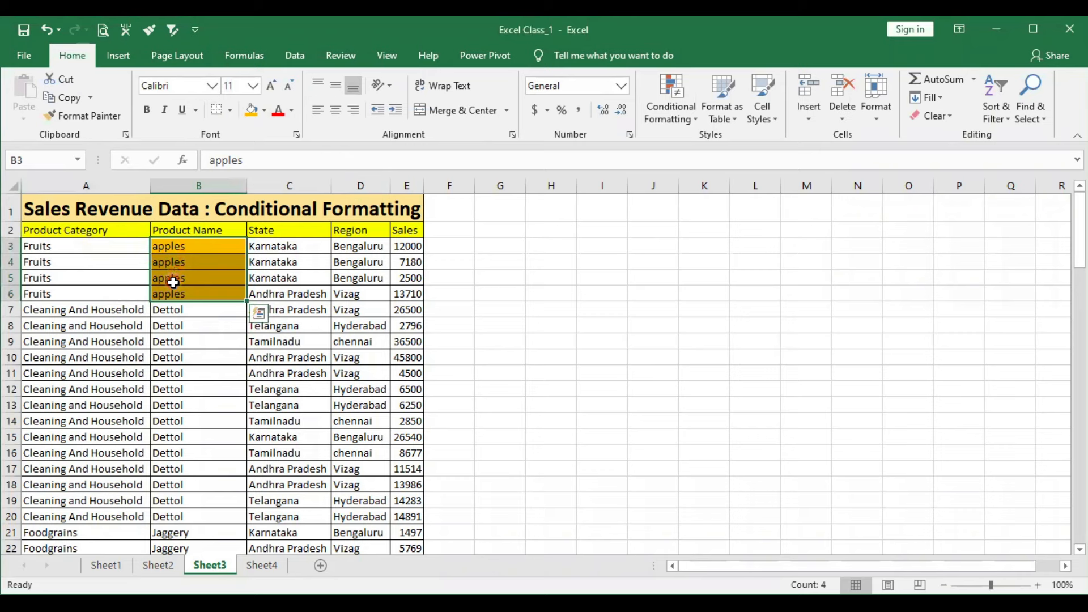
key(ctrl+z)
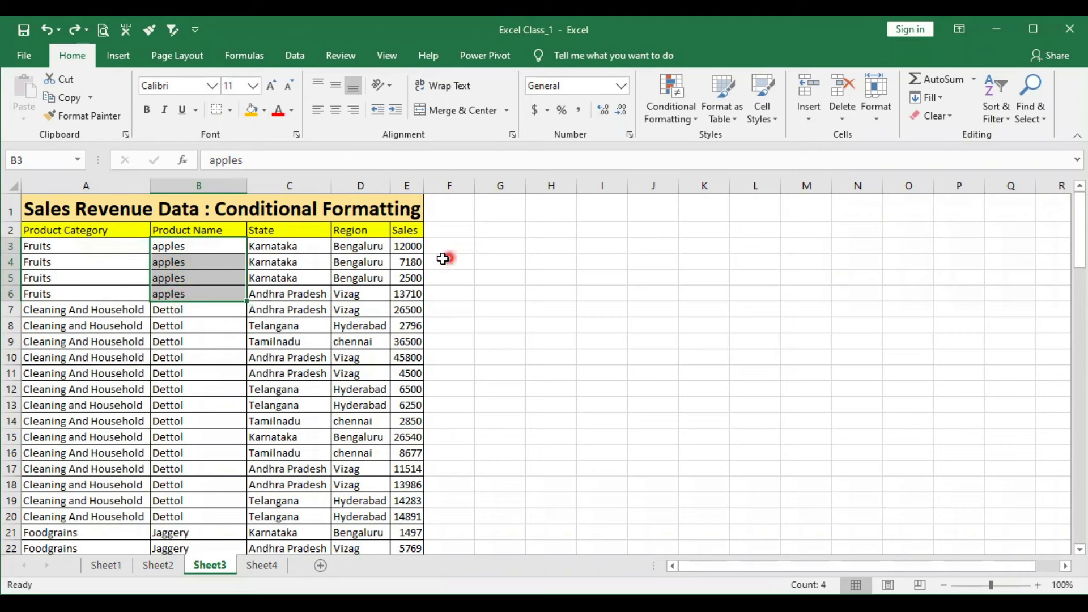
- Select all Sales values in E3:E101 and start a new conditional formatting rule for them through the rules manager
click(408, 247)
drag(408, 248, 406, 540)
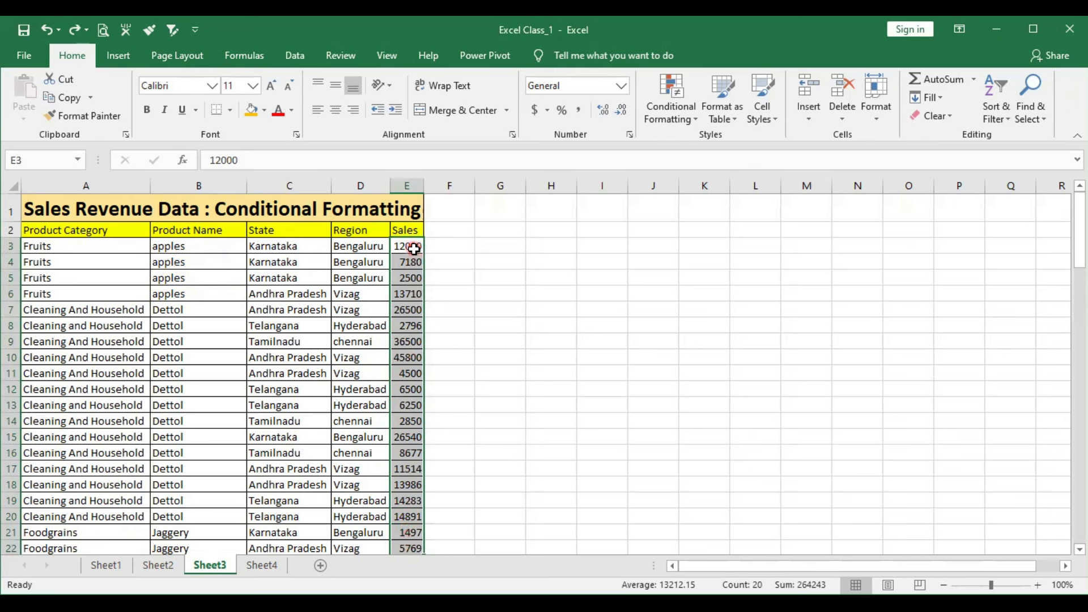
key(ctrl+shift+Down)
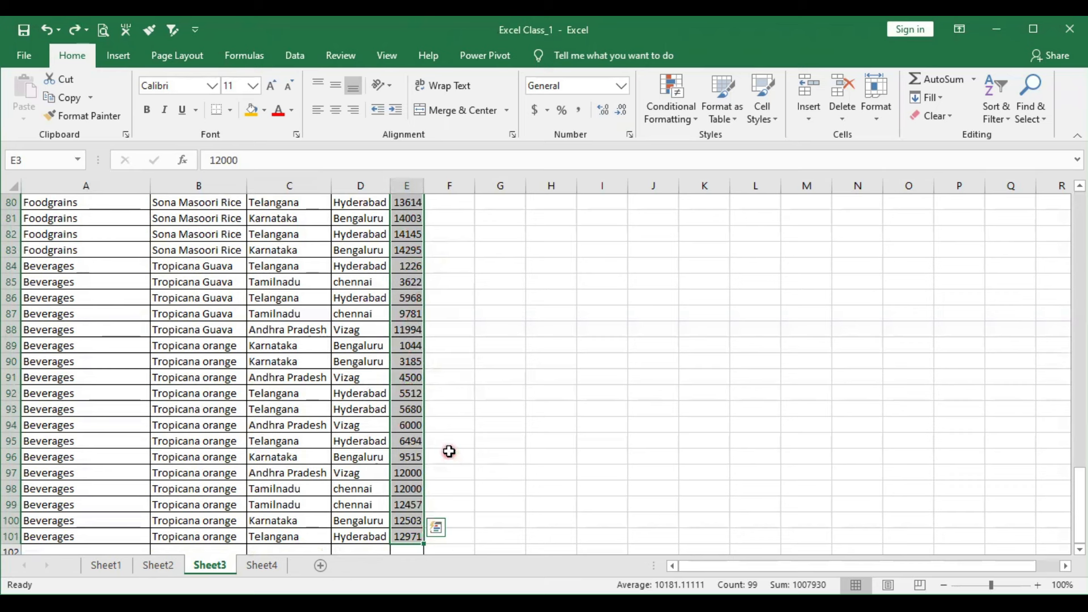
drag(1080, 510, 794, 164)
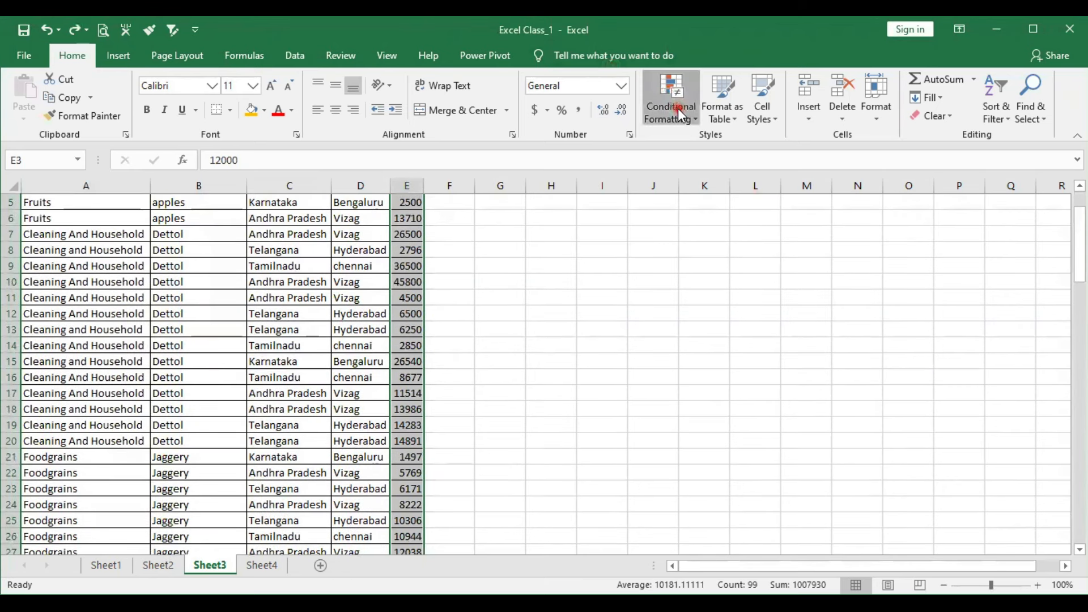
click(680, 114)
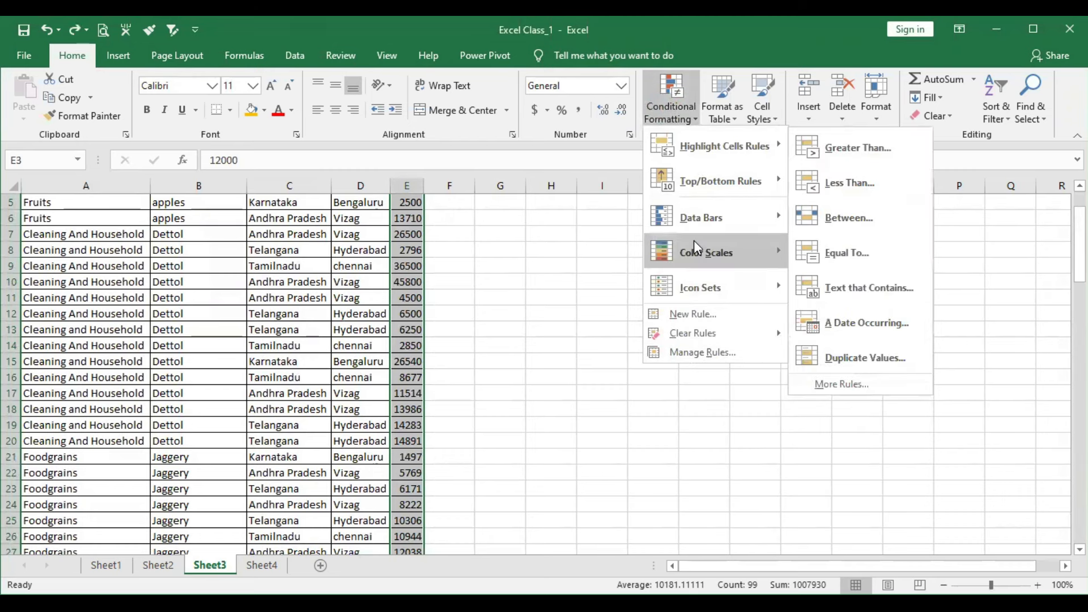
mouse_move(697, 248)
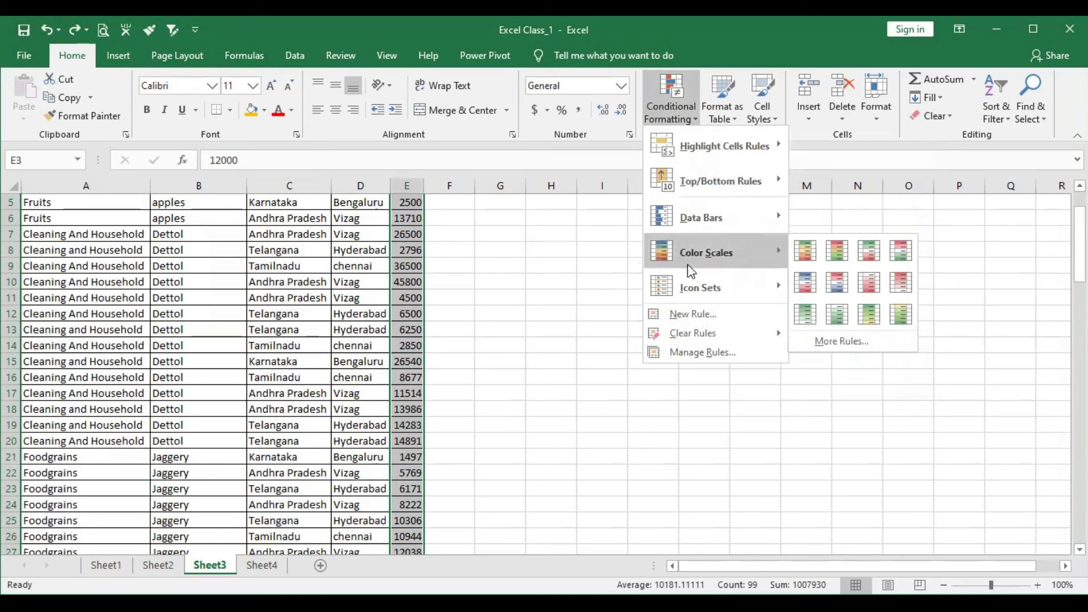
click(685, 354)
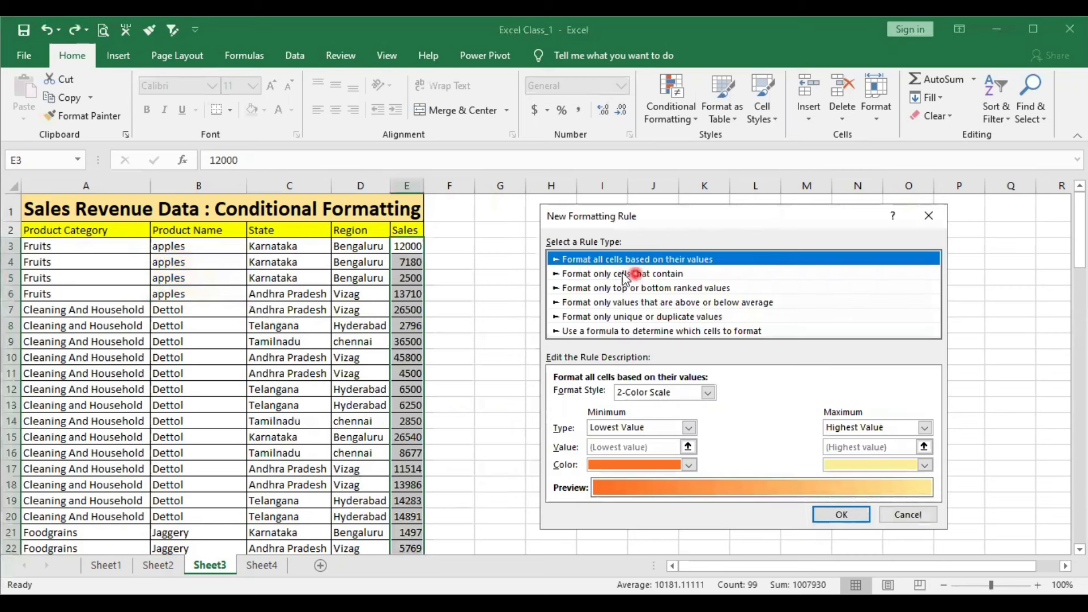
- Define the rule to format only cells whose value is greater than or equal to 10000, and apply it without a format
click(576, 275)
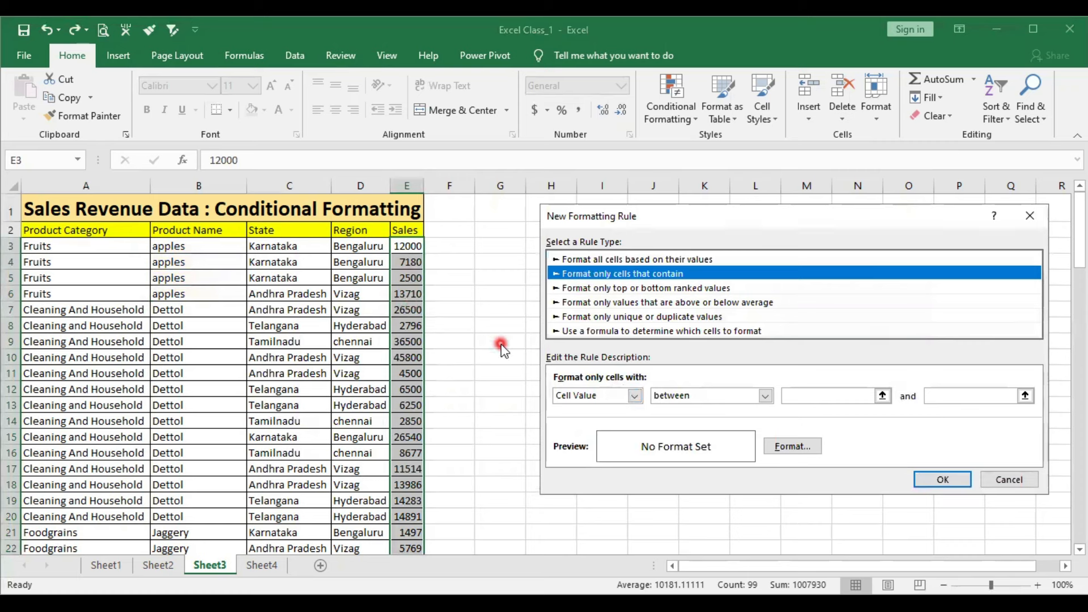
click(766, 396)
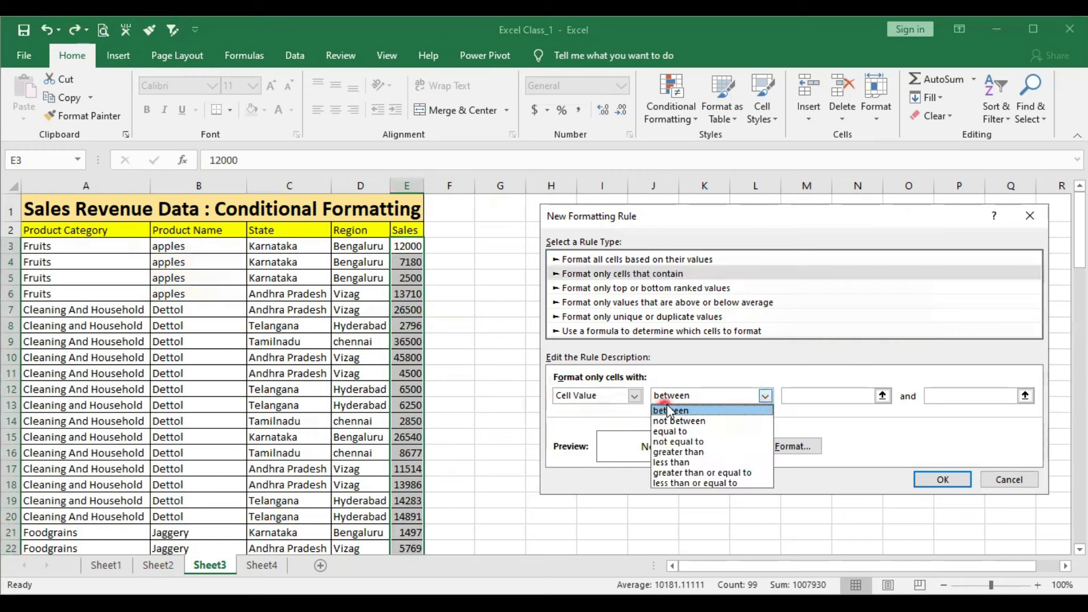
click(670, 479)
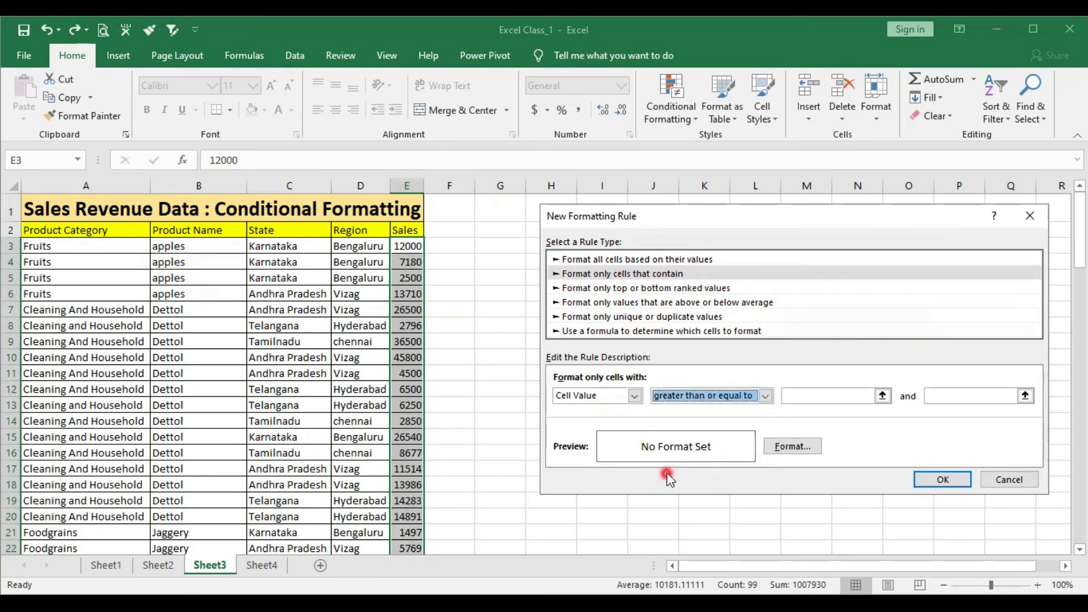
click(819, 395)
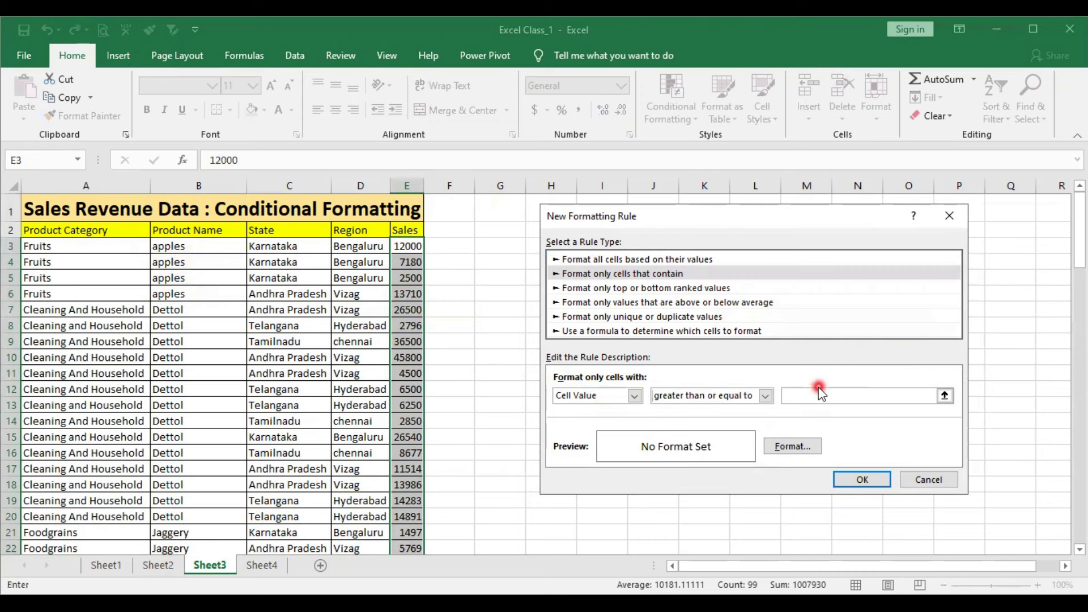
text(10000)
click(862, 480)
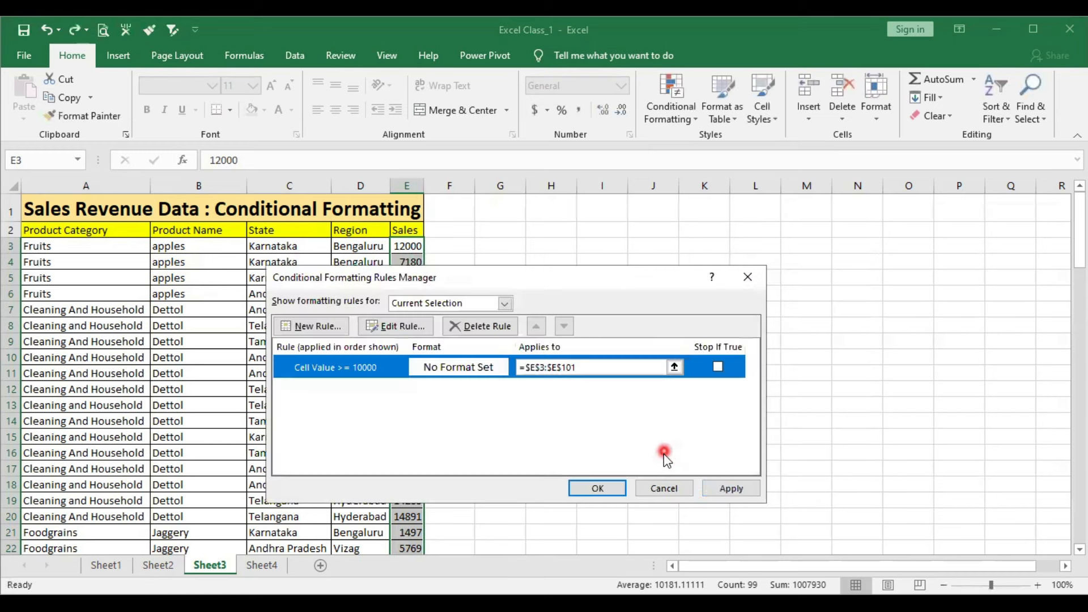
drag(542, 276, 838, 272)
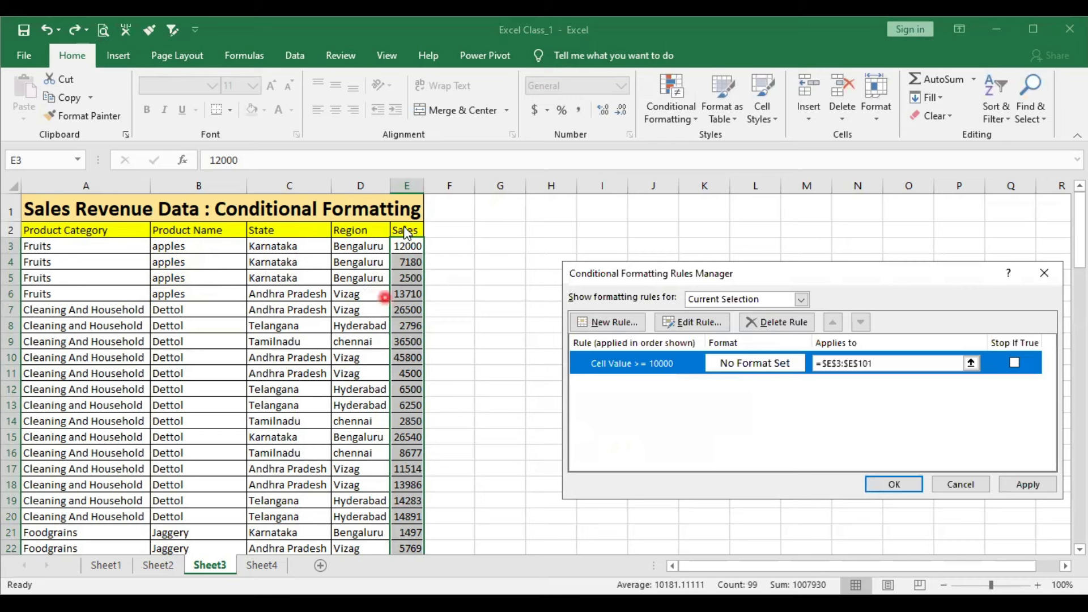
click(1026, 485)
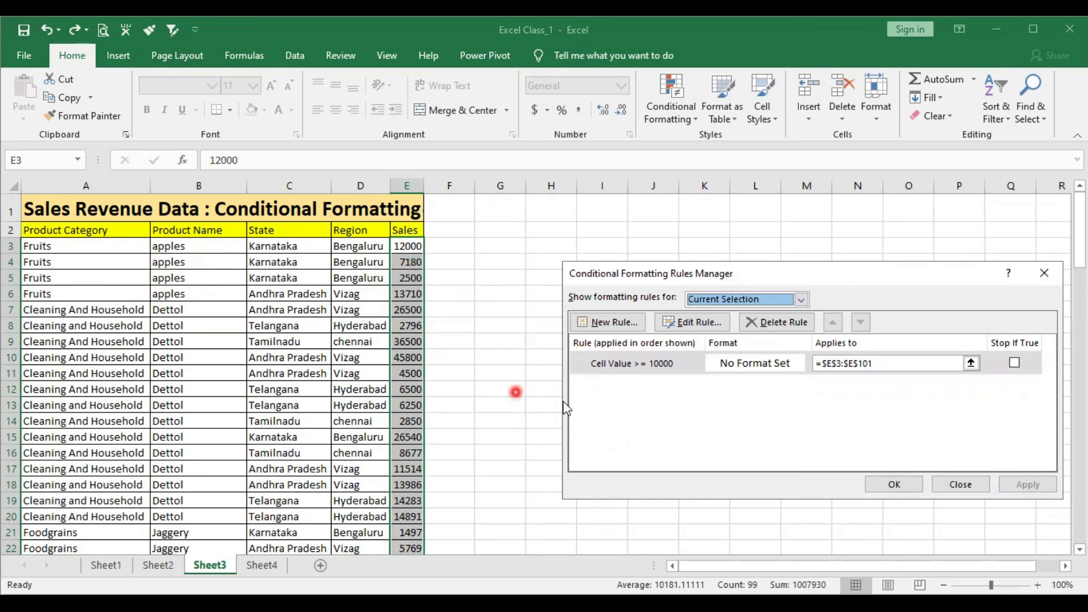
- Edit the 10000 rule to use a solid green fill, then apply it to the Sales values and close the rules manager
click(692, 373)
click(693, 324)
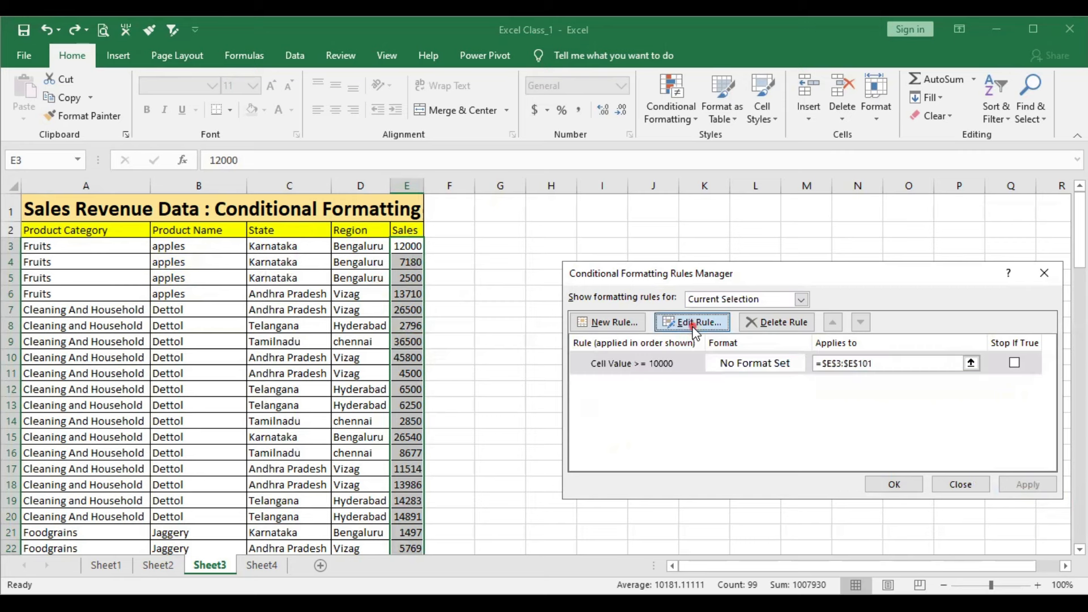
click(847, 480)
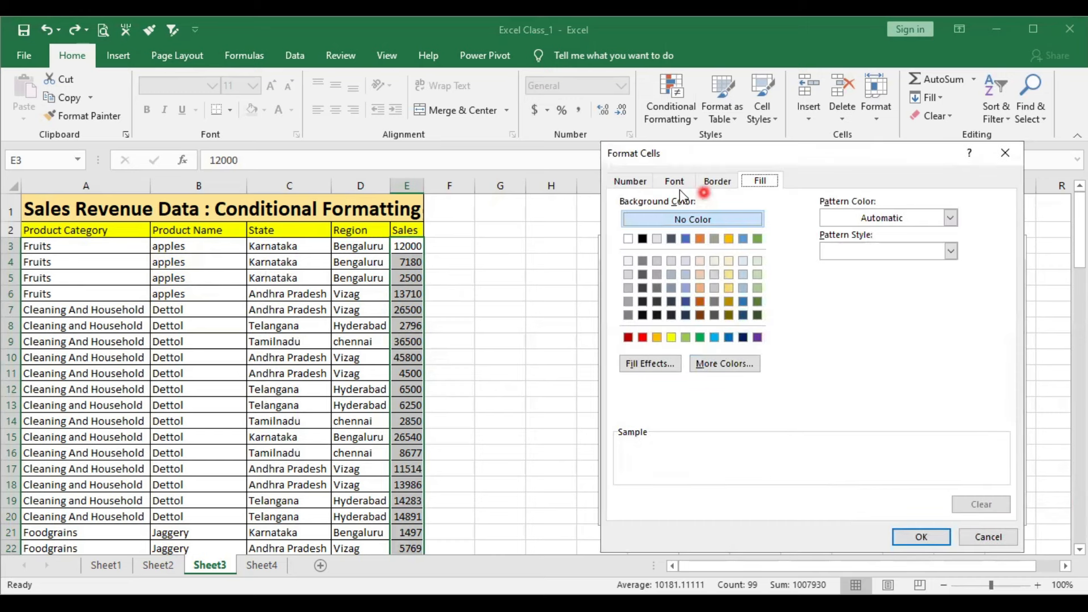
click(632, 181)
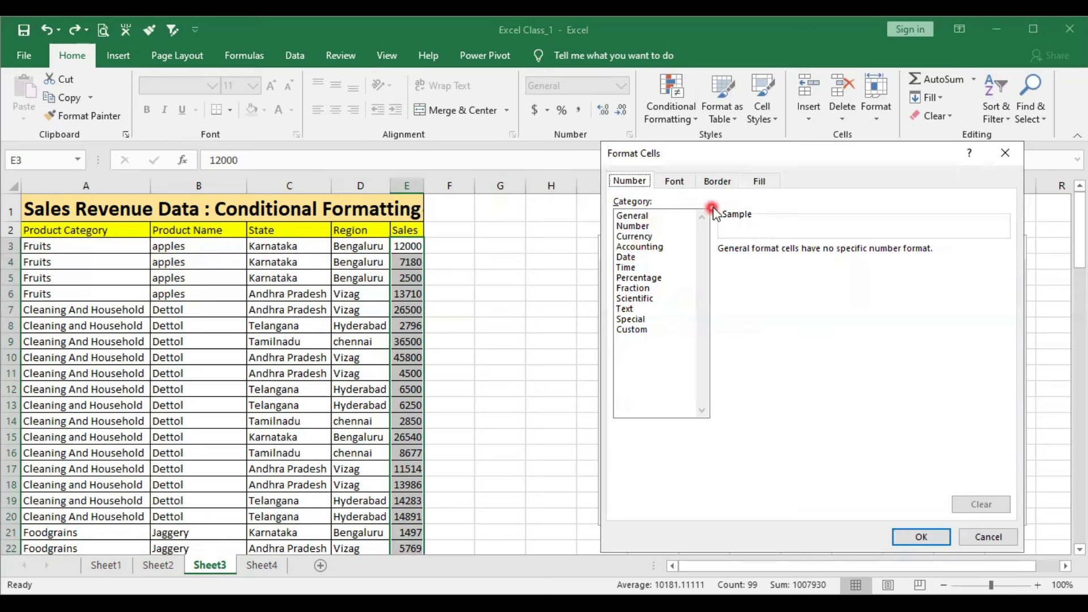
click(760, 181)
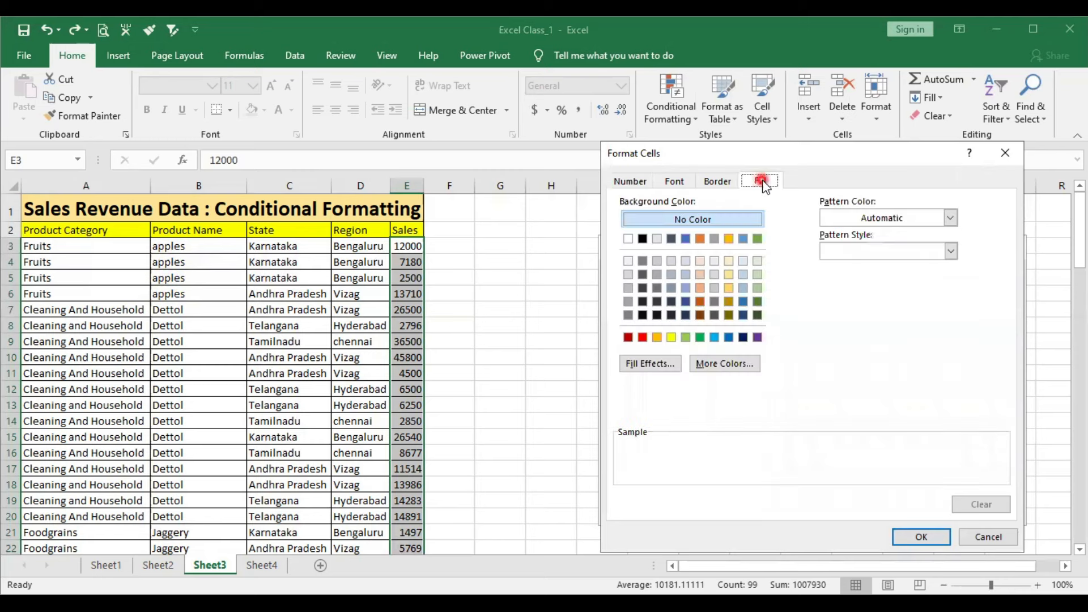
click(759, 240)
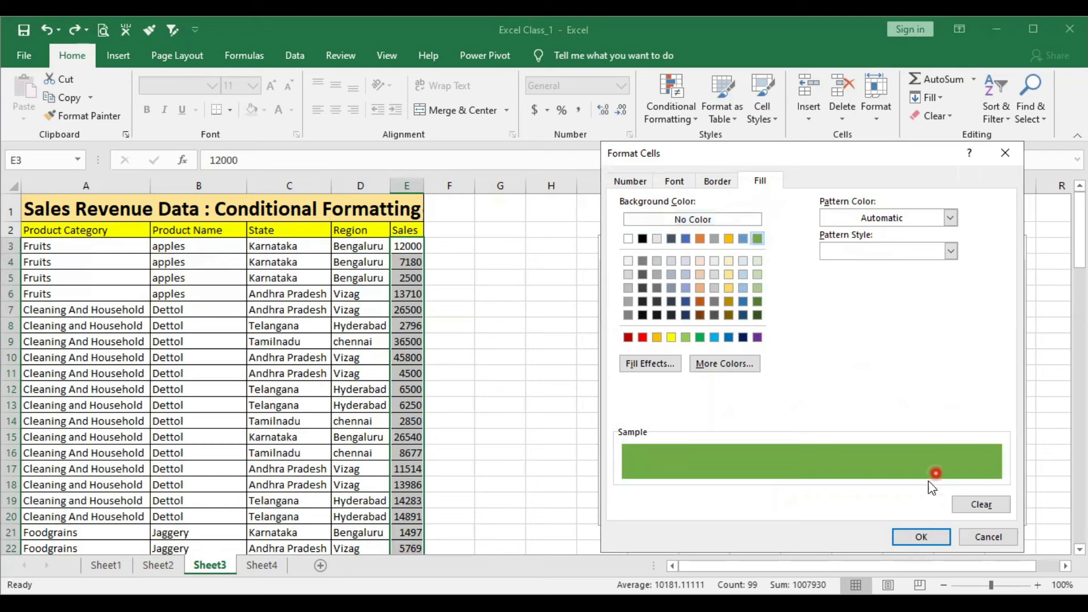
click(916, 531)
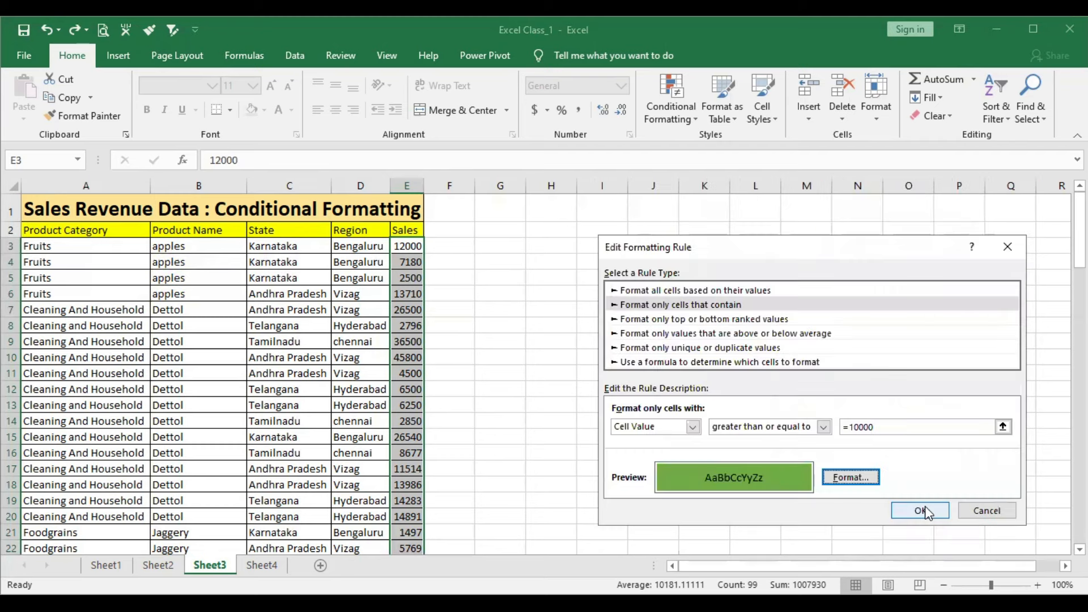
click(925, 511)
click(1042, 486)
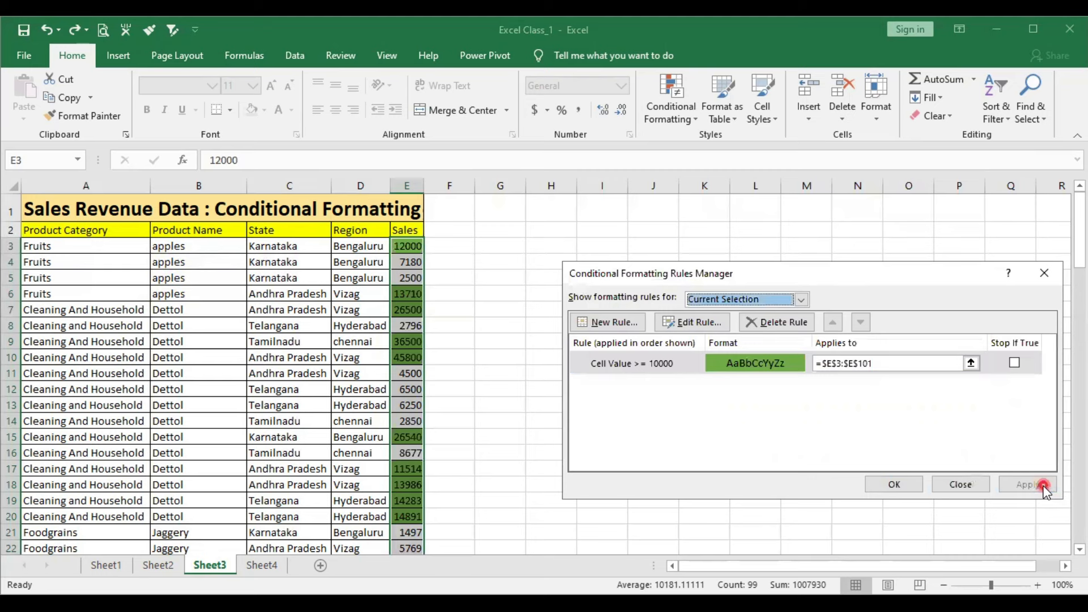
click(894, 484)
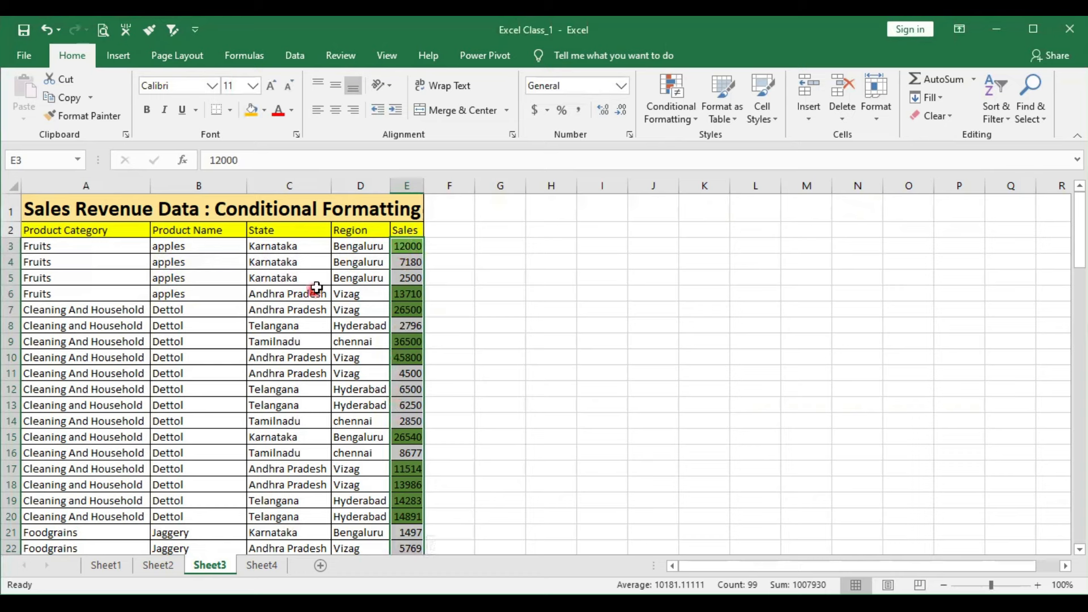
- Select all Region values in D3:D101 and start a new conditional formatting rule for them through the rules manager
click(348, 246)
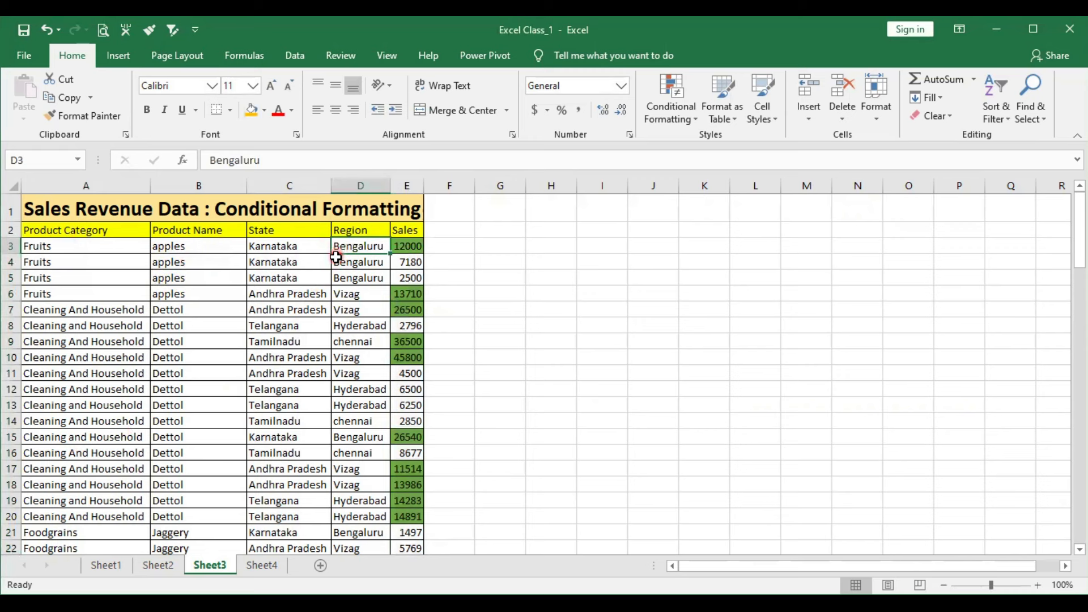
key(ctrl+shift+Down)
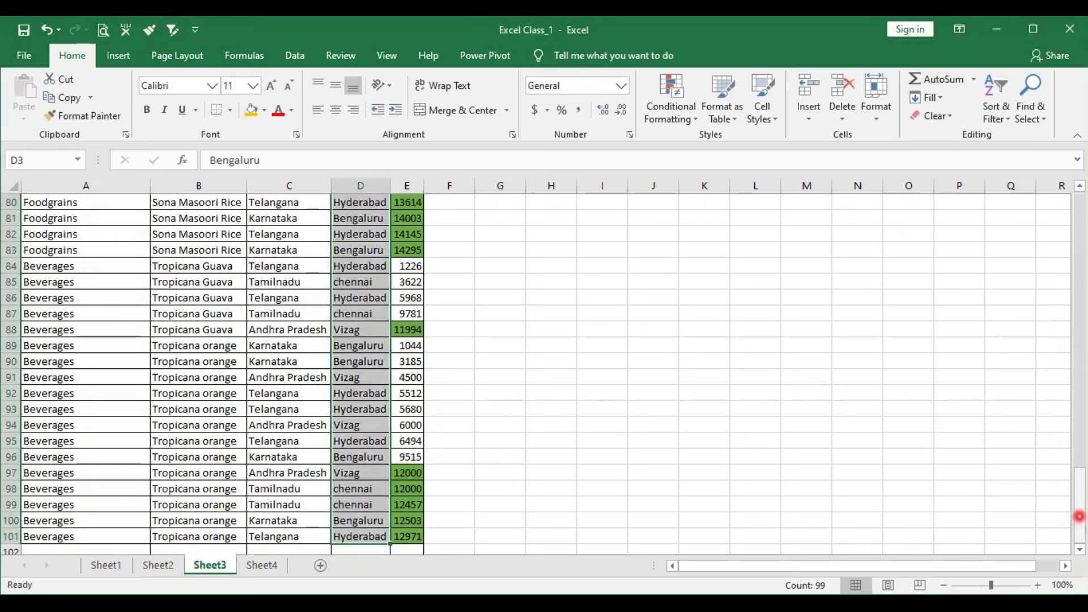
drag(1080, 513, 1083, 203)
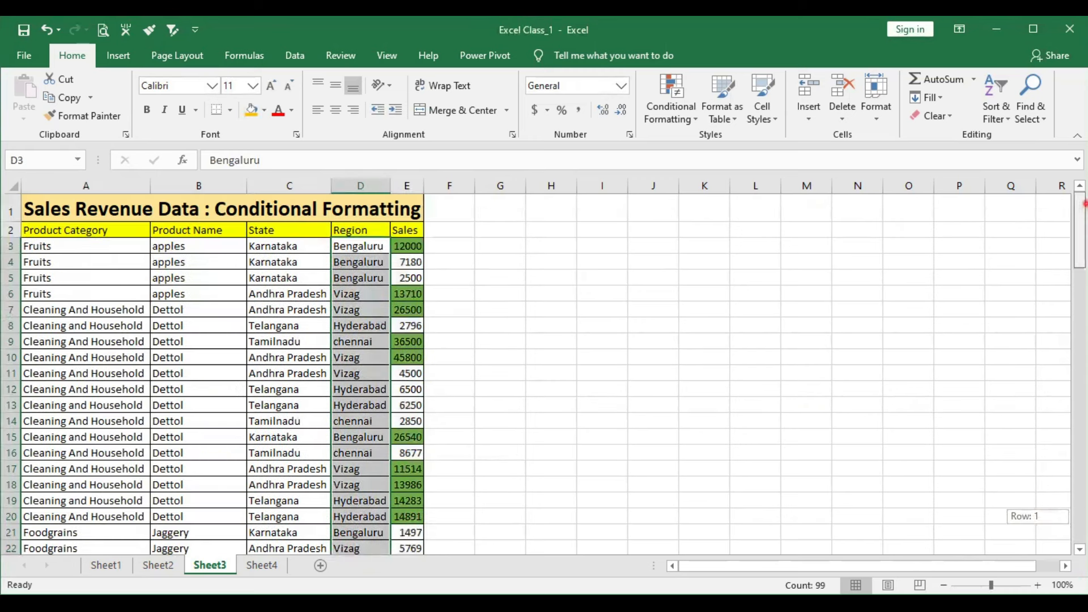
click(672, 108)
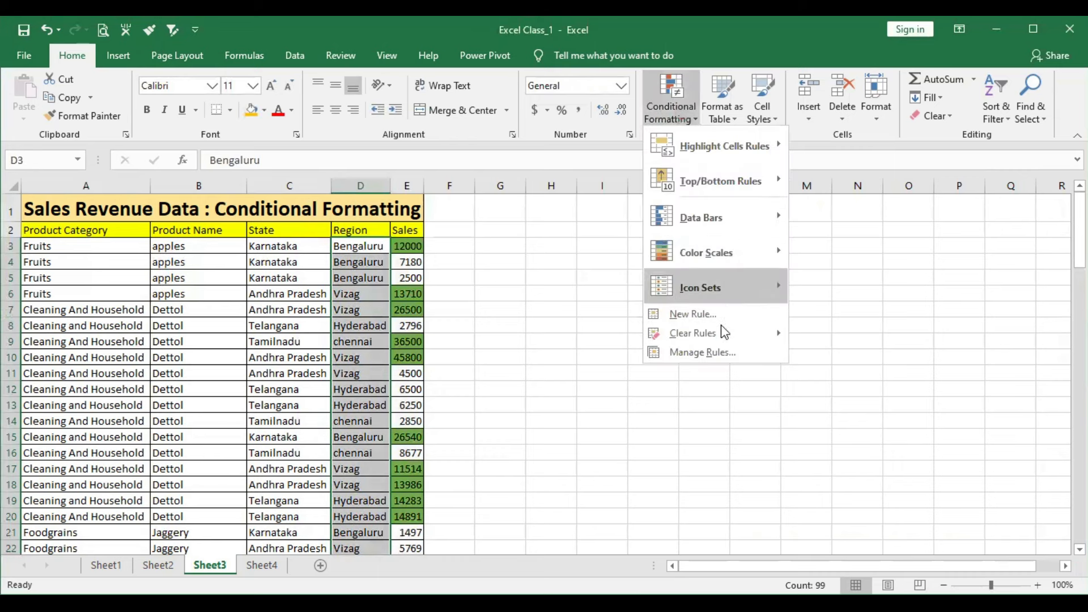
click(702, 353)
click(624, 324)
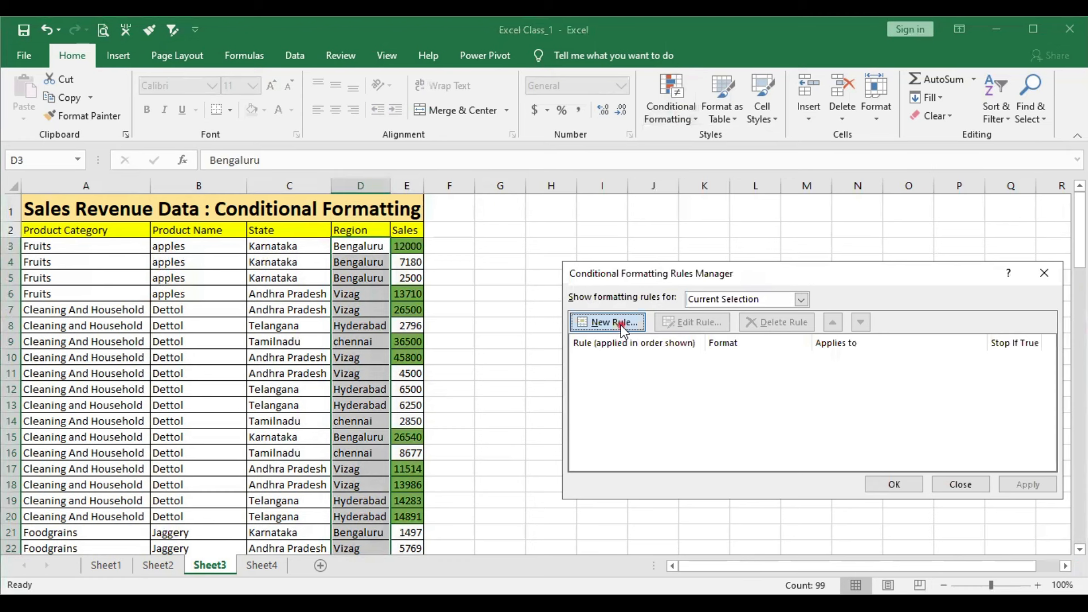
click(621, 323)
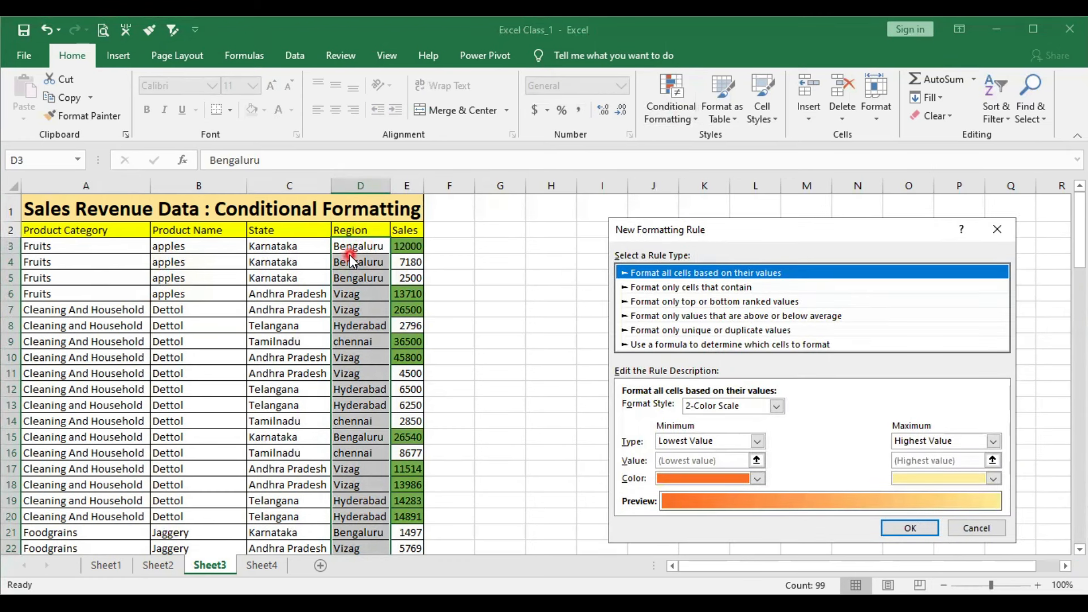
- Set the new Region rule to format only cells that contain specific text
click(635, 289)
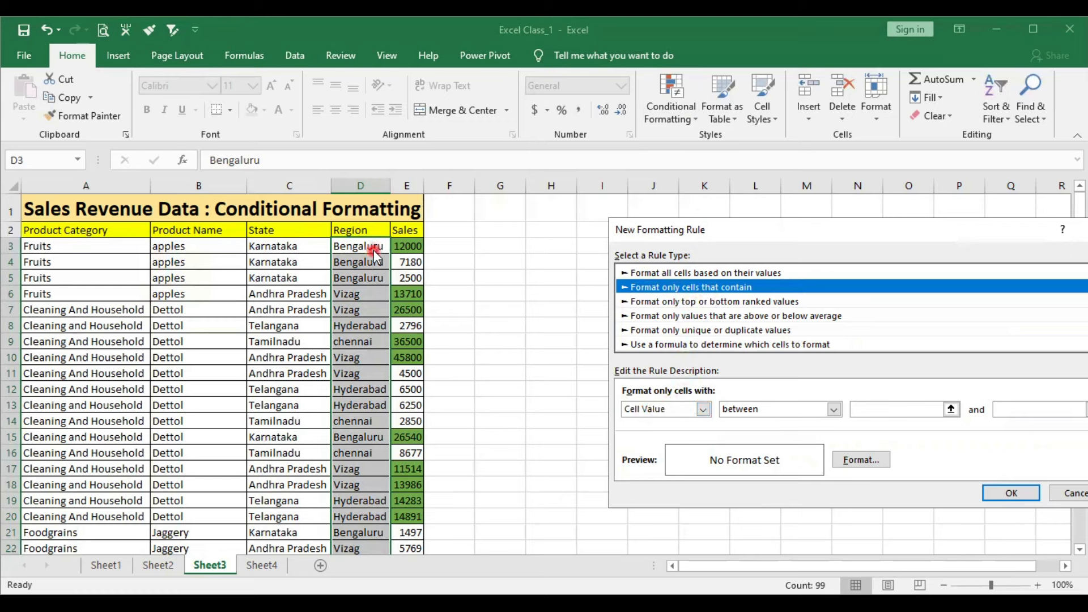
click(666, 409)
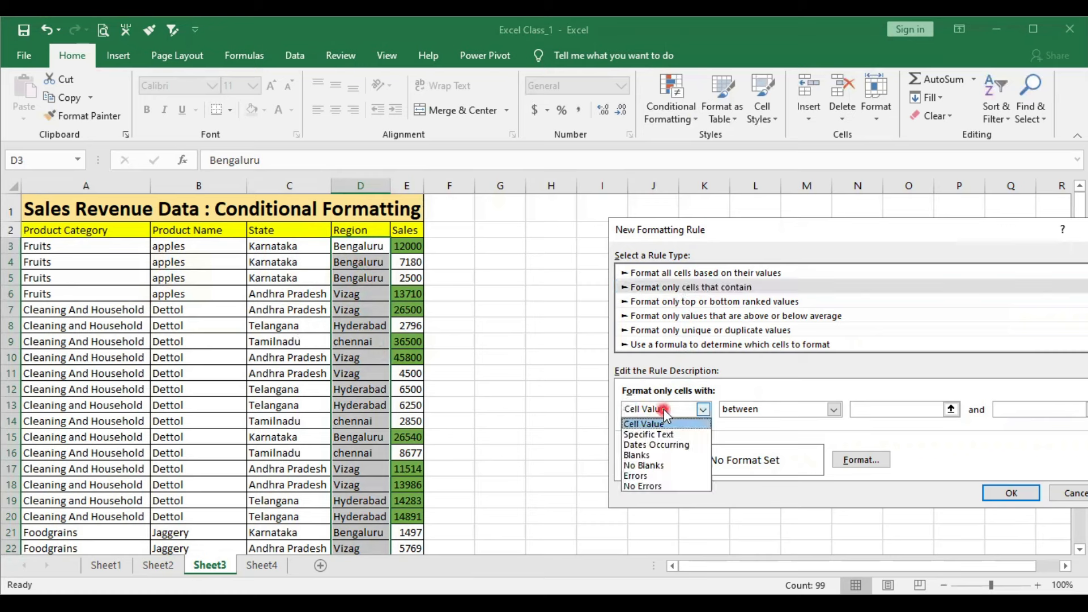
click(646, 434)
click(761, 411)
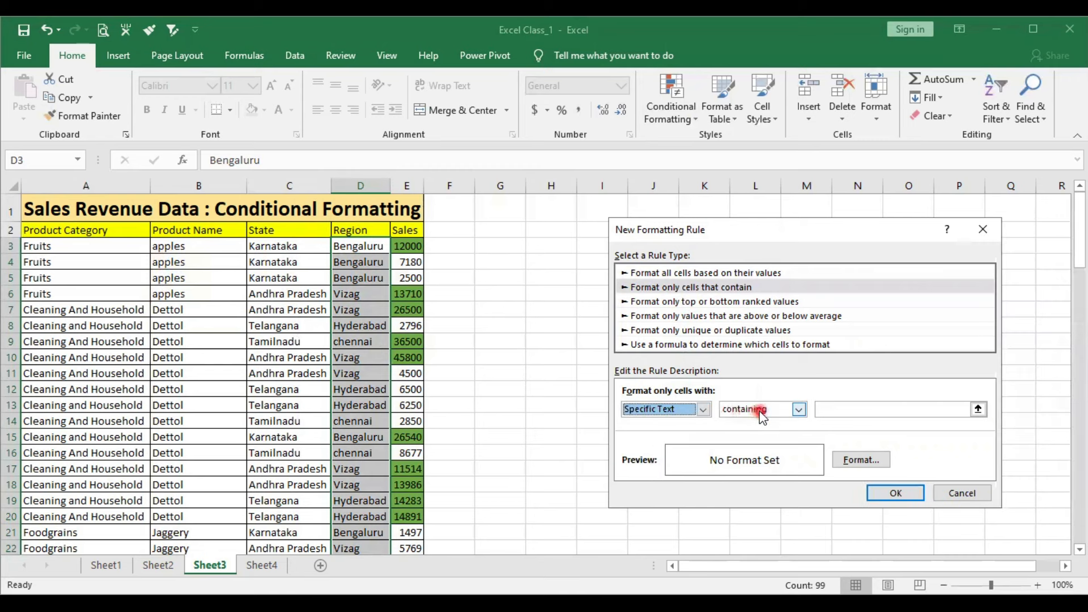
- Try the "not containing" condition for the specific text, then set it back to "containing"
click(798, 412)
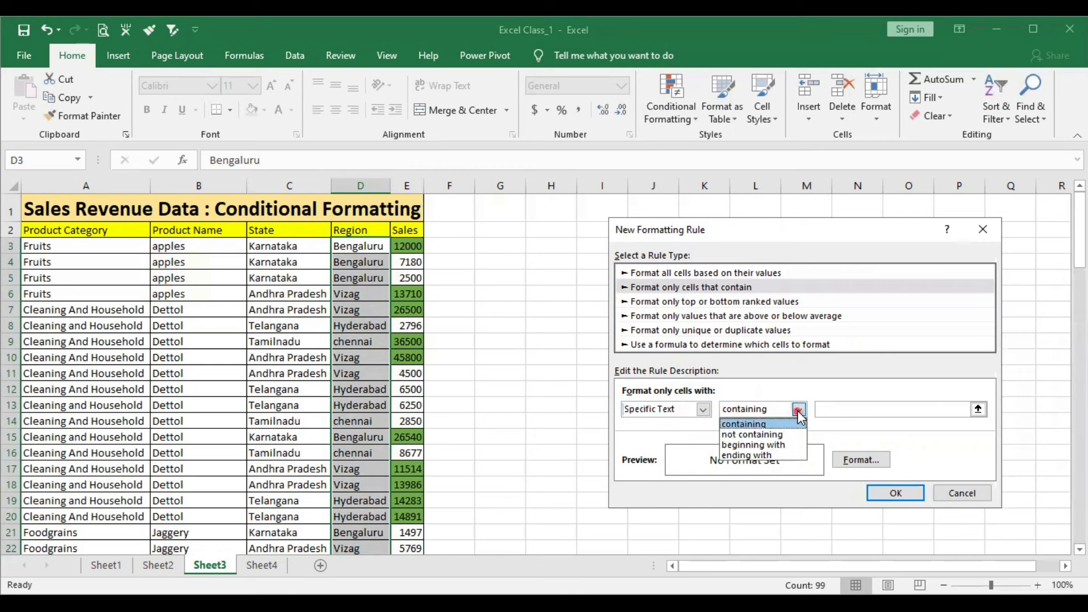
click(745, 435)
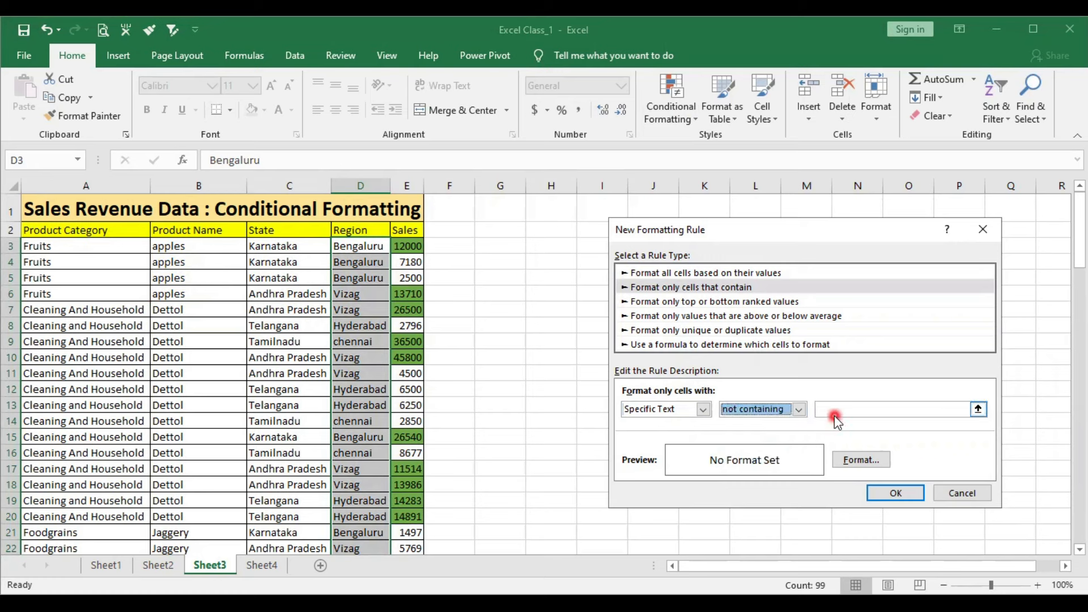
click(839, 410)
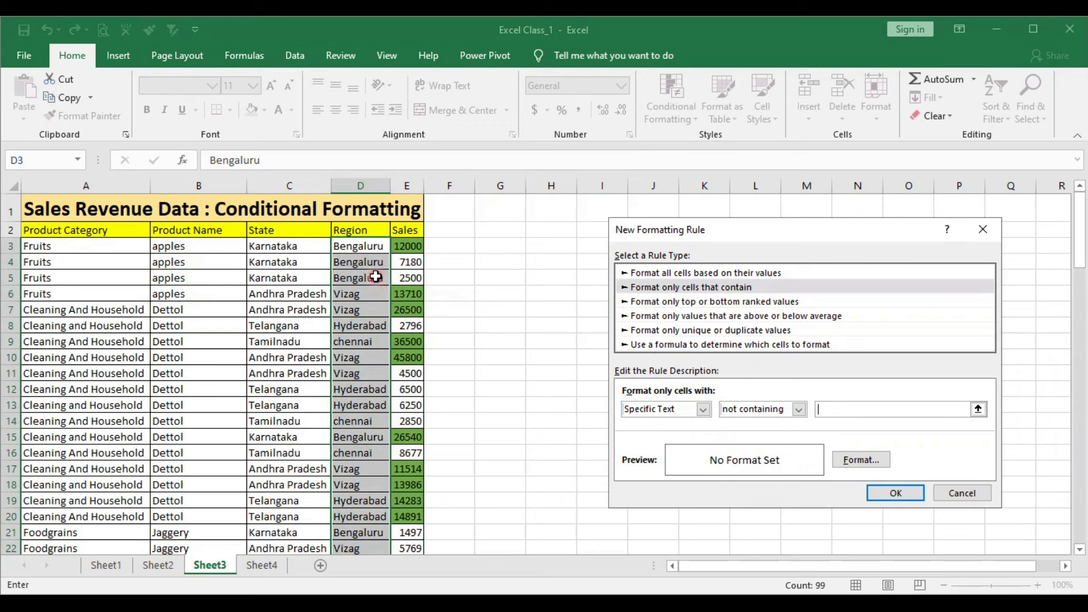
click(748, 410)
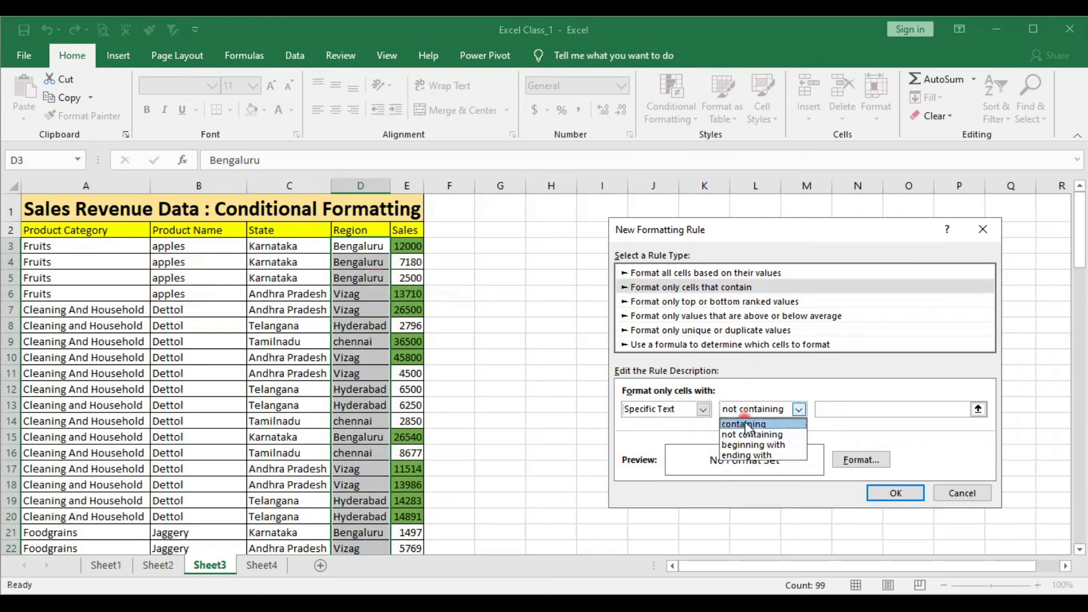
click(747, 424)
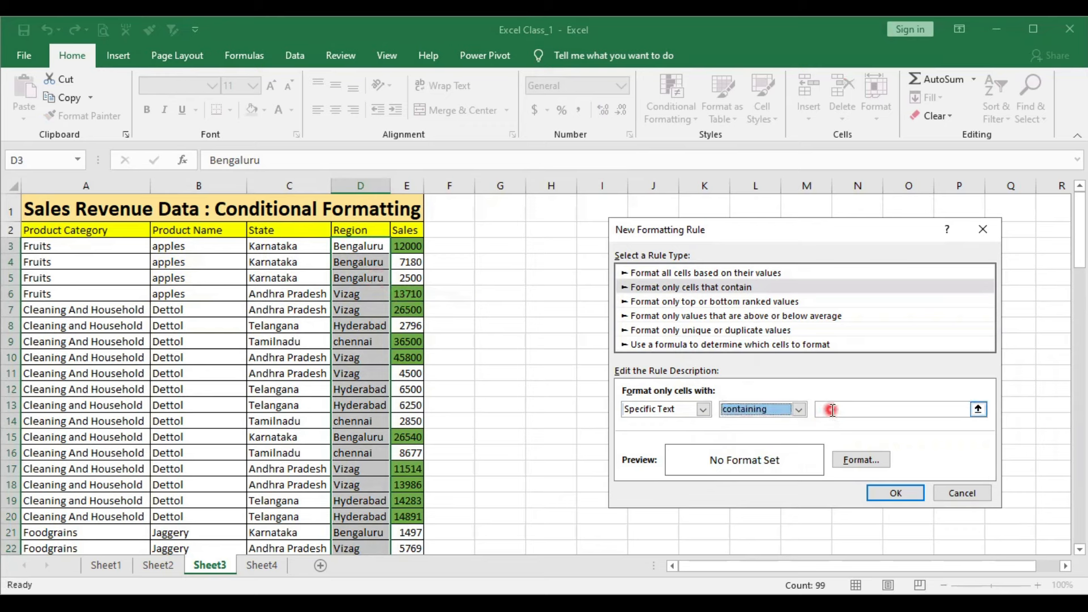
click(799, 409)
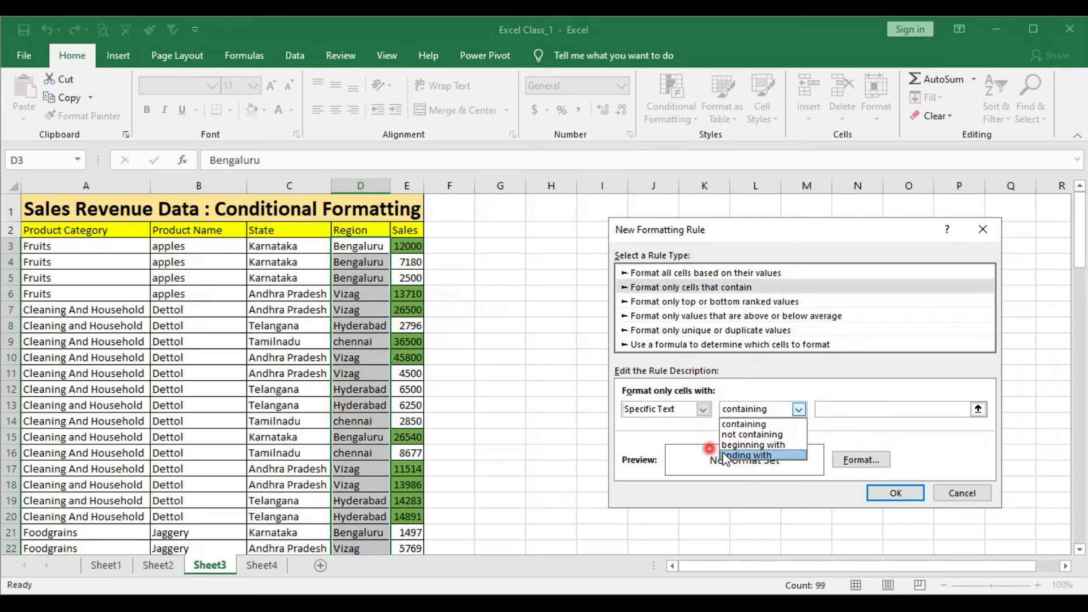
click(737, 429)
- Enter text matching Hyderabad as the specific text the Region cells must contain
click(844, 410)
click(786, 442)
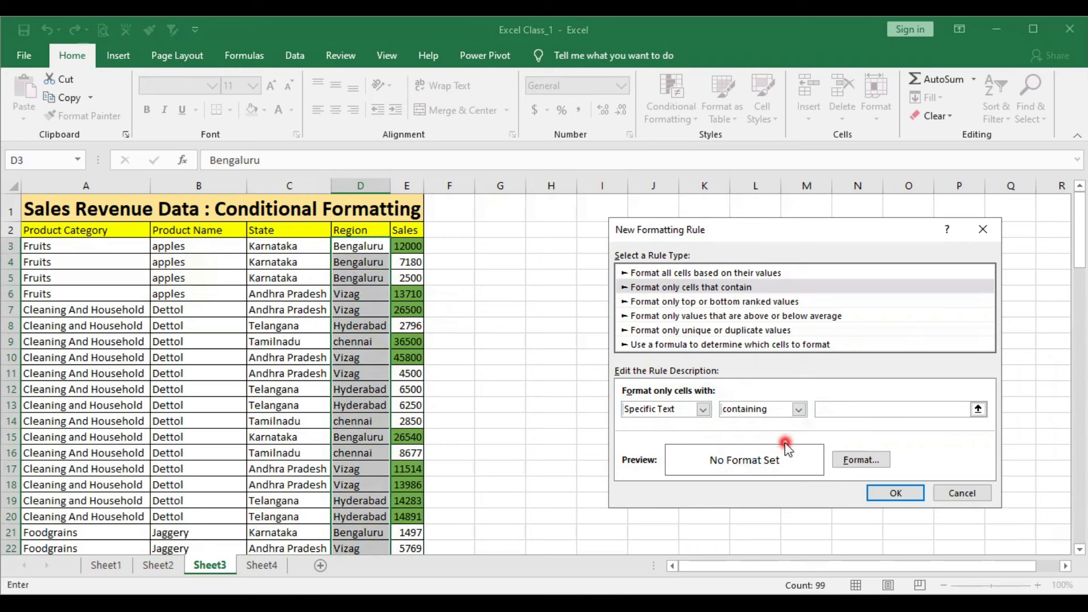
text(hyderERABAD)
key(BackSpace)
key(BackSpace)
key(BackSpace)
key(BackSpace)
key(BackSpace)
key(BackSpace)
key(BackSpace)
key(BackSpace)
- Give the Hyderabad rule a solid orange fill, then apply it to the Region values and close the rules manager
click(858, 462)
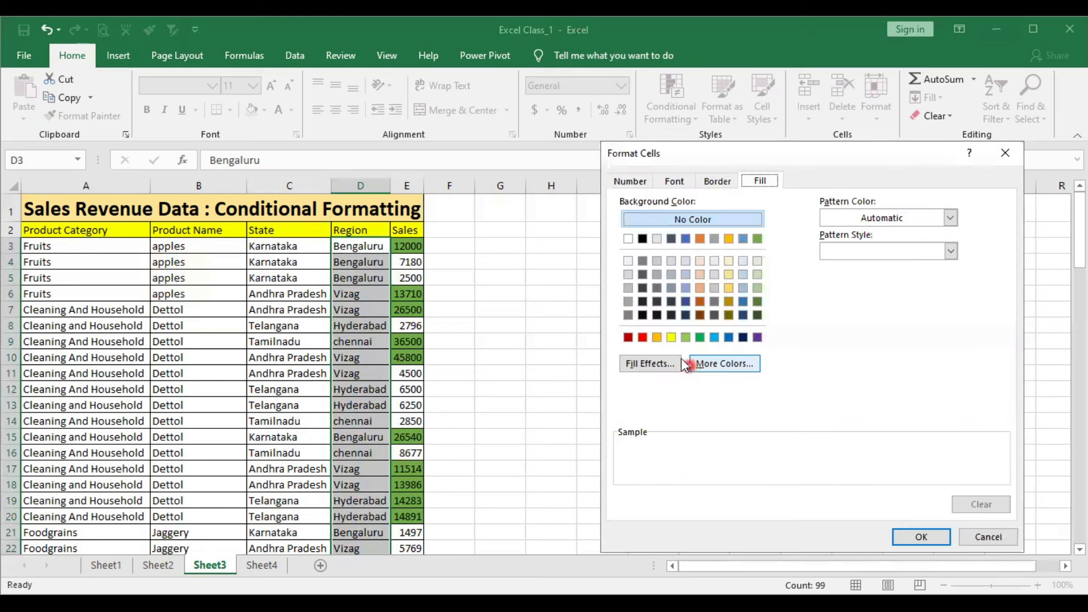
click(657, 338)
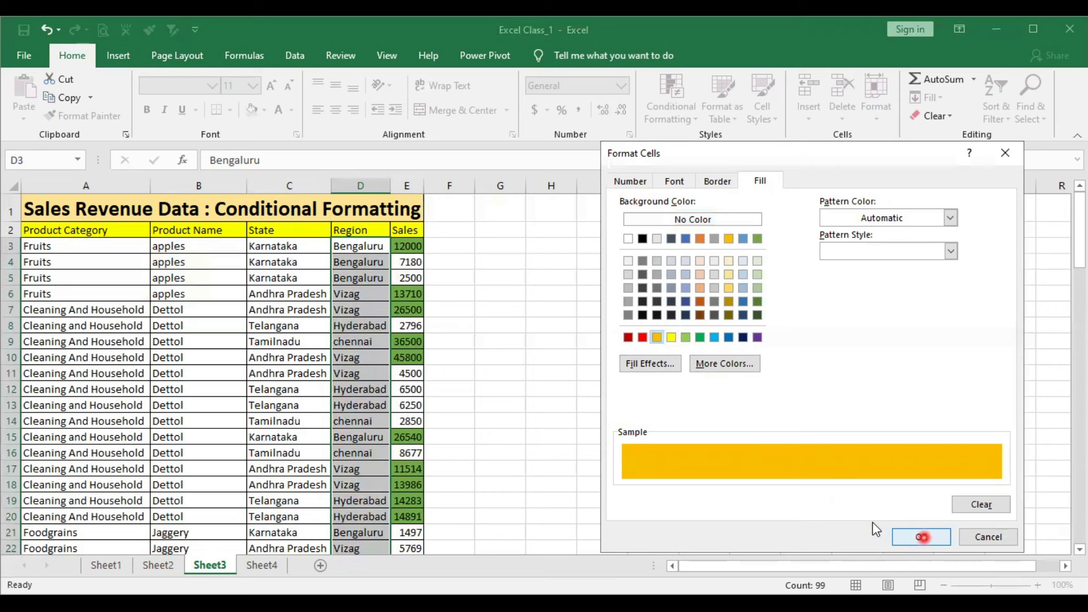
click(912, 537)
click(906, 493)
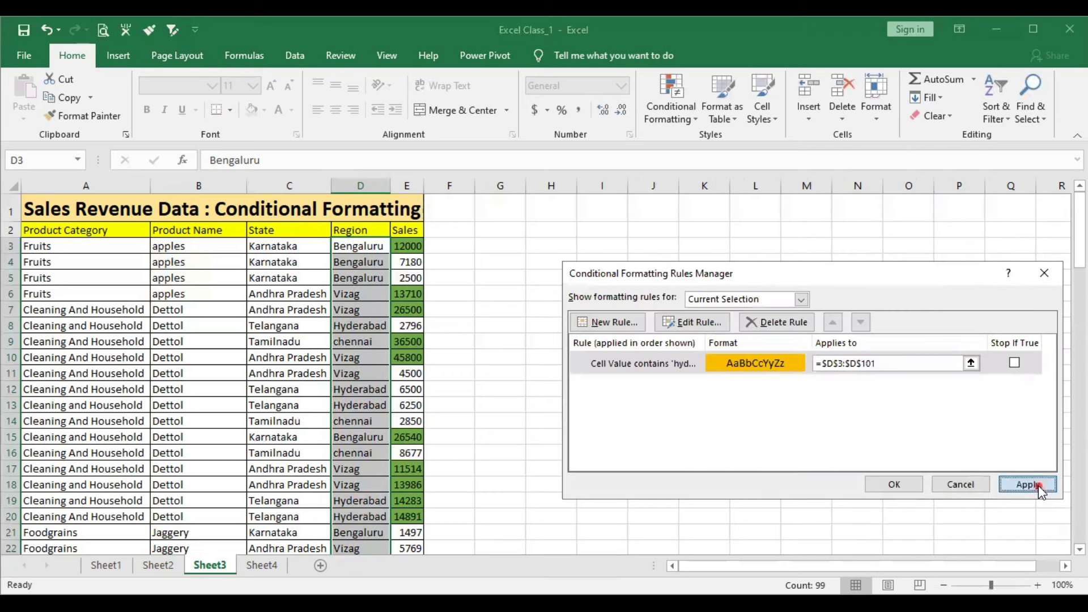
click(1028, 485)
click(898, 483)
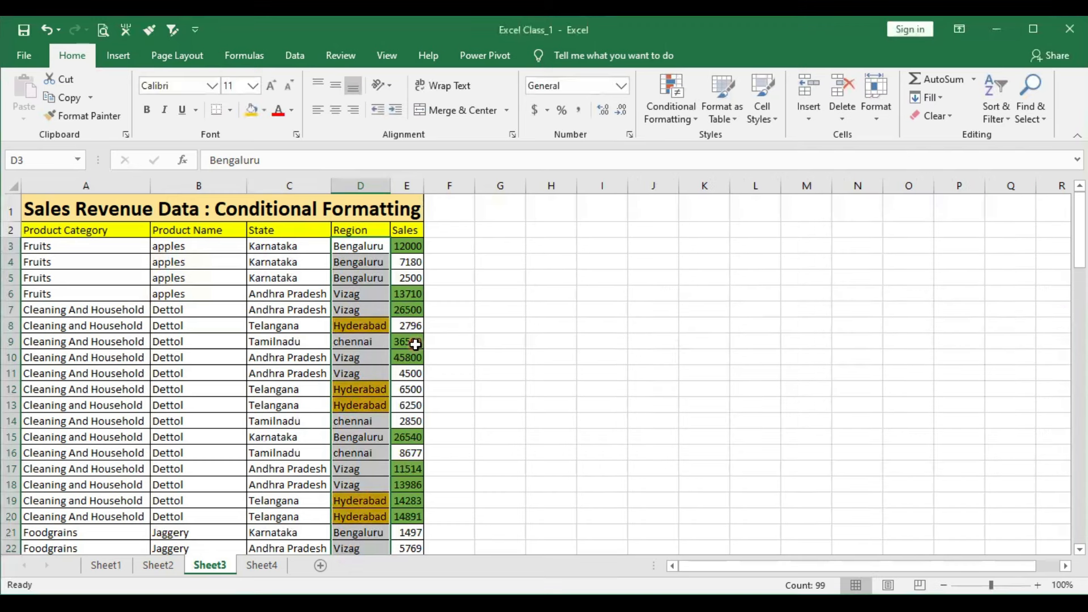
- Test the Hyderabad highlighting by replacing the region in D8 with Vizag, then undo that entry
scroll(415, 344, down, 11)
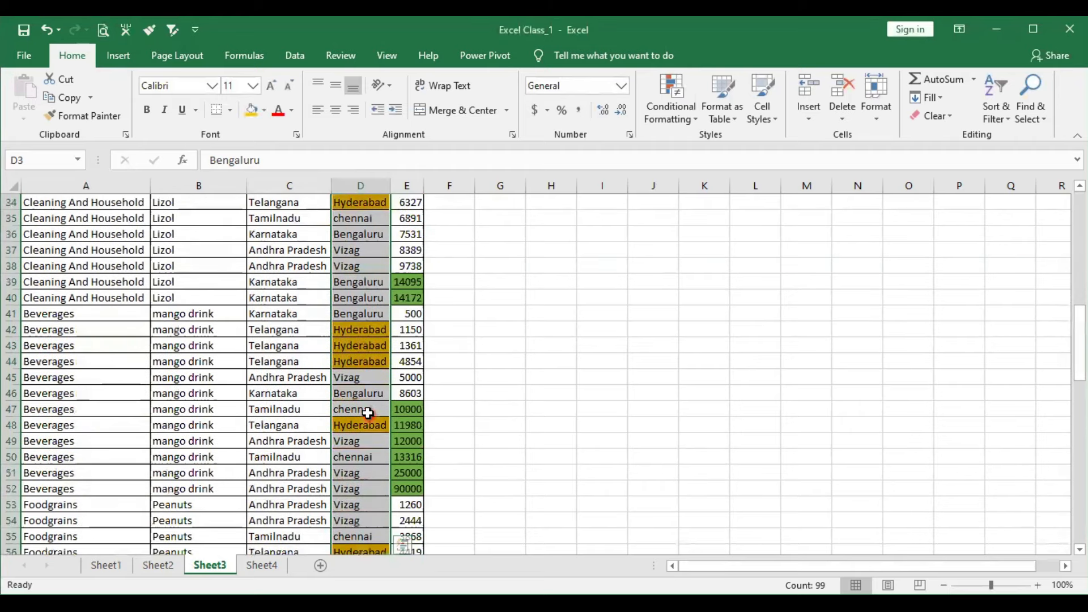
scroll(367, 414, down, 13)
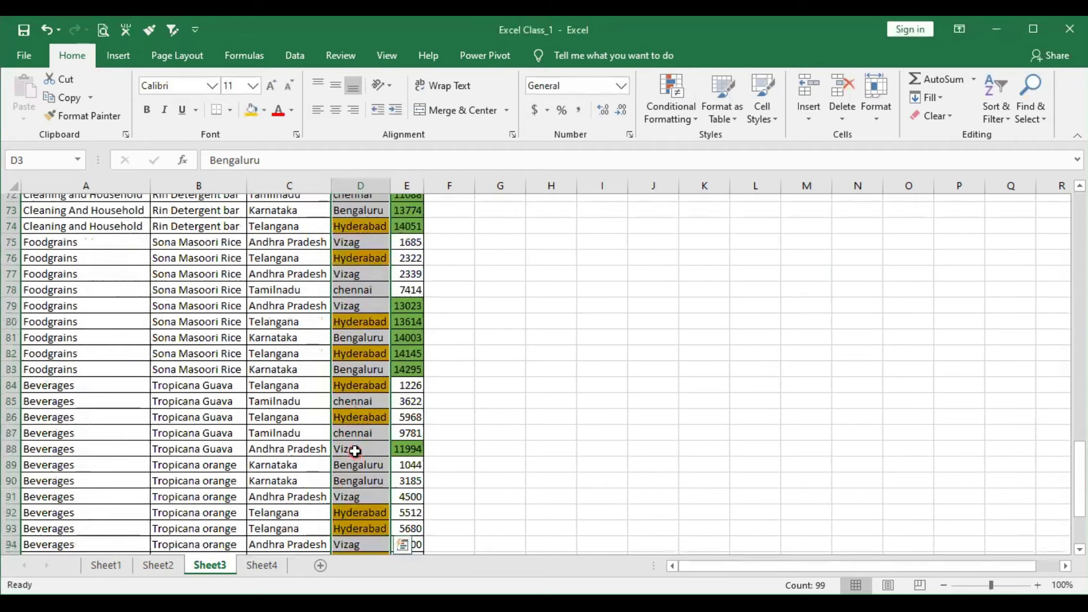
scroll(355, 451, up, 20)
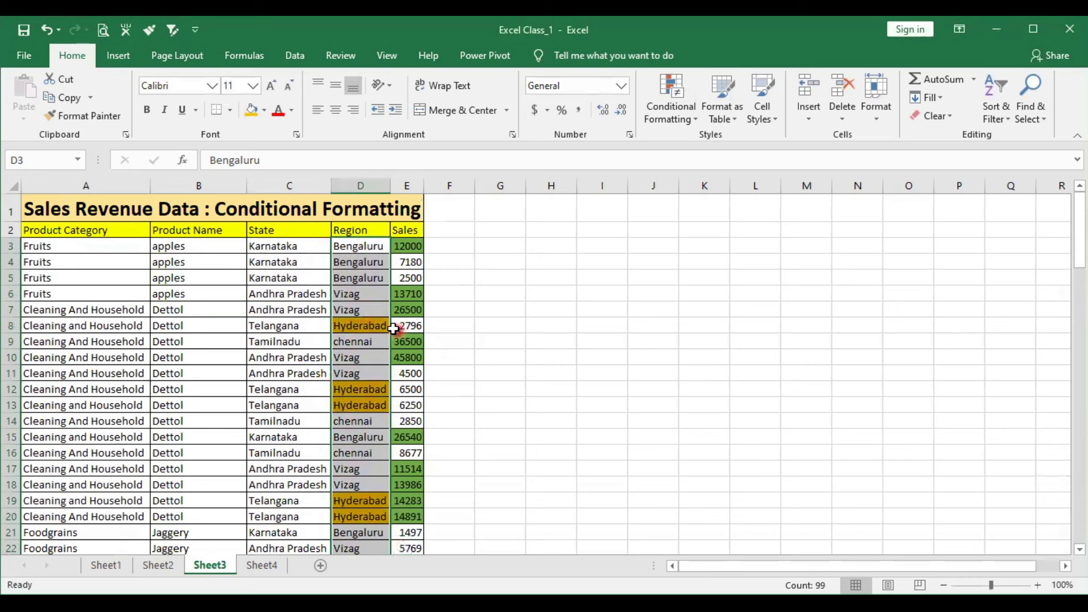
double_click(383, 328)
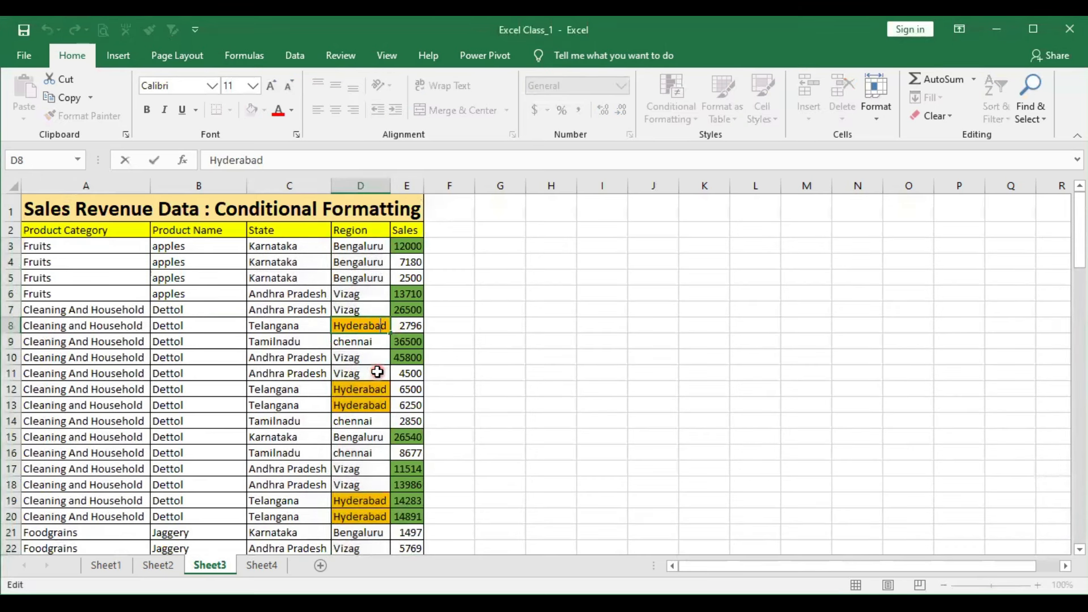
key(Escape)
text(vizag)
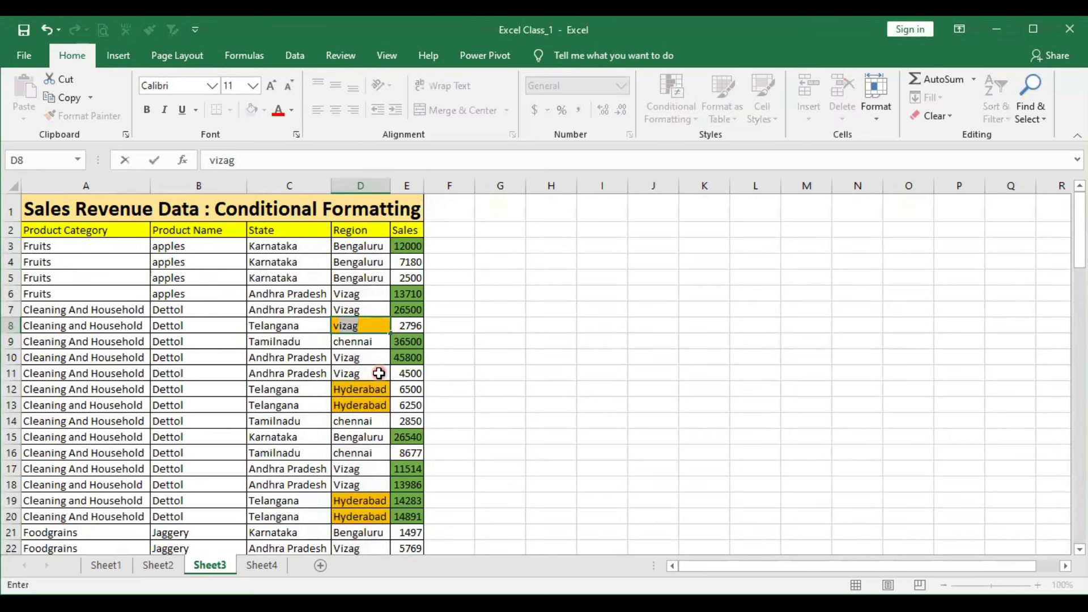
key(Return)
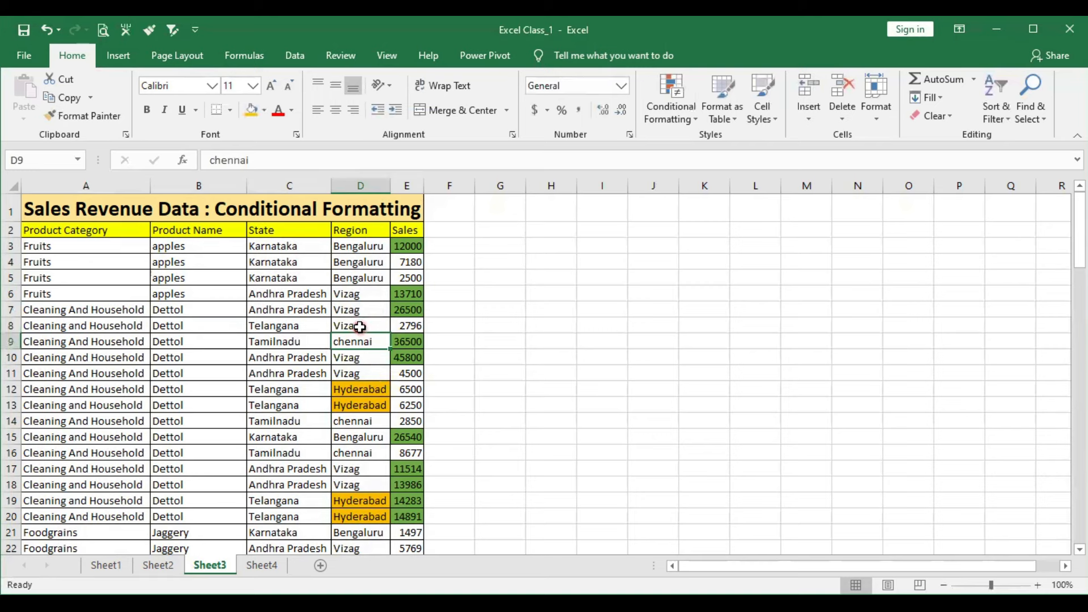
key(ctrl+z)
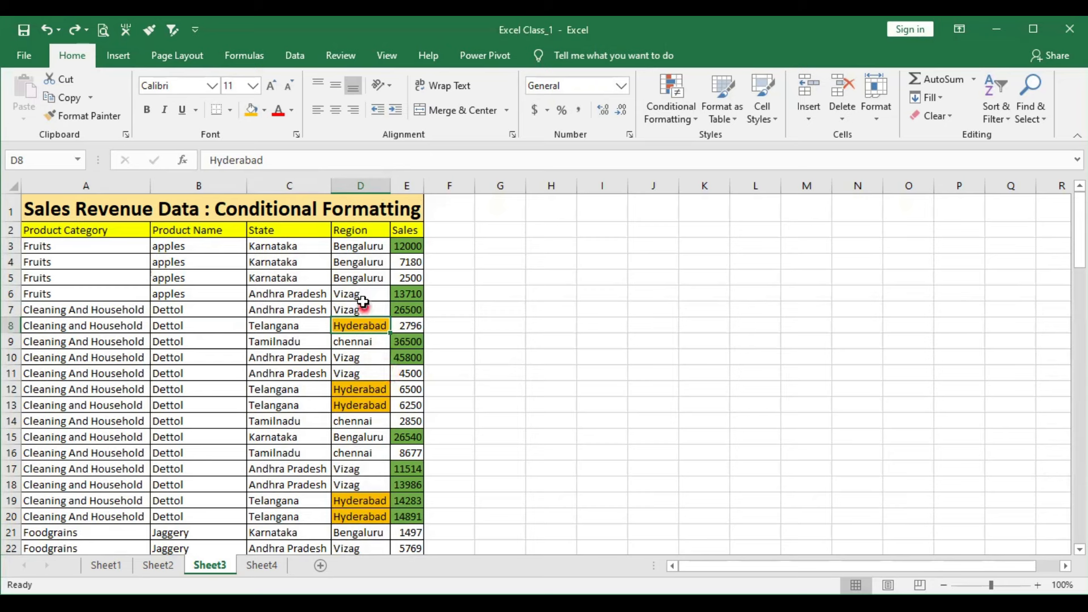
- Select the Region values D3:D101 again and start a second new formatting rule from the rules manager
click(353, 248)
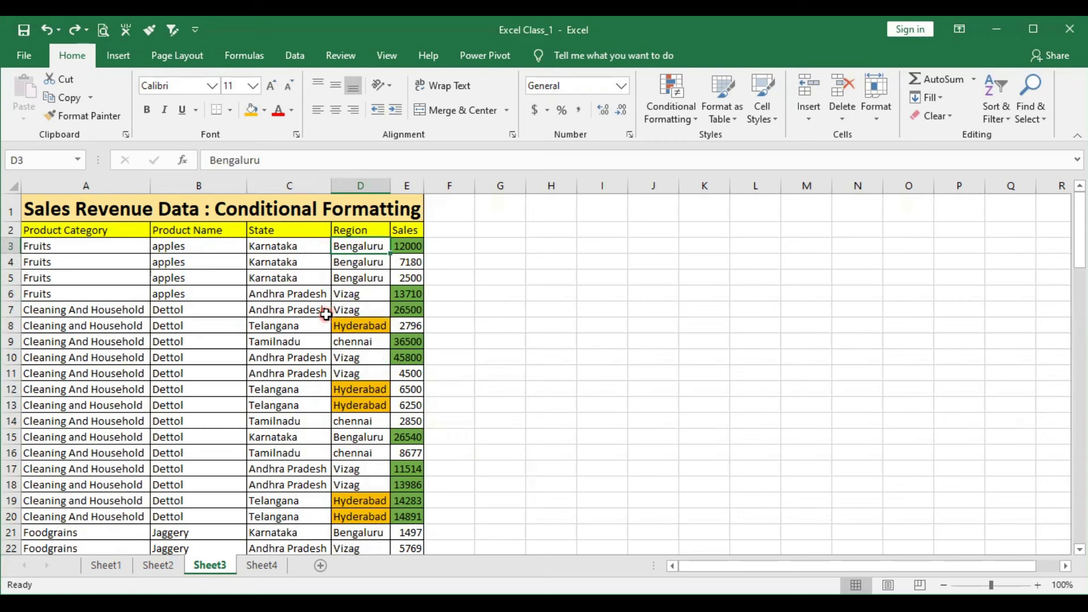
key(ctrl+shift+Down)
click(695, 120)
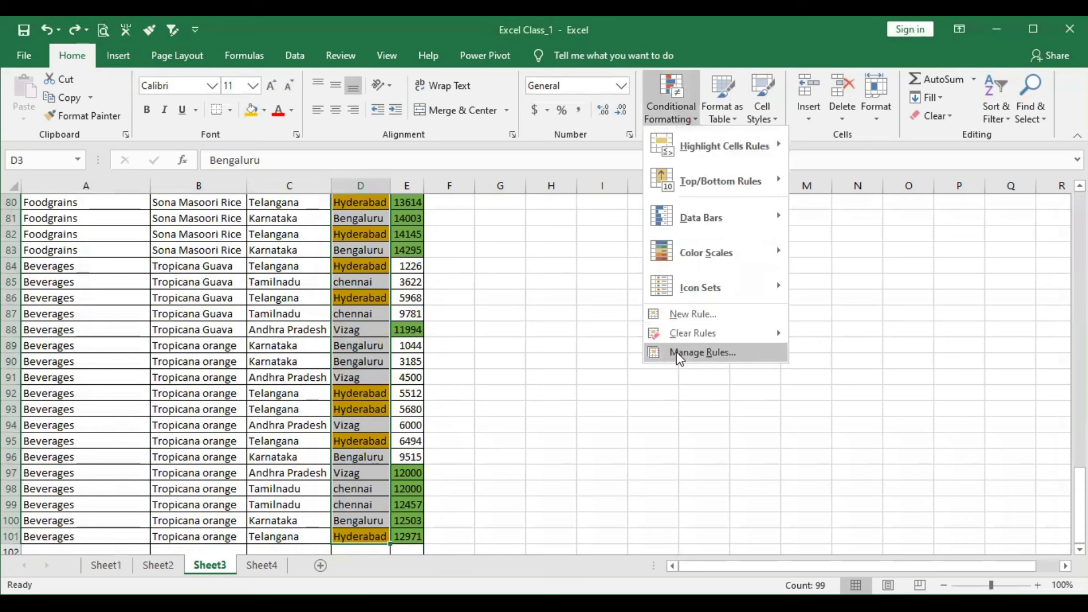
click(680, 354)
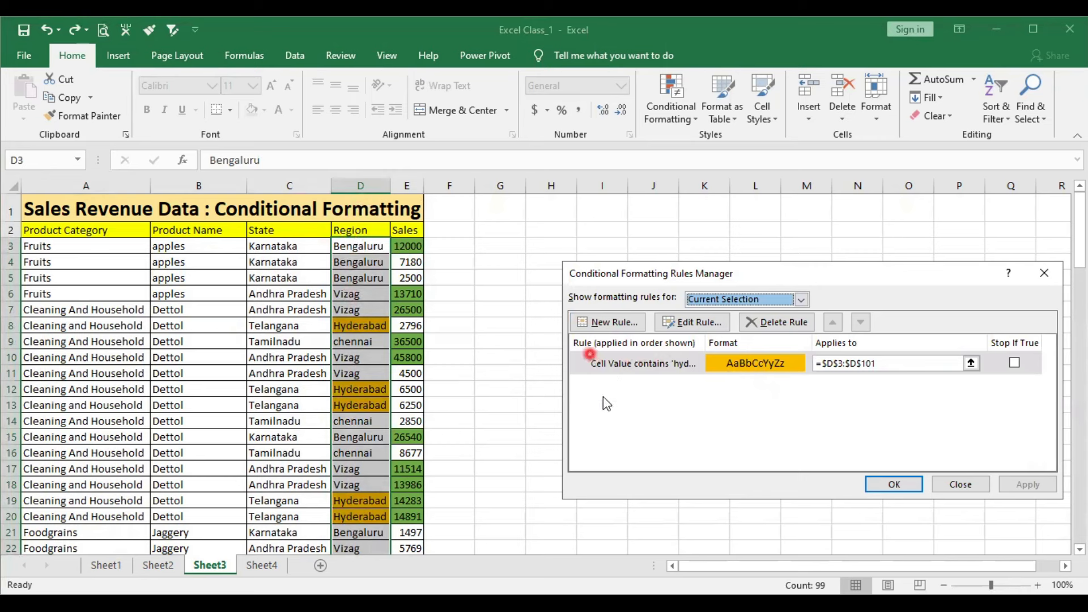
click(602, 367)
click(600, 323)
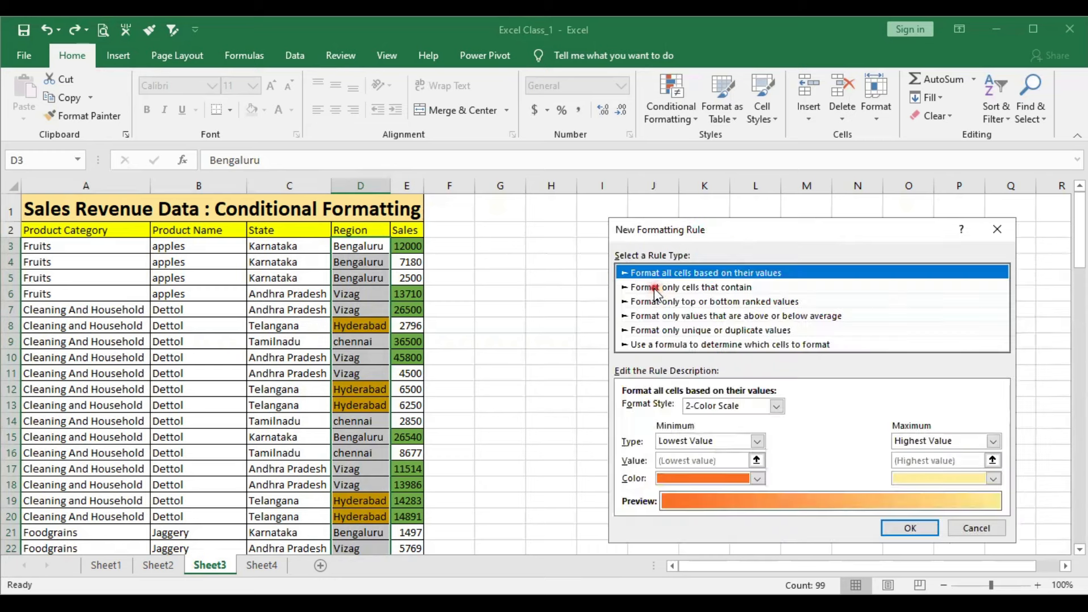
- Define the second rule to format only cells with specific text containing the beginning of Bengaluru
click(651, 295)
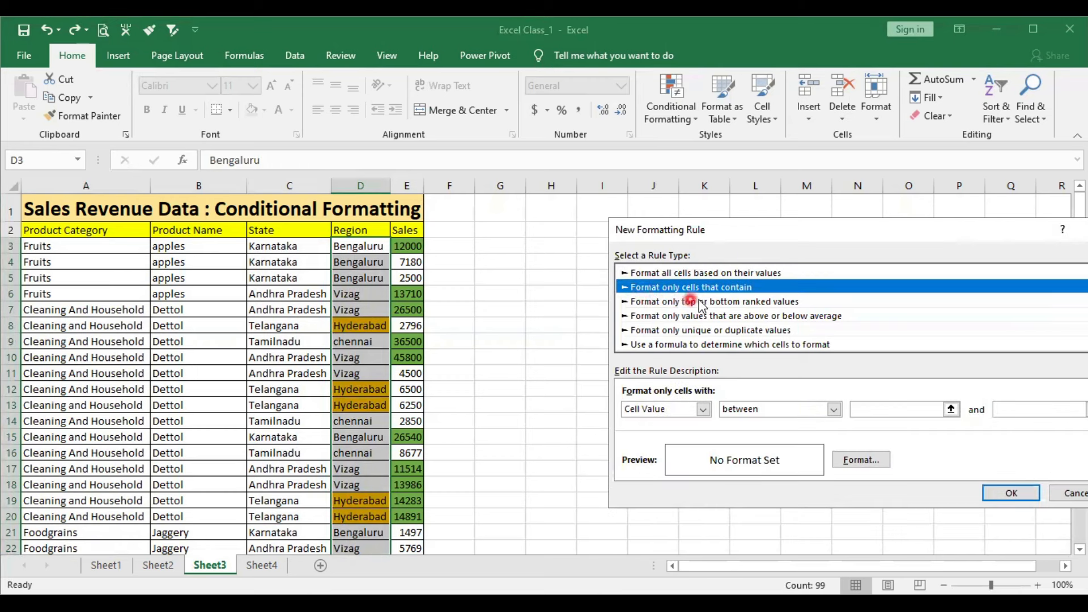
click(703, 409)
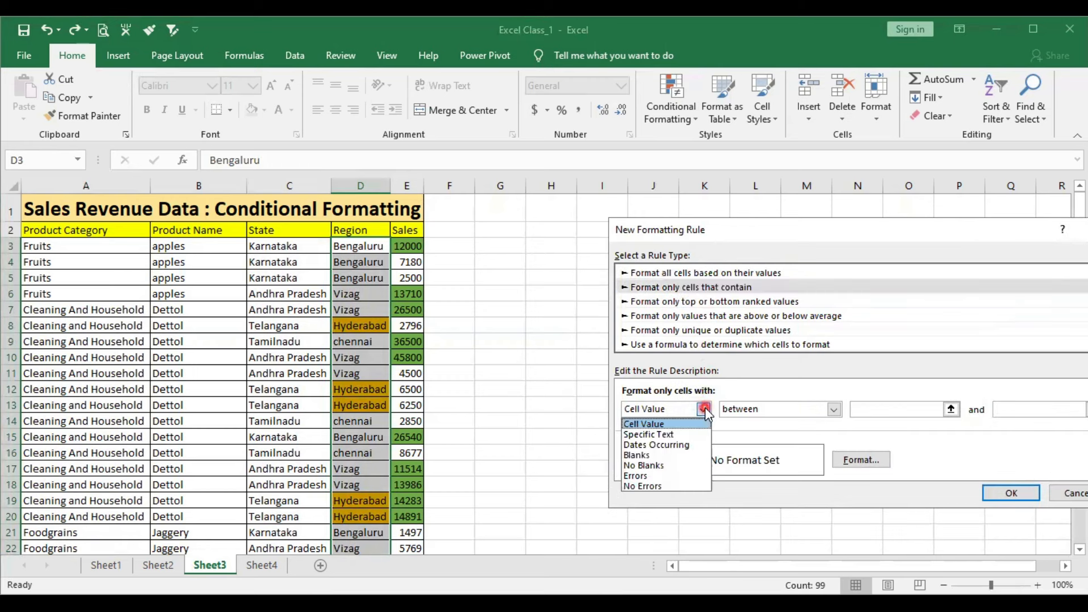
click(648, 434)
click(811, 438)
text(b)
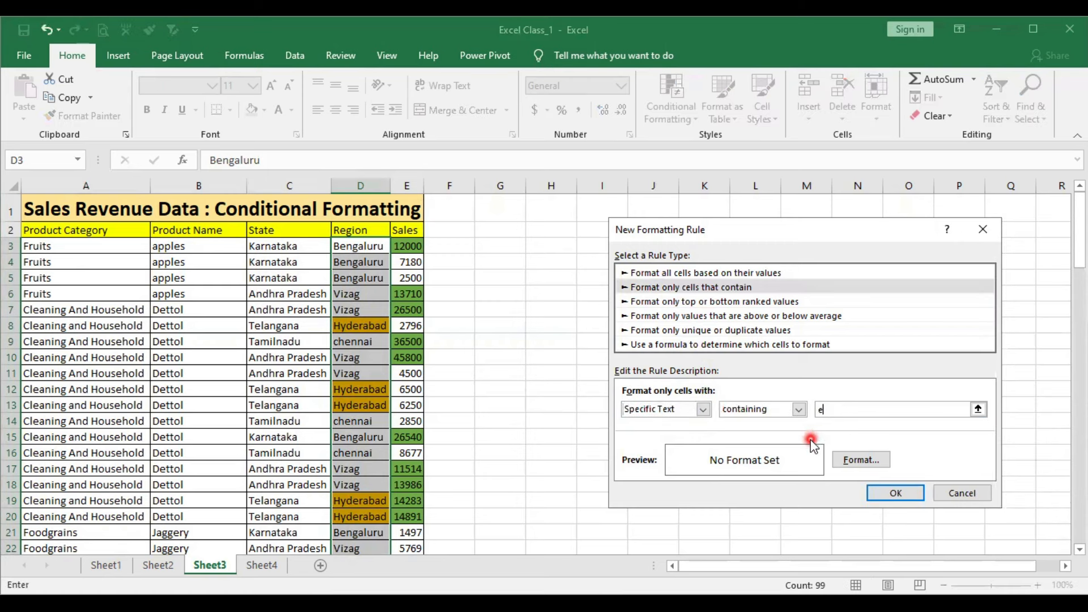
text(engaluru)
- Give the Bengaluru rule a light gold fill, then apply it to the Region values and close the rules manager
click(861, 460)
click(717, 290)
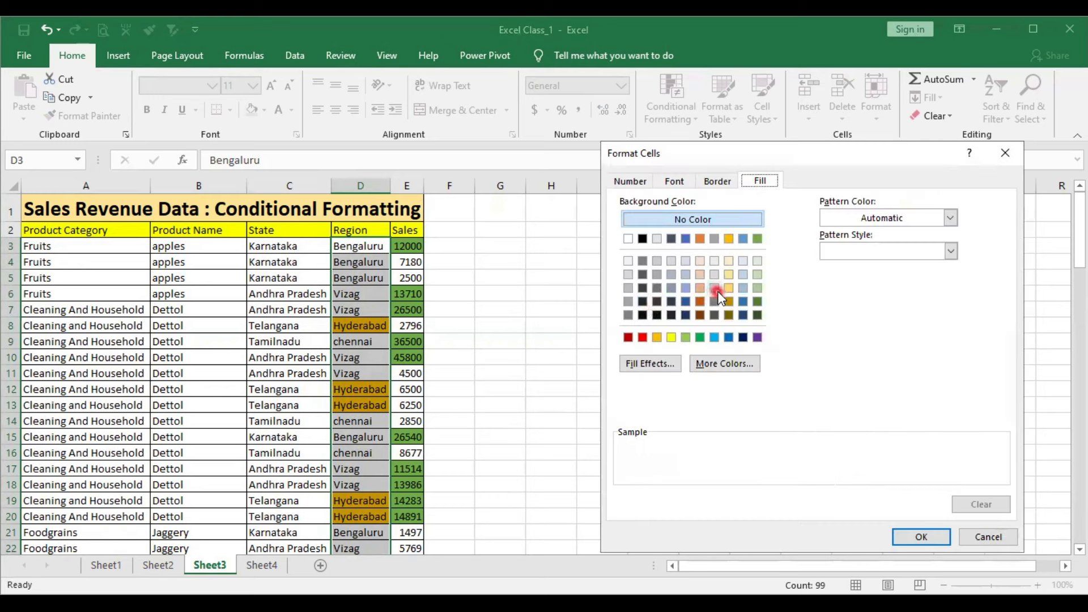
click(729, 289)
click(918, 536)
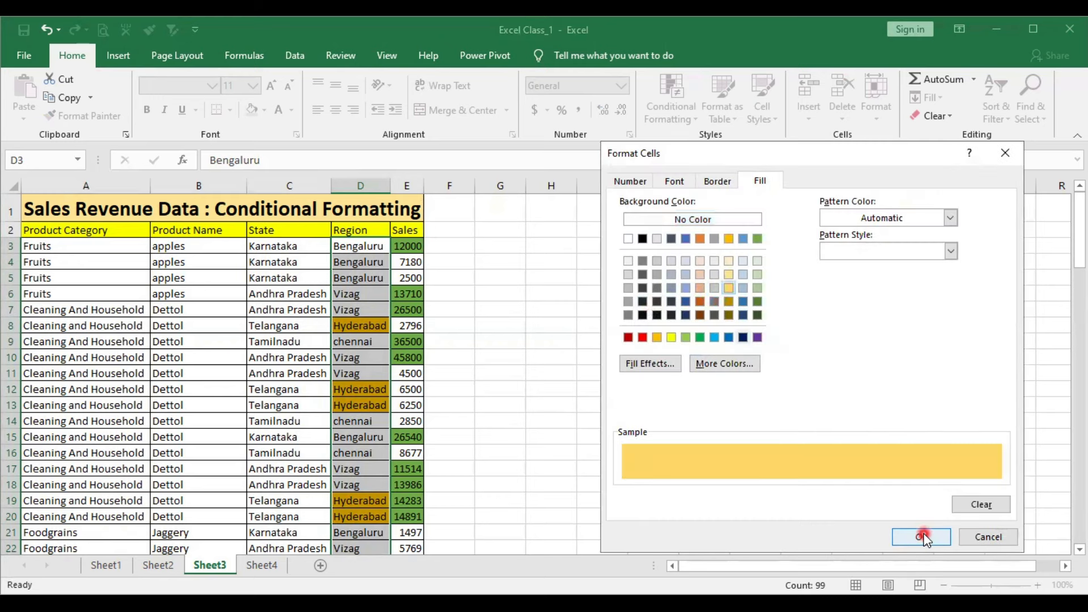
click(877, 494)
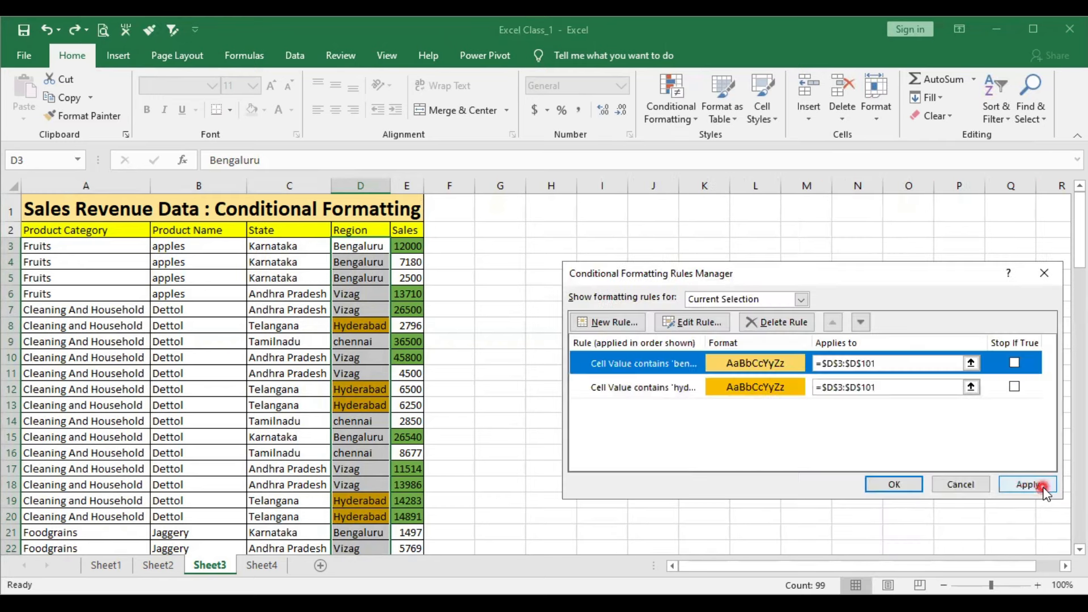
click(907, 486)
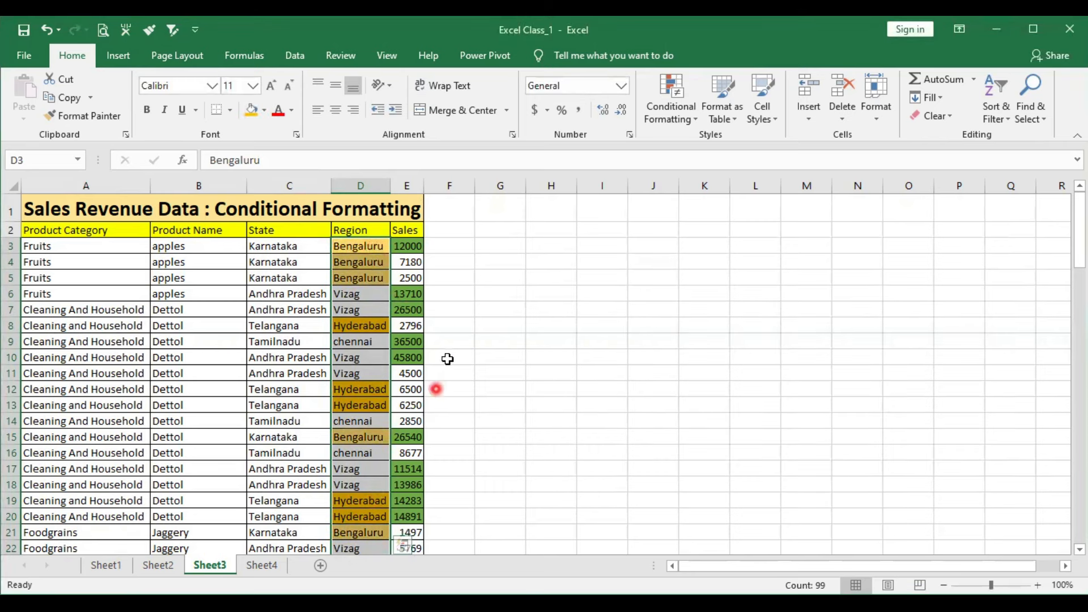
- Review the options for clearing conditional formatting rules, then delete the Hyderabad rule through the rules manager and close it
click(683, 117)
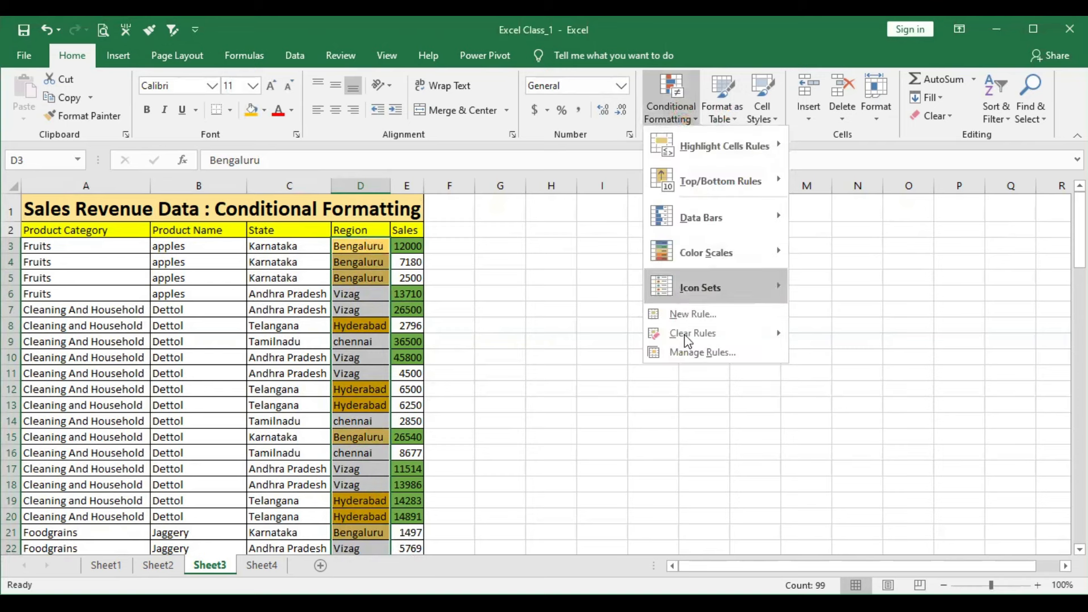
mouse_move(708, 340)
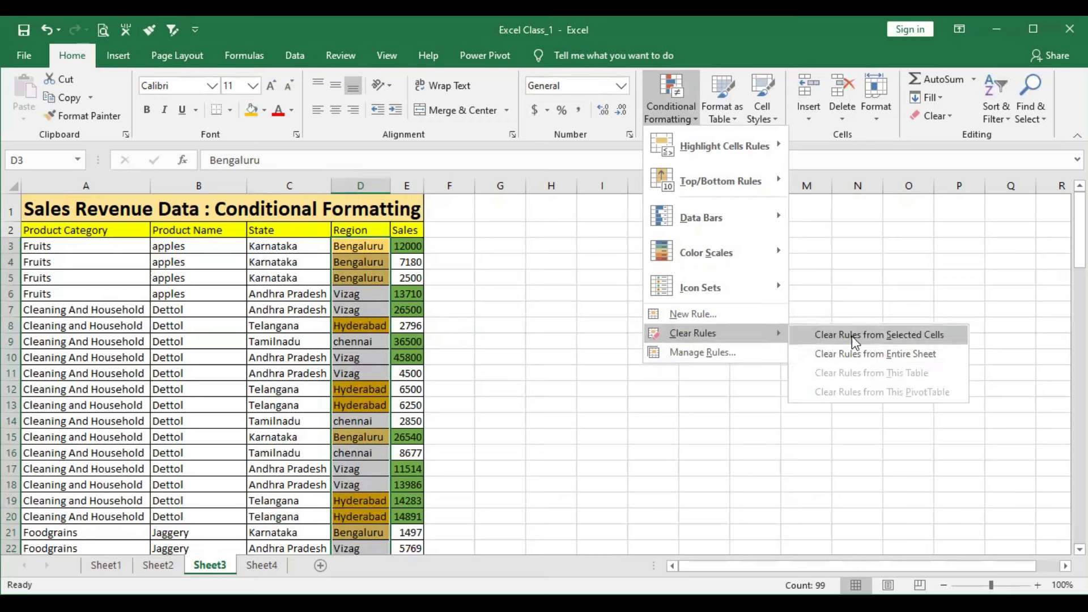
click(358, 255)
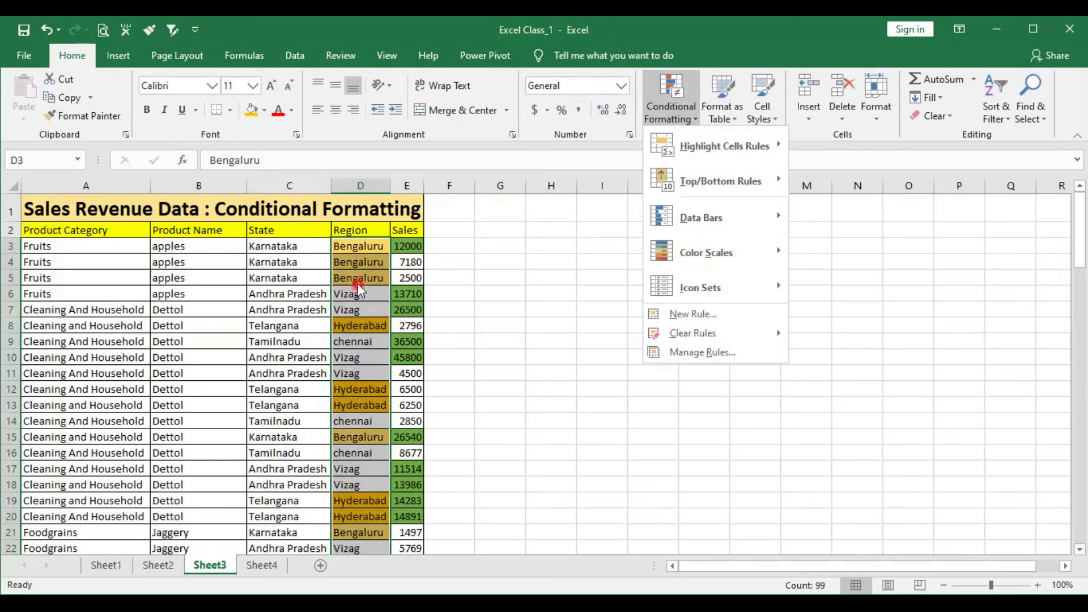
click(701, 354)
click(634, 391)
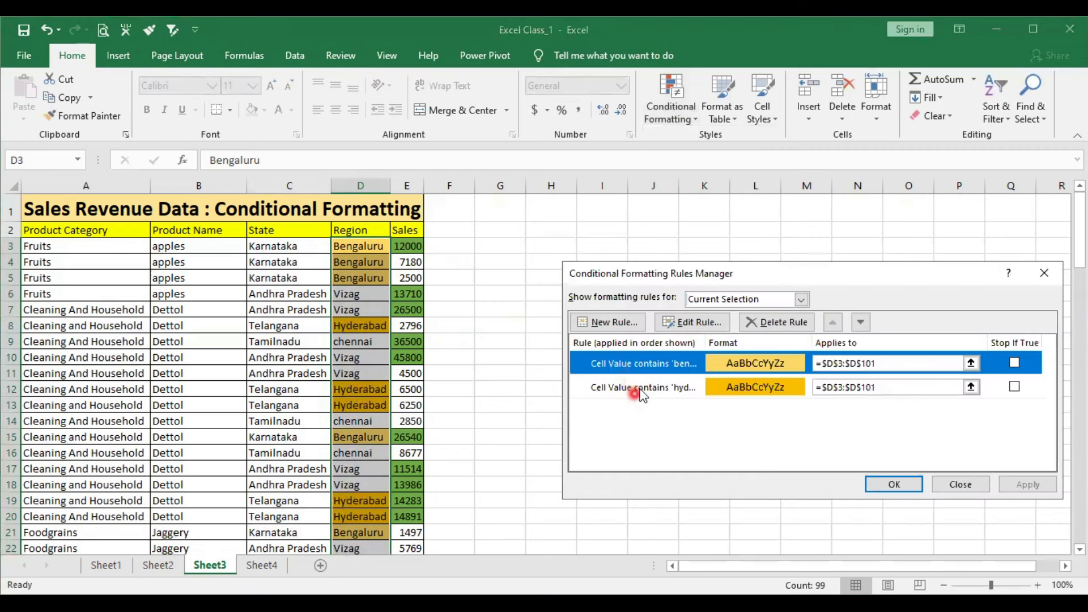
click(781, 330)
click(885, 485)
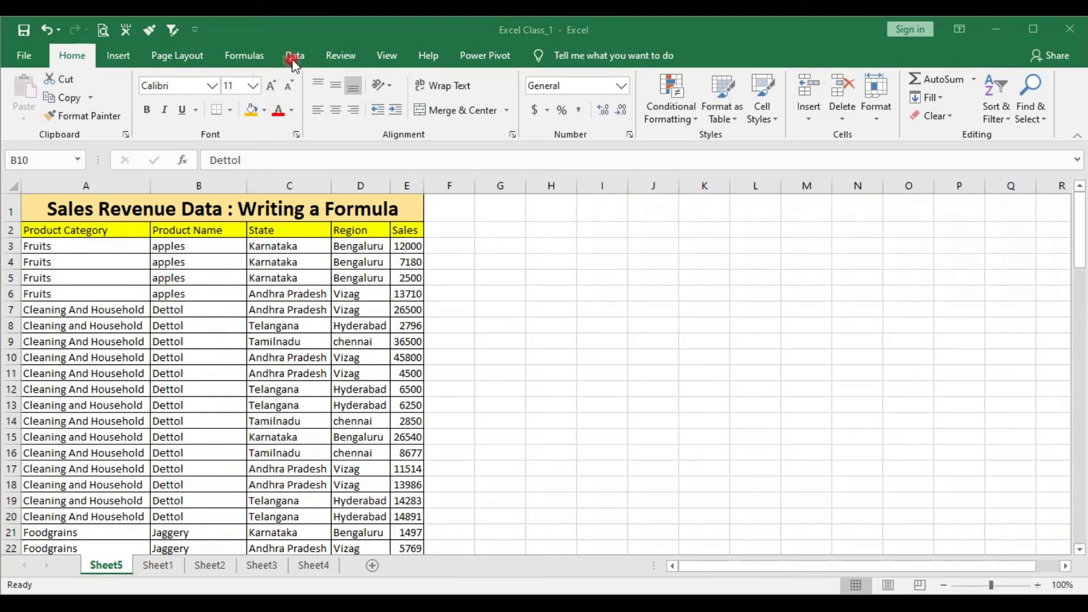
- Show the formula commands and enter the text Calc:=5+6+4 in cell H3 of Sheet5
click(241, 55)
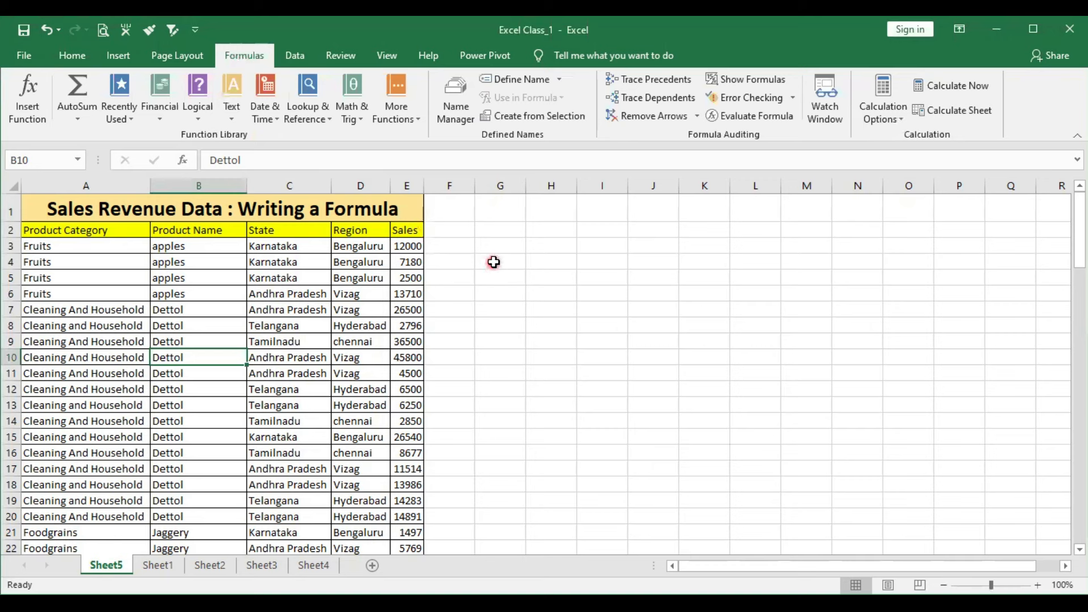
click(553, 261)
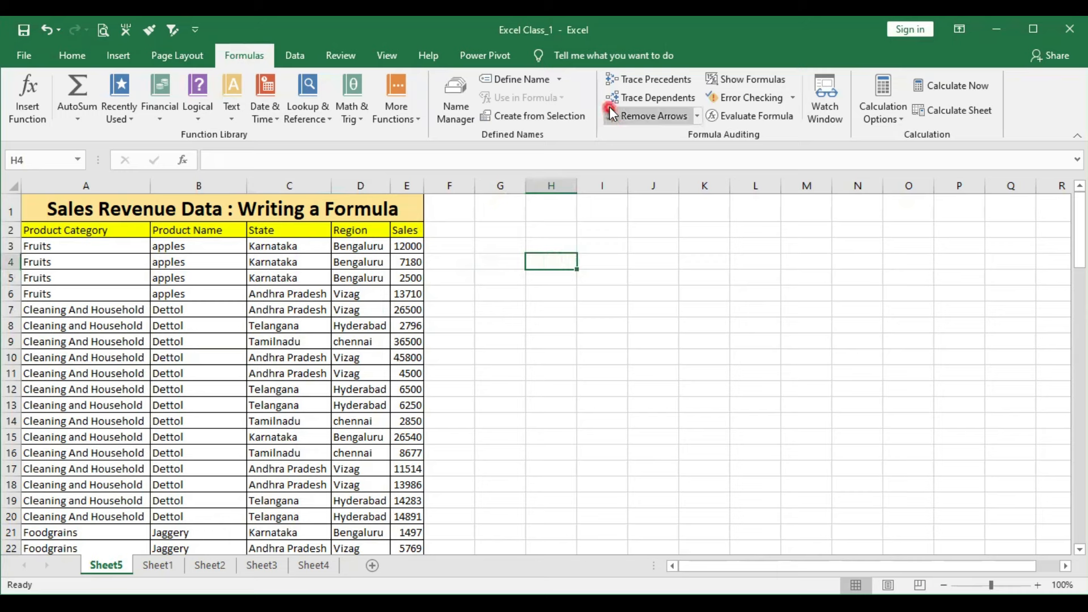
double_click(560, 244)
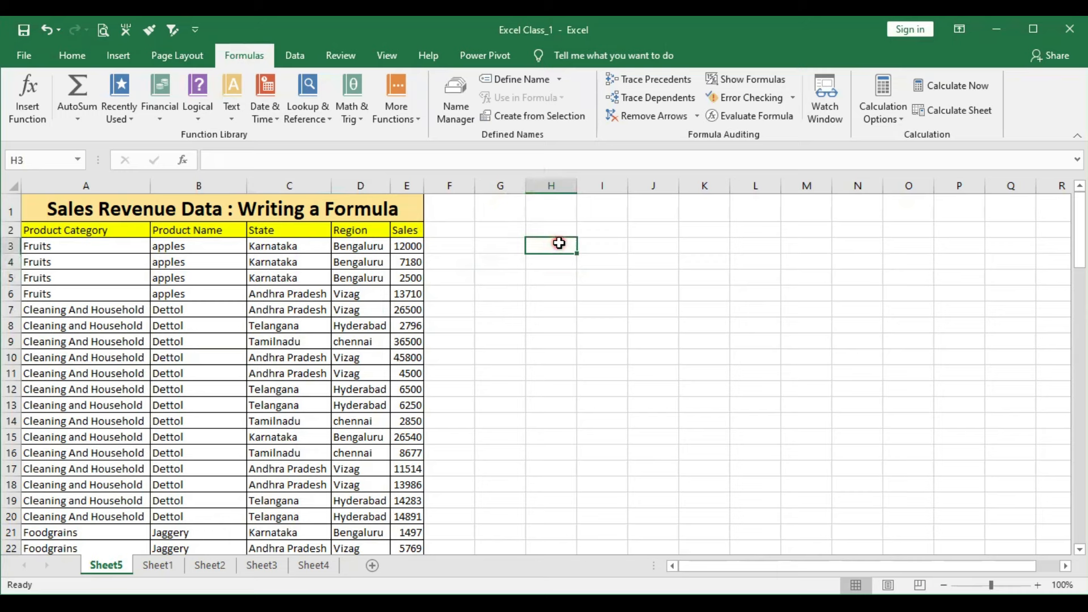
text(Calc)
key(BackSpace)
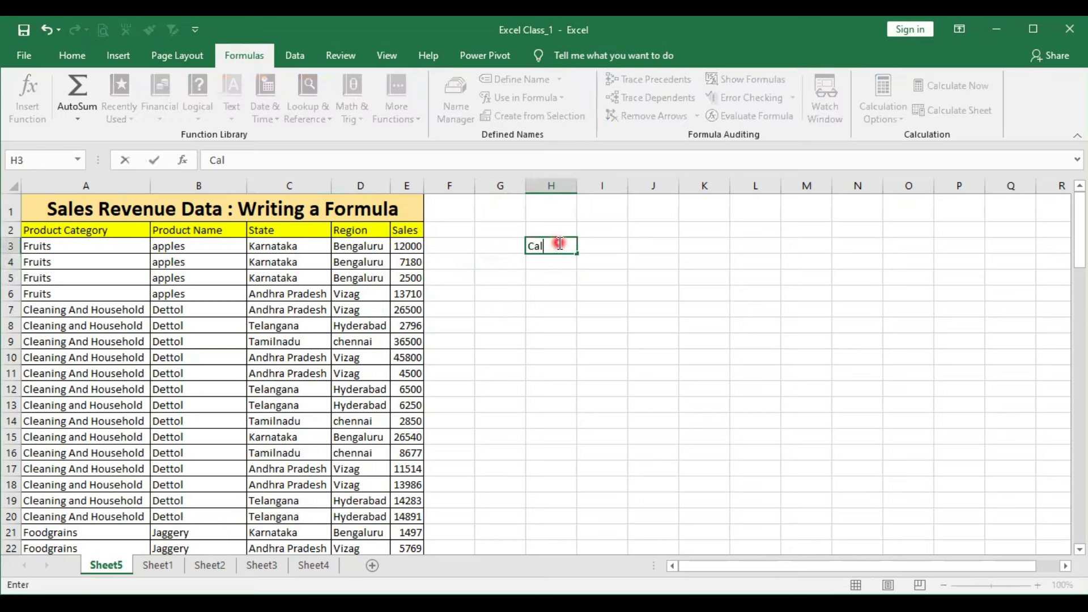
text(c:=5+6+4)
key(Return)
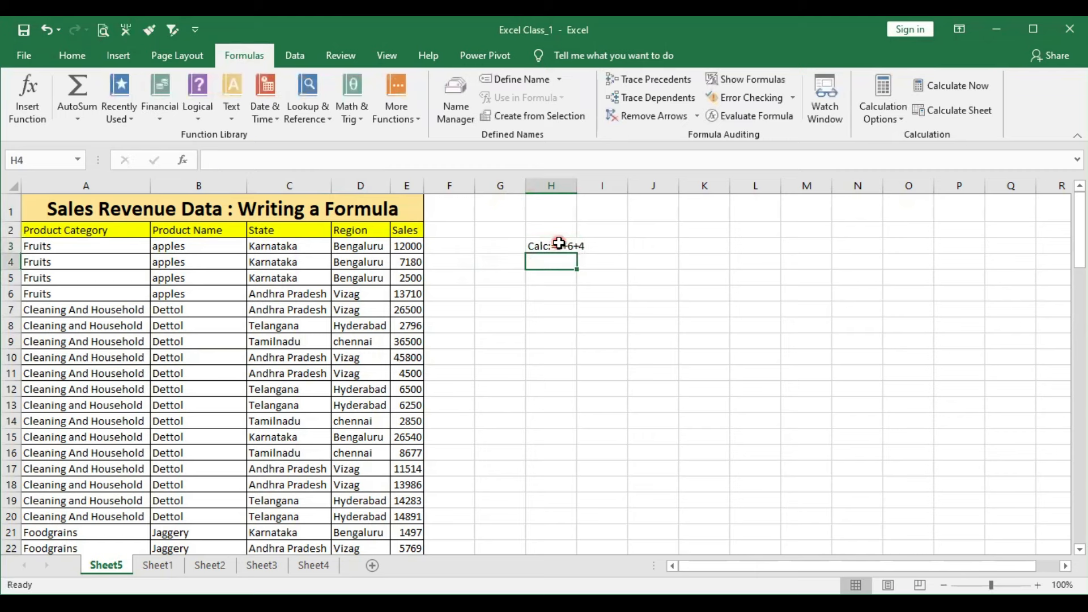
- Enter 5+6+4 without an equals sign in cell I1 and compare its content with the text in H3
click(558, 246)
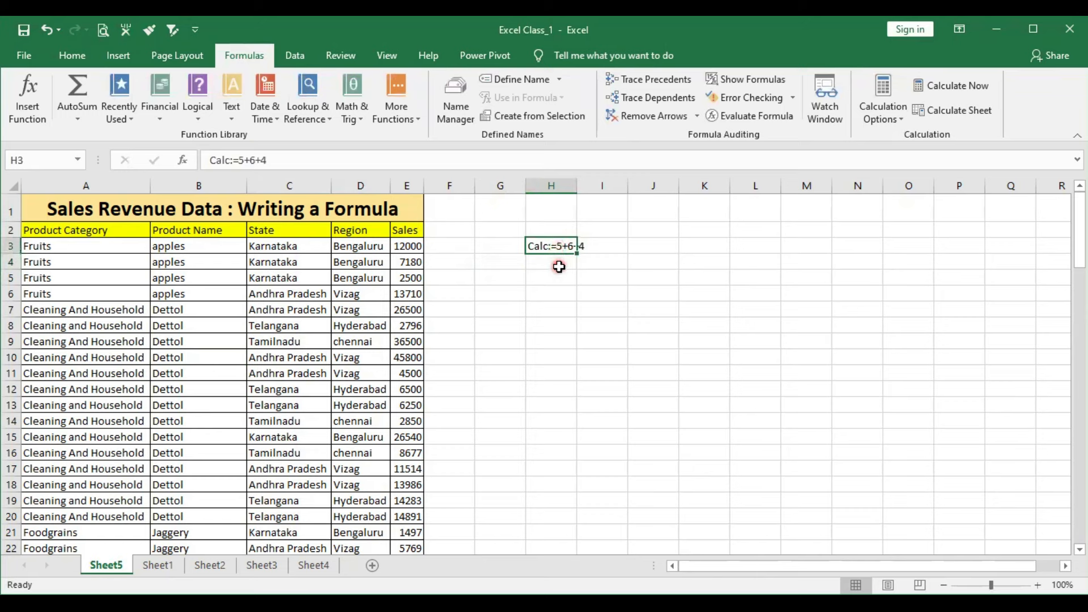
click(611, 216)
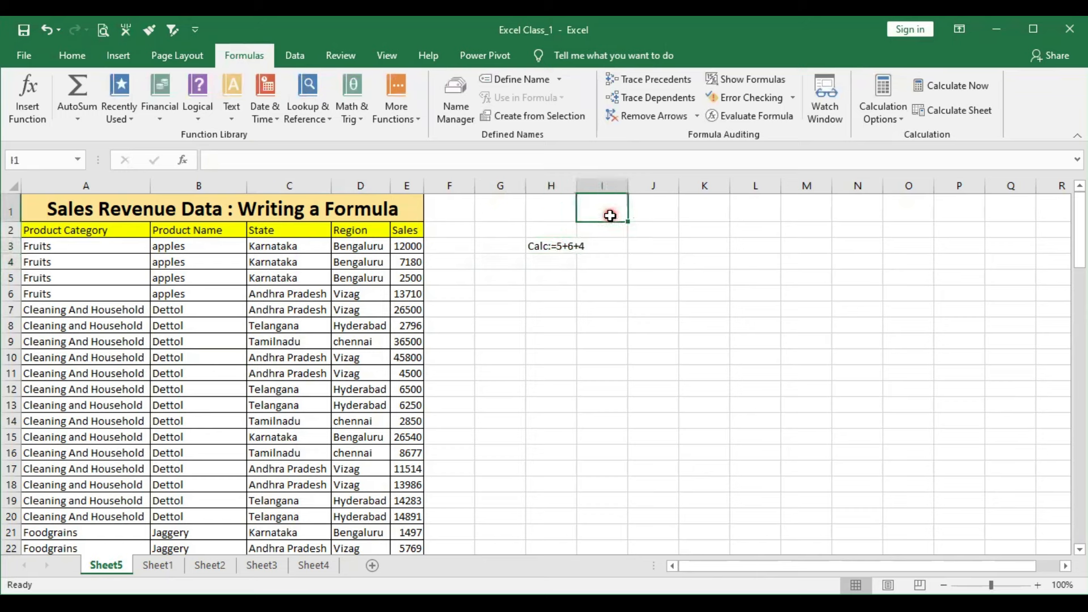
text(5+6+4)
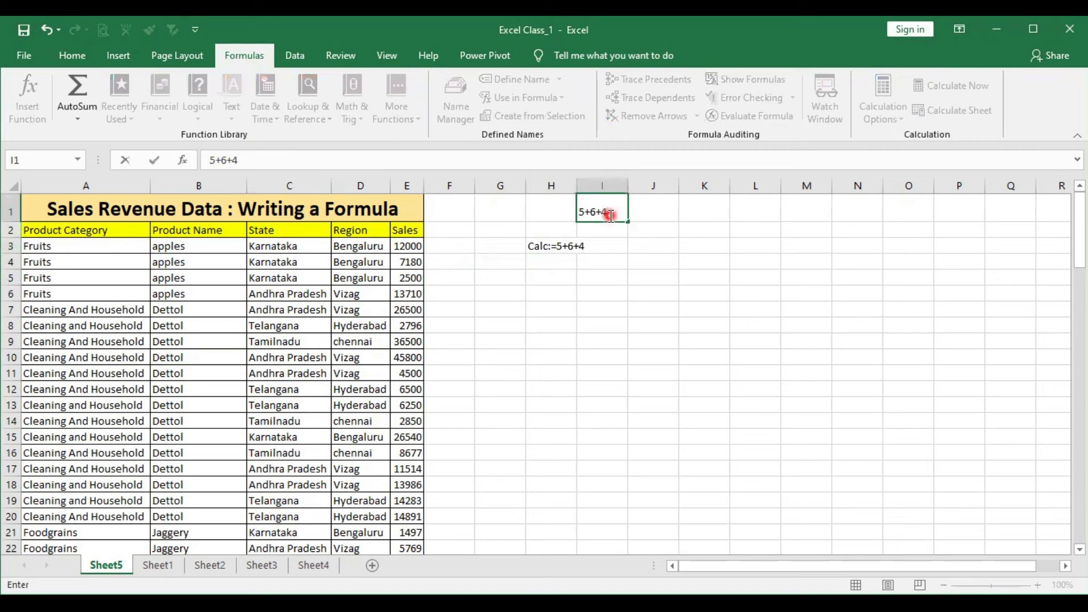
key(Return)
click(603, 293)
click(594, 210)
click(619, 257)
click(593, 209)
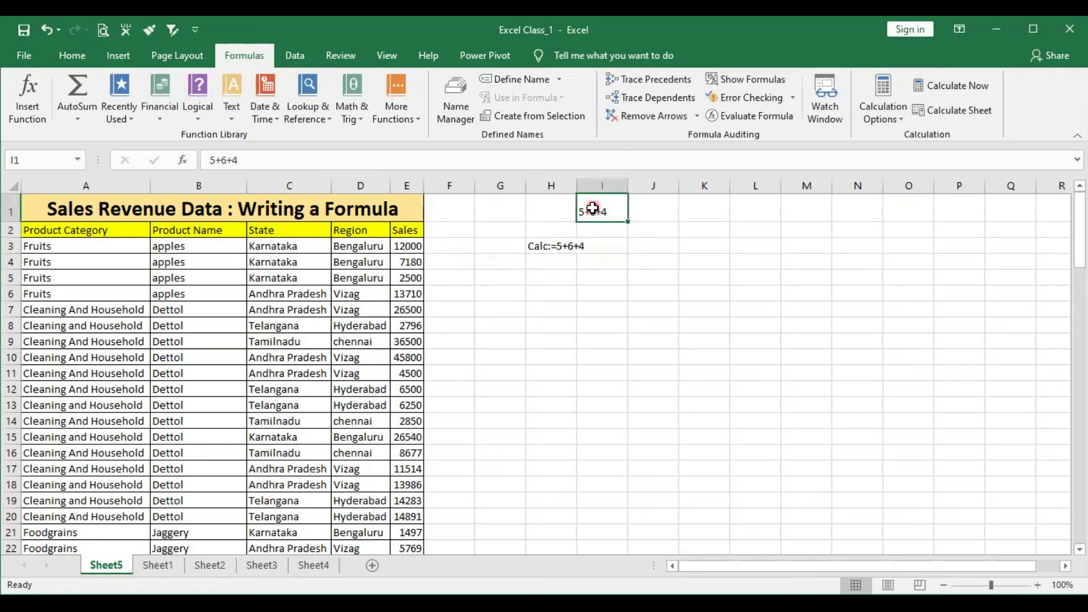
click(585, 296)
click(548, 255)
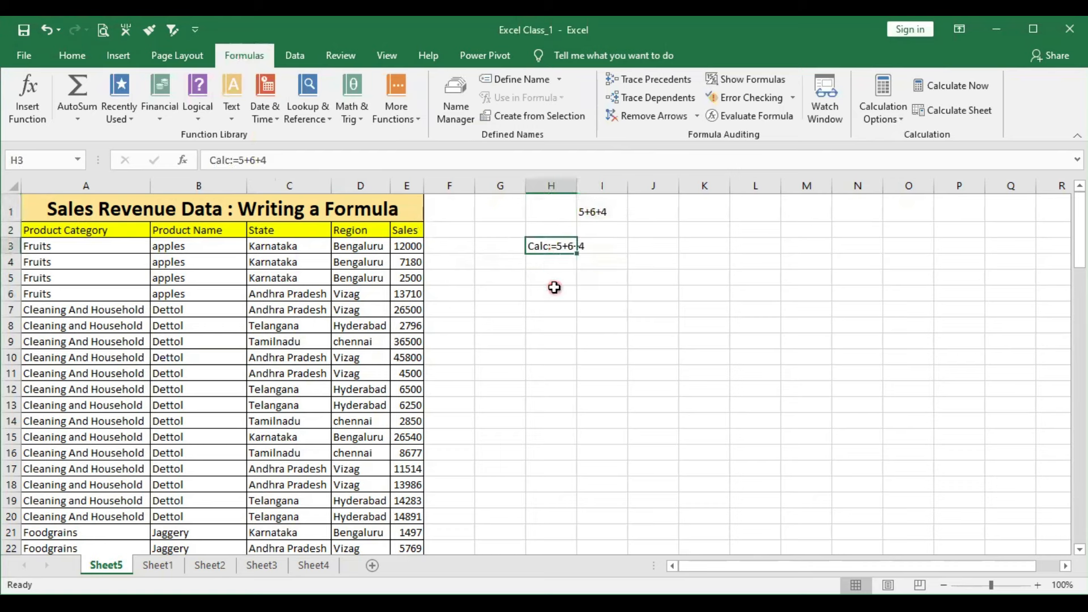
- Enter the formula =5+6+4 in cell H5 and reselect the cell to inspect its formula
click(558, 276)
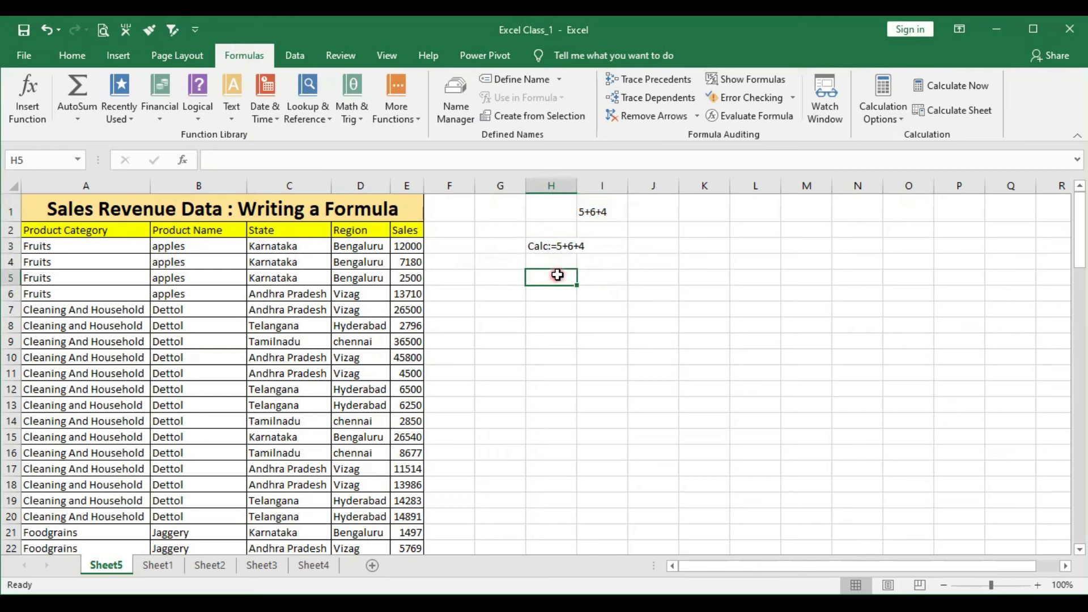
text(=5+)
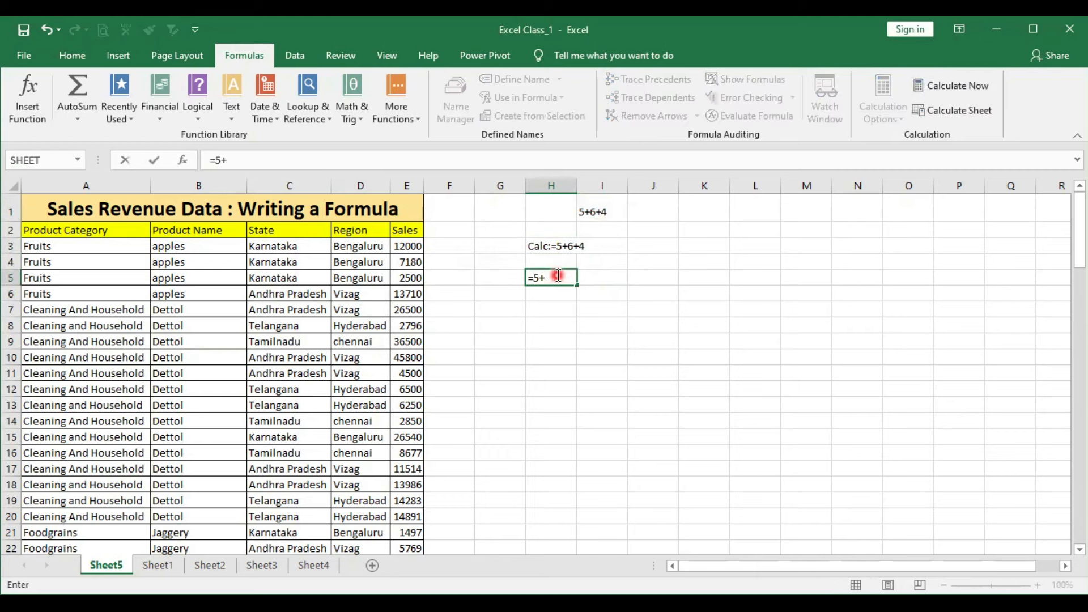
text(6+4)
key(Return)
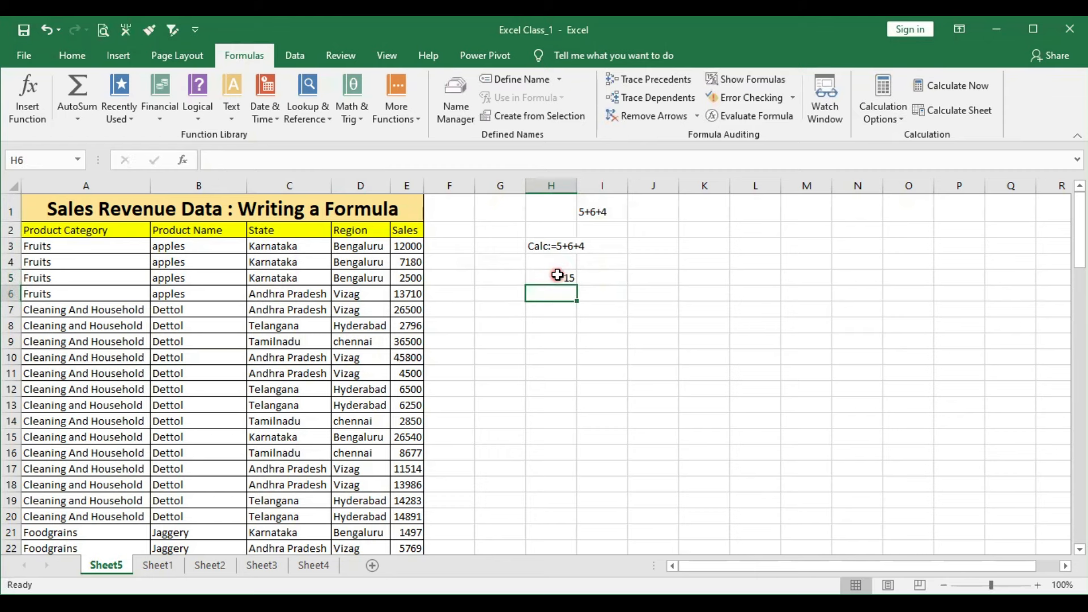
click(561, 359)
click(557, 275)
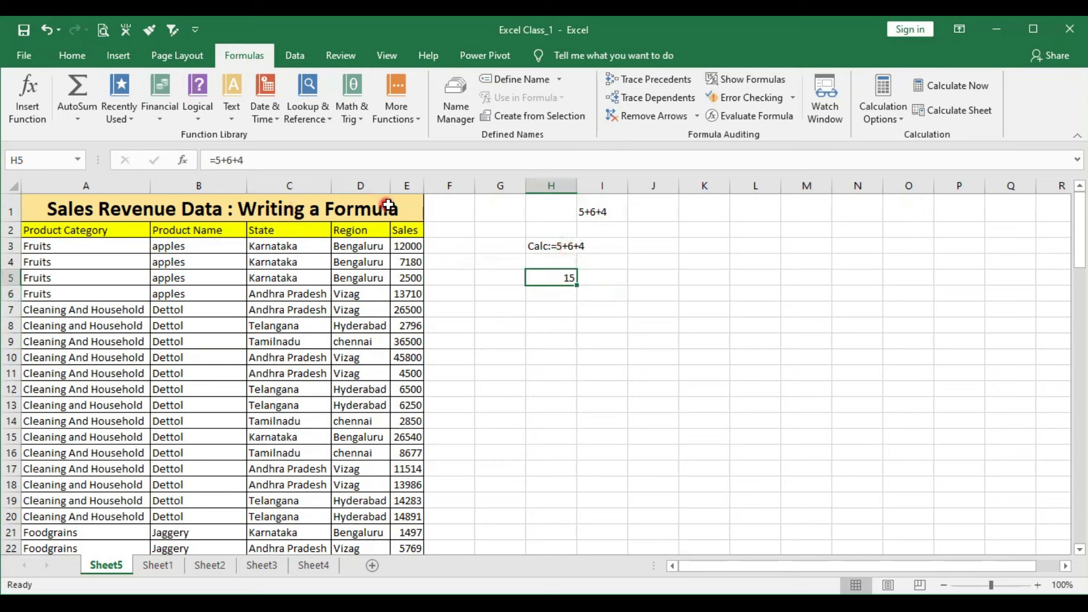
- Enter the heading Functions: in cell H7
click(559, 310)
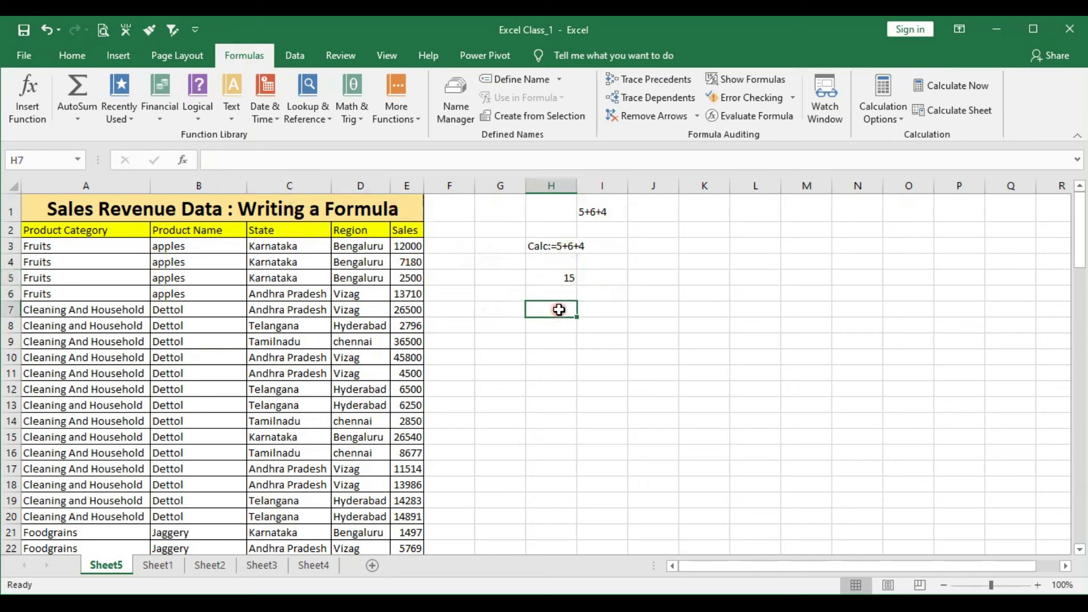
text(Functions)
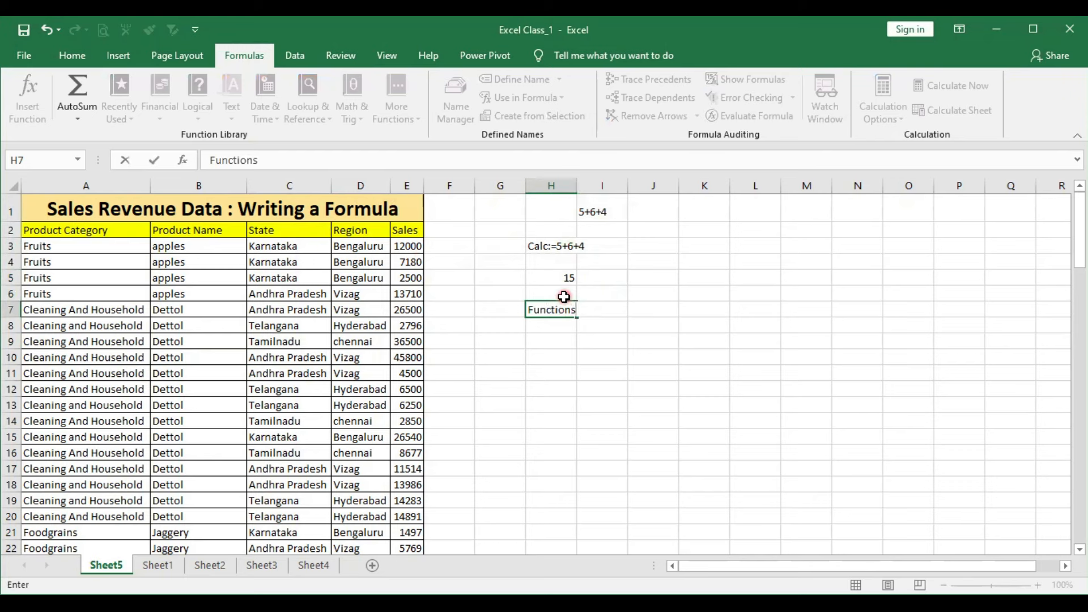
text(:)
key(Return)
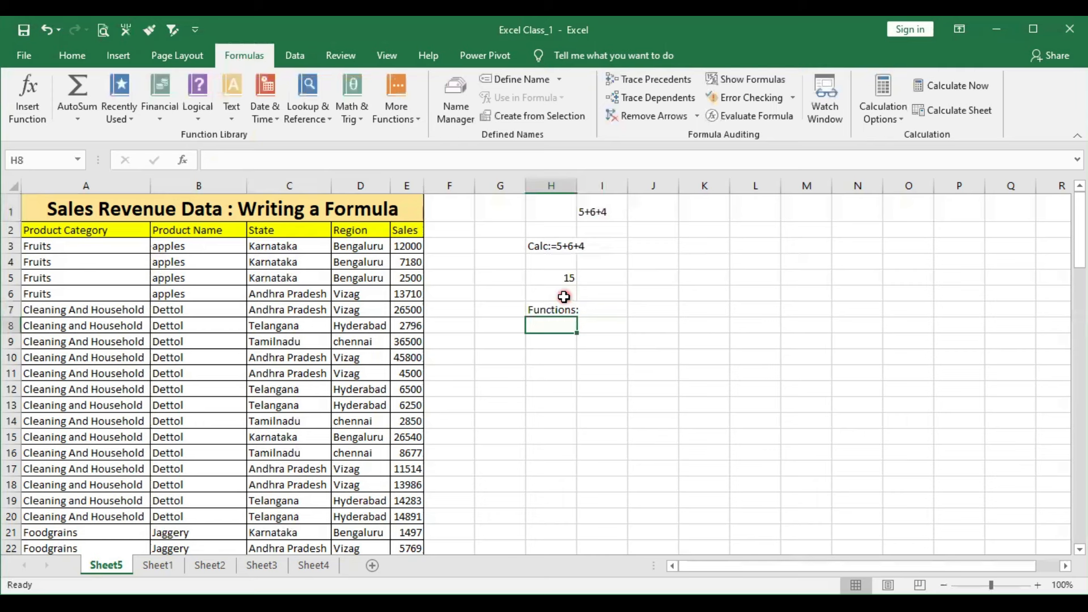
- Browse the Logical, Text and Date & Time function lists, then select the Sales cells E2:E20 for review
click(198, 116)
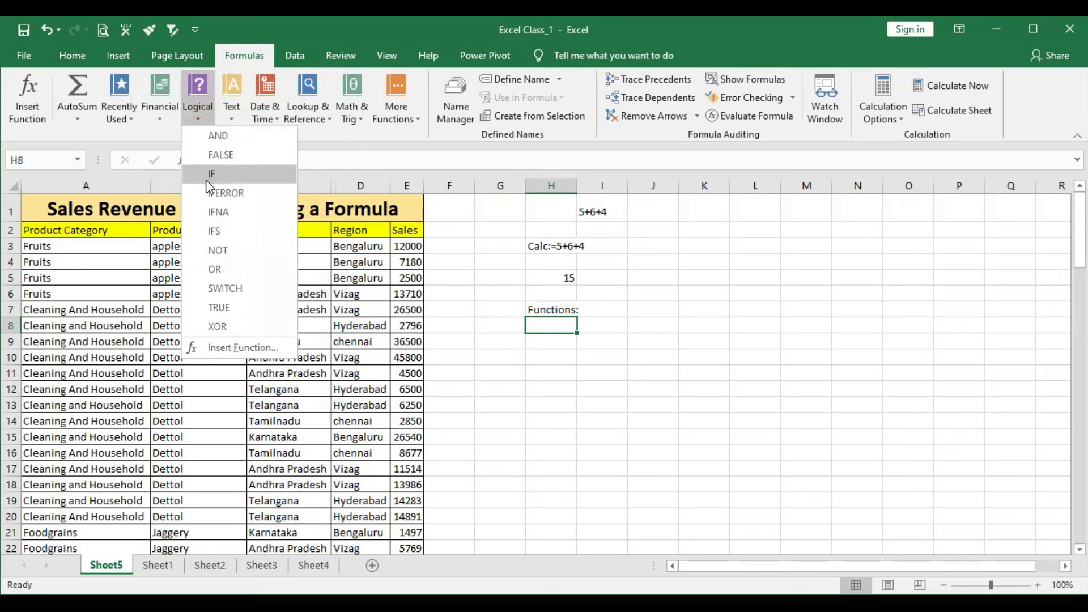
click(233, 113)
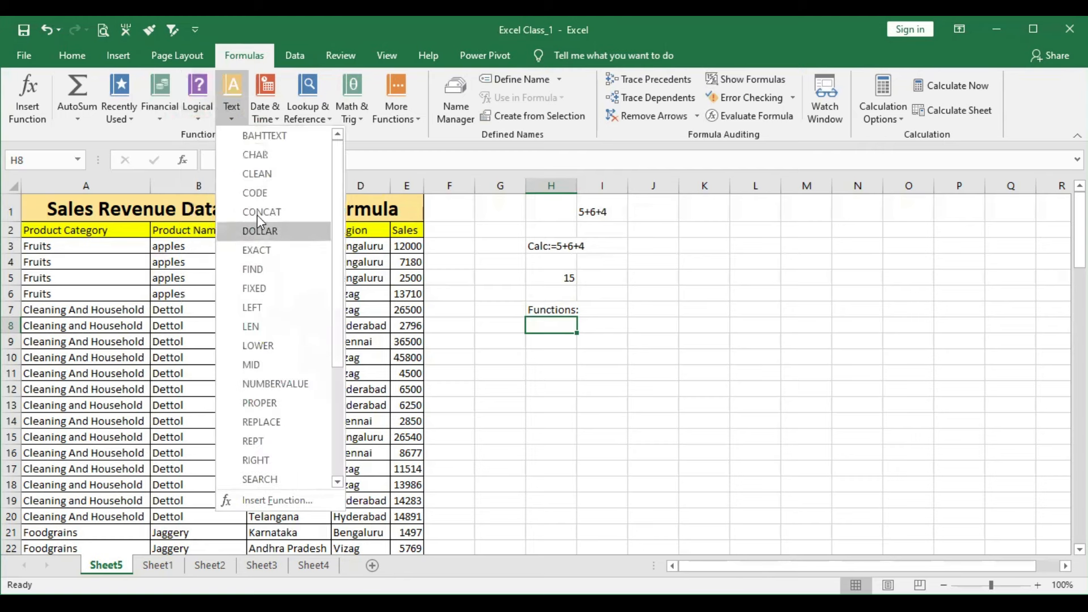
click(268, 113)
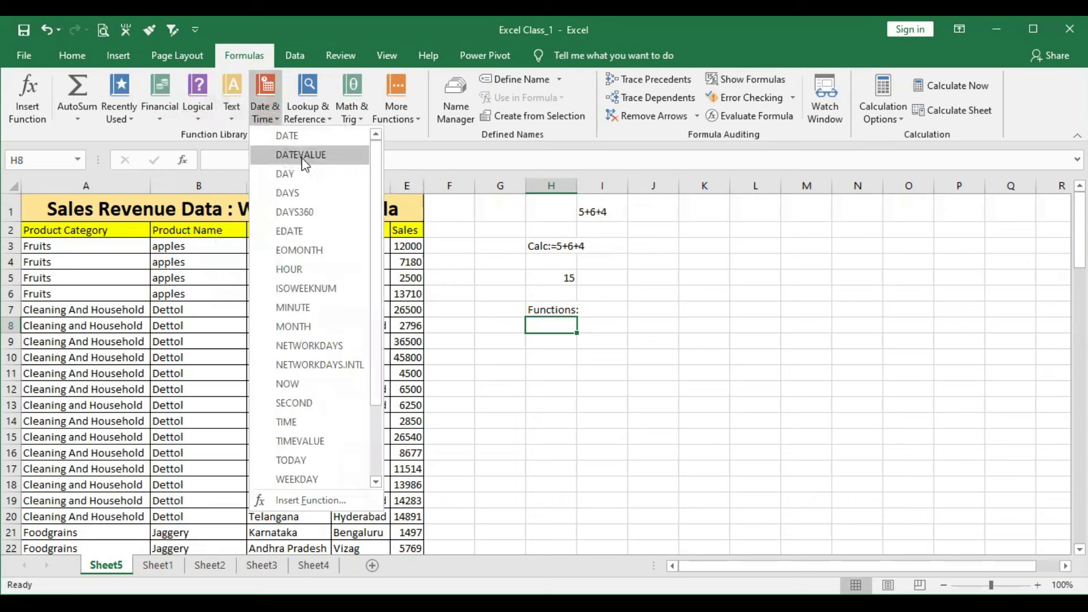
click(68, 331)
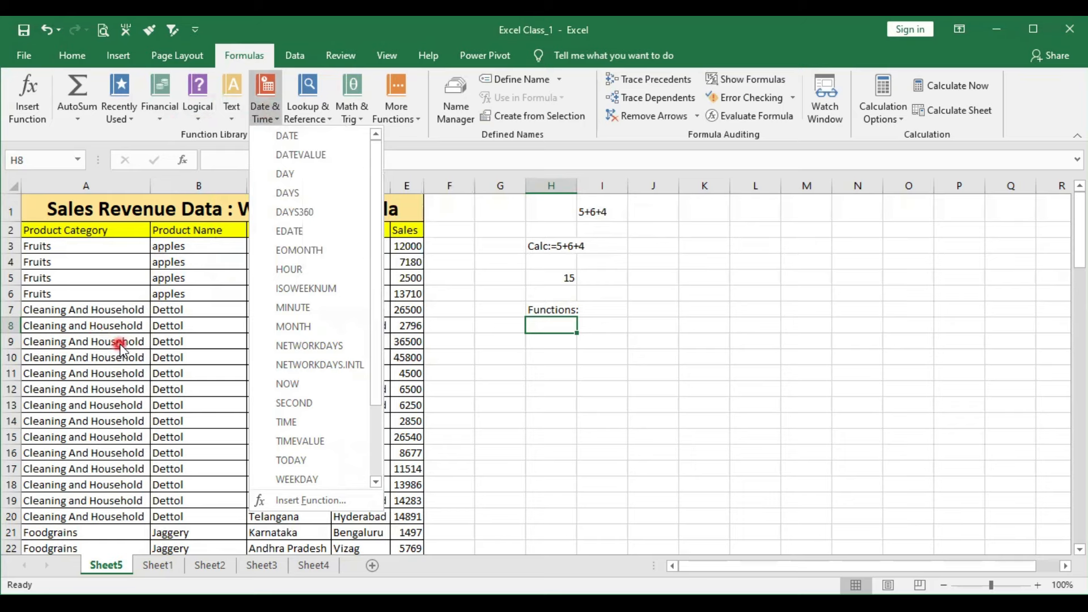
click(560, 251)
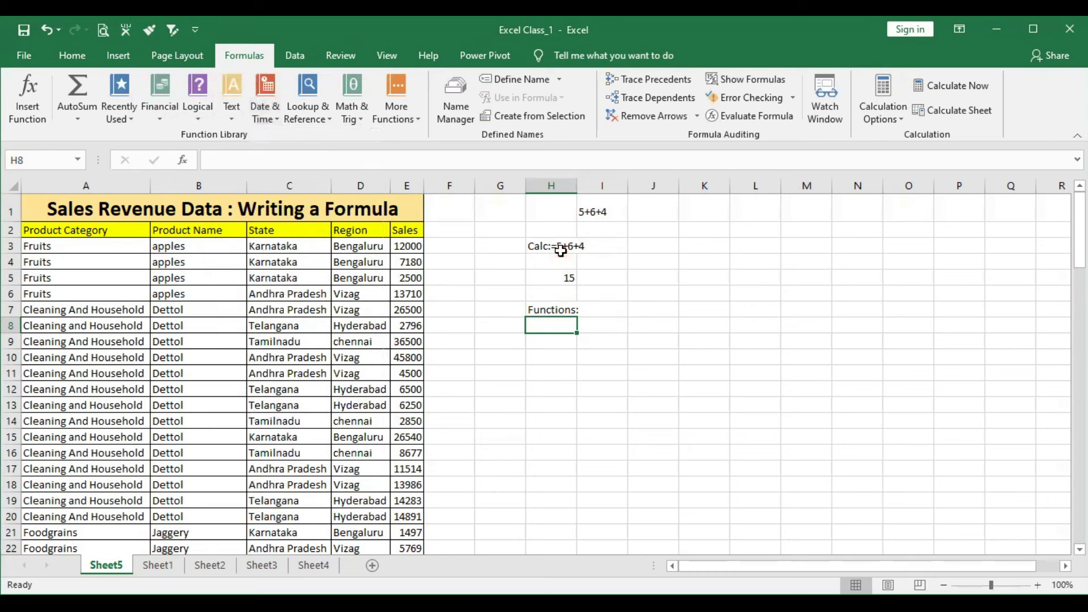
click(559, 255)
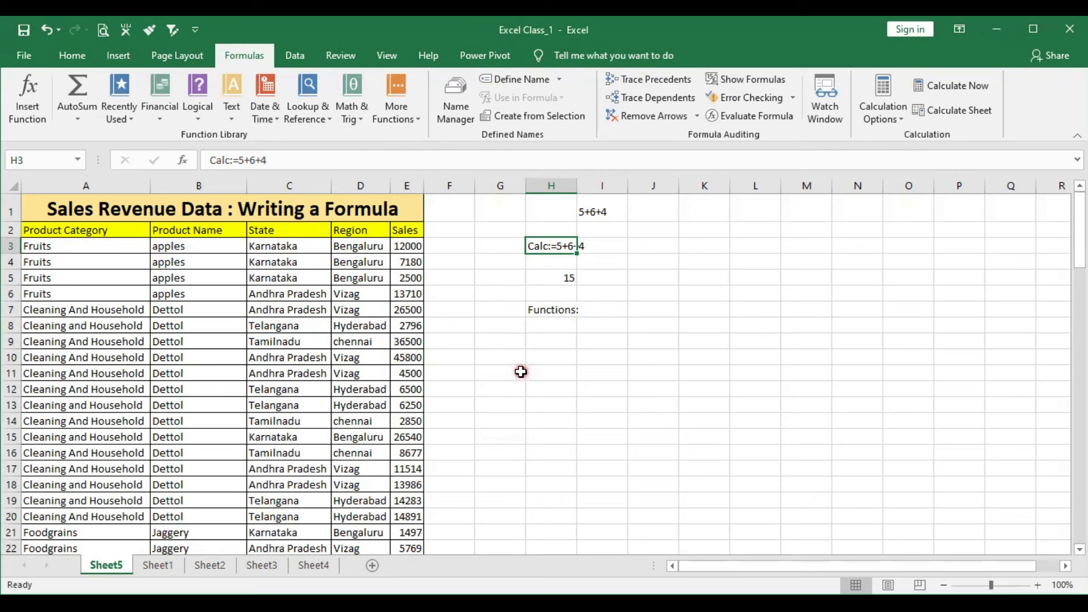
drag(403, 230, 403, 516)
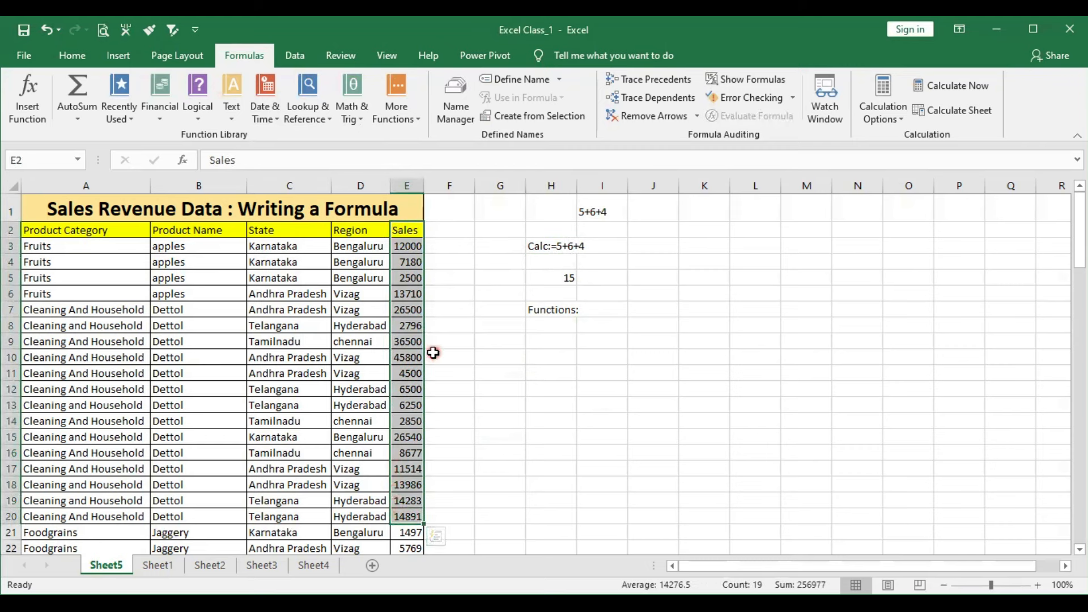
- Enter the labels Total, avg, count, min and max in cells H9 through H13
click(552, 342)
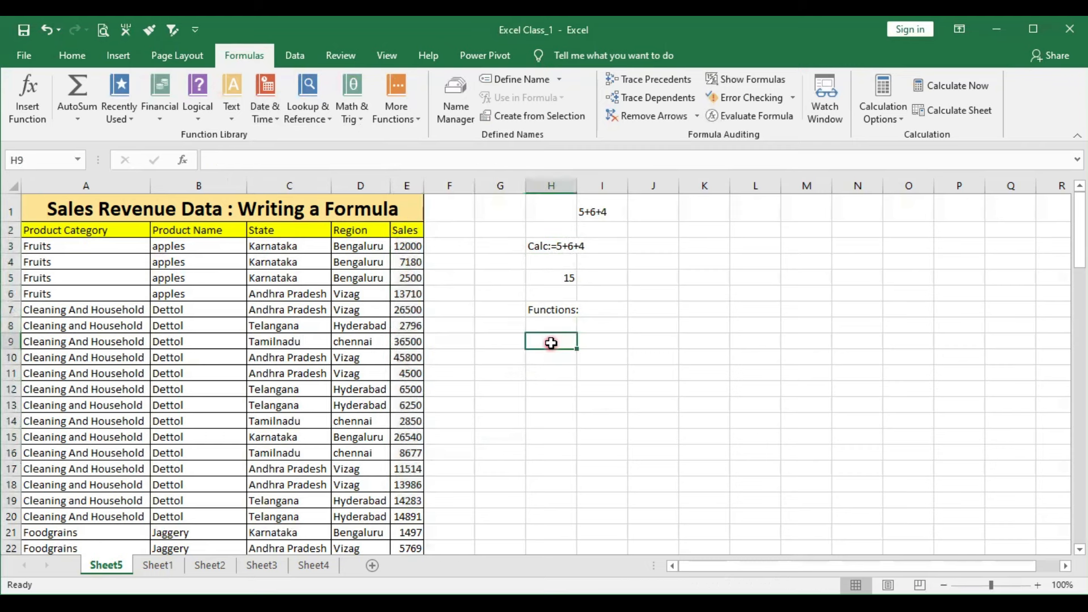
text(Total)
key(Return)
text(avg)
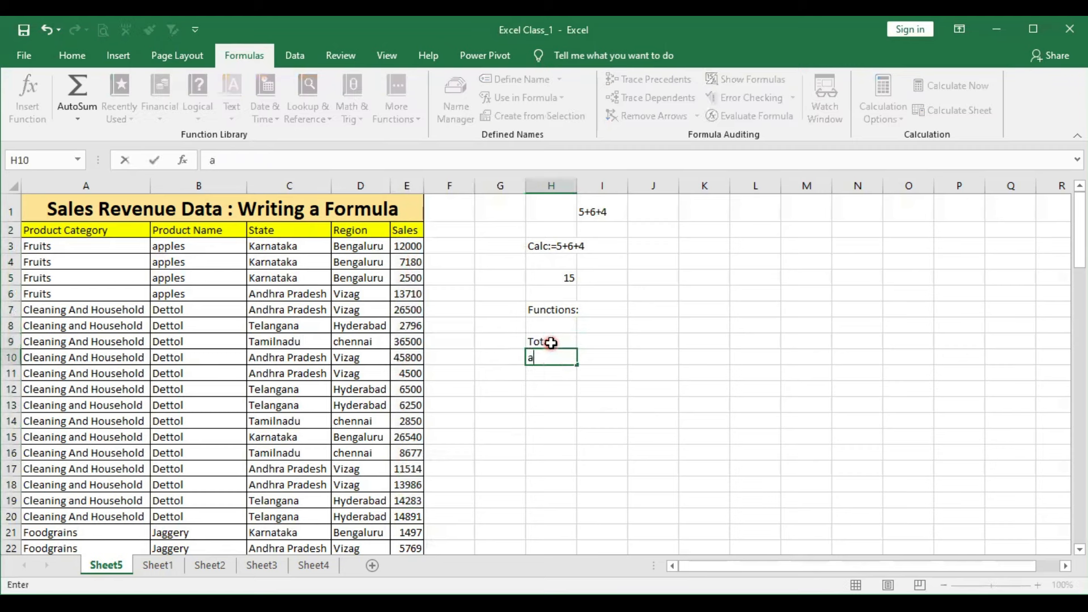
key(Return)
text(count)
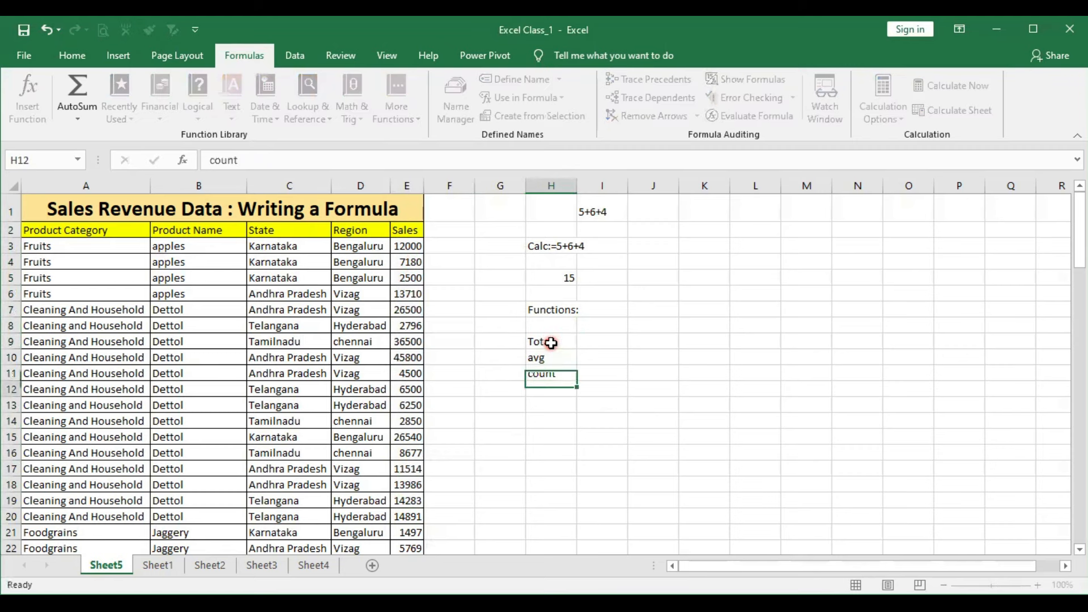
key(Return)
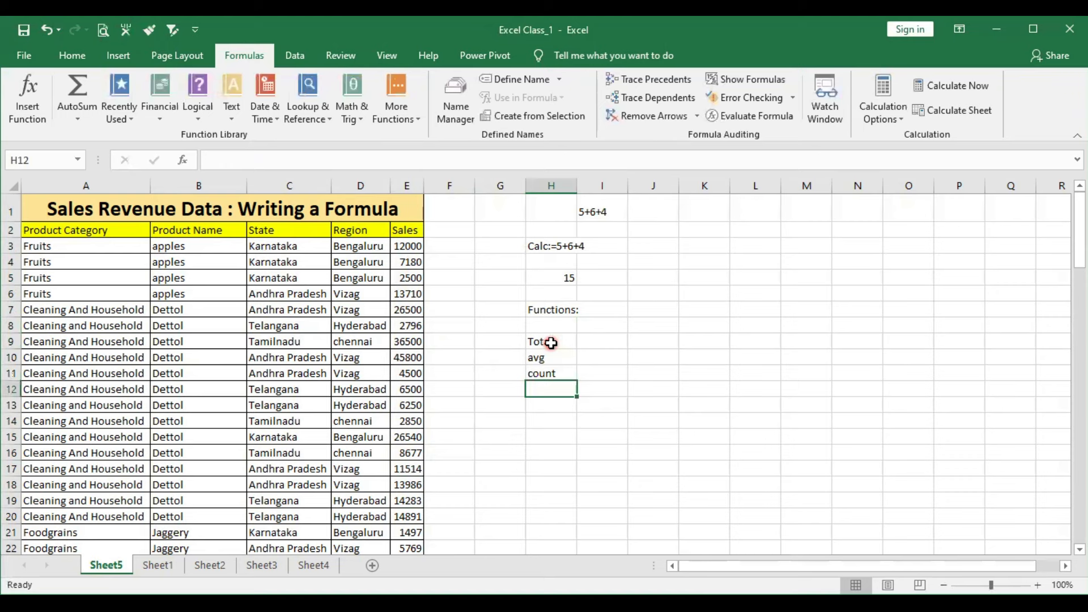
text(min)
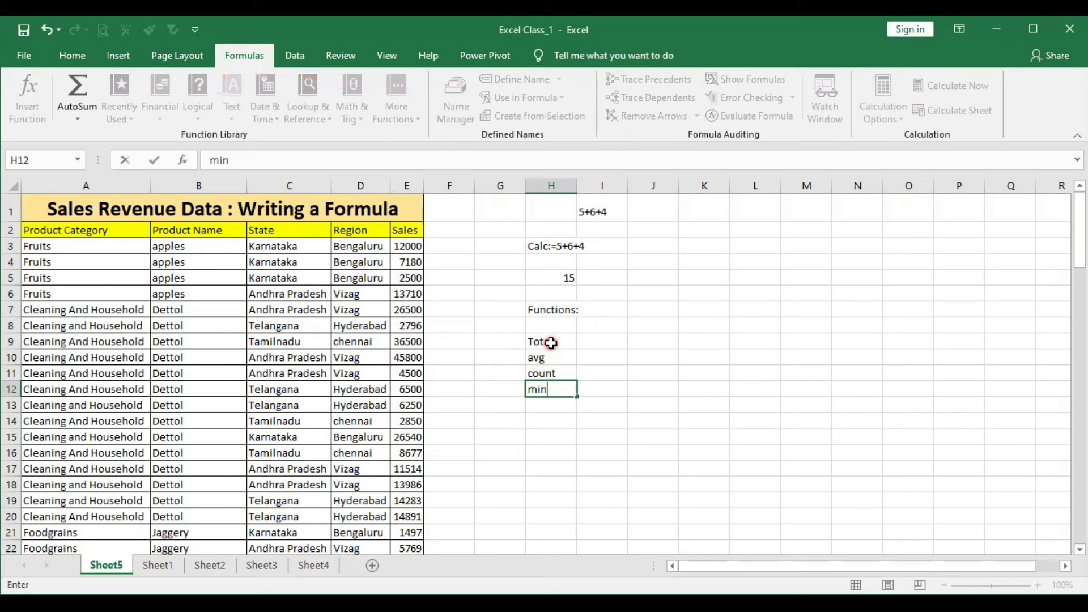
key(Return)
text(max)
key(Return)
click(555, 361)
click(555, 341)
- Enter the label add: in cell I8
click(612, 326)
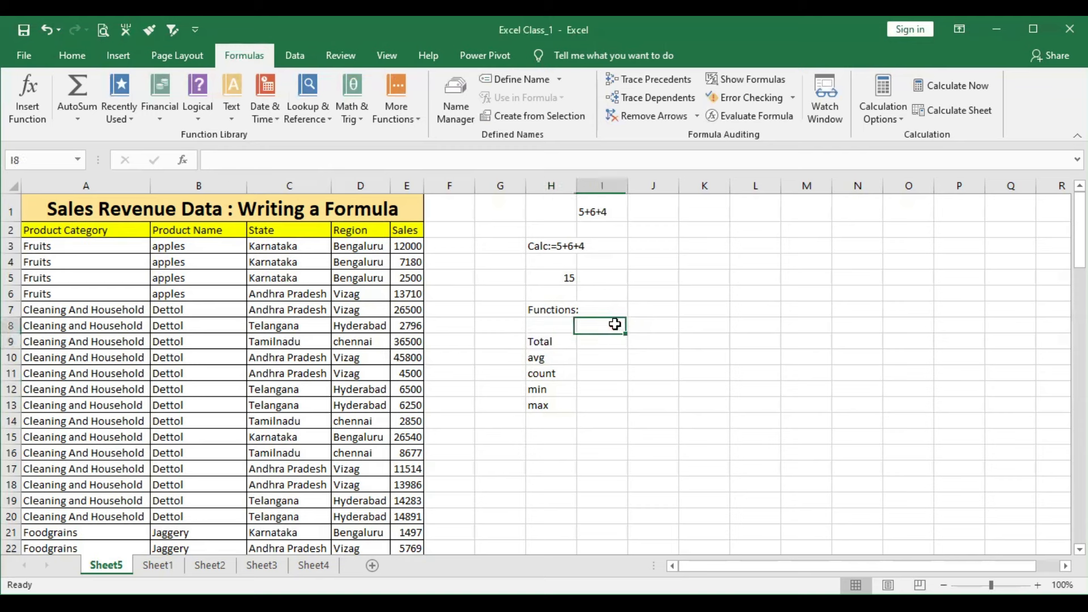
text(add:)
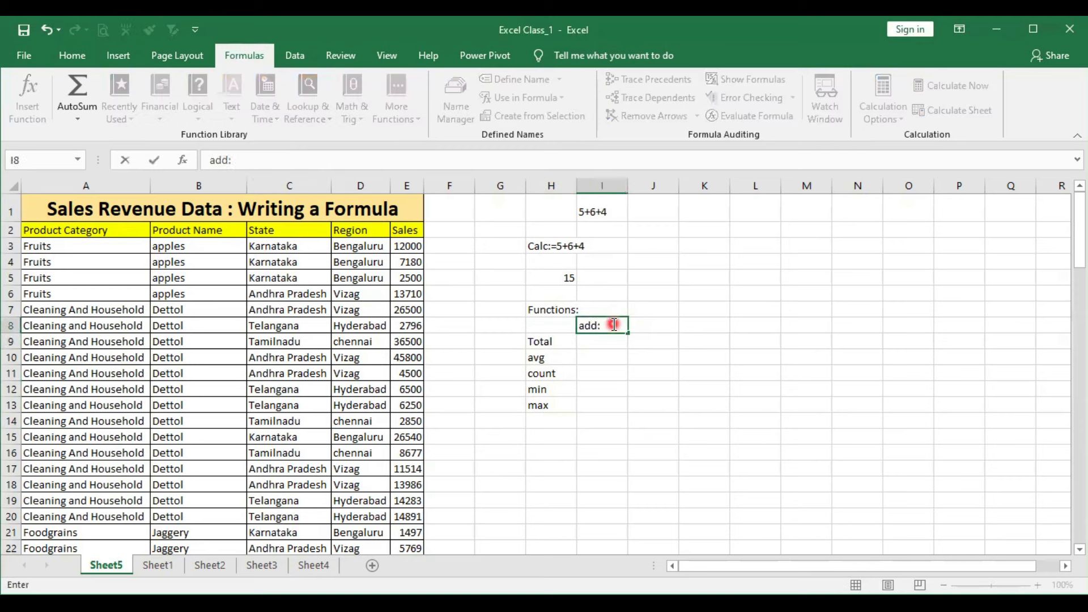
- Enter the formula =E3+E4+E5+E6 in cell J8 by referencing the first four Sales values, and review its cell references
click(666, 325)
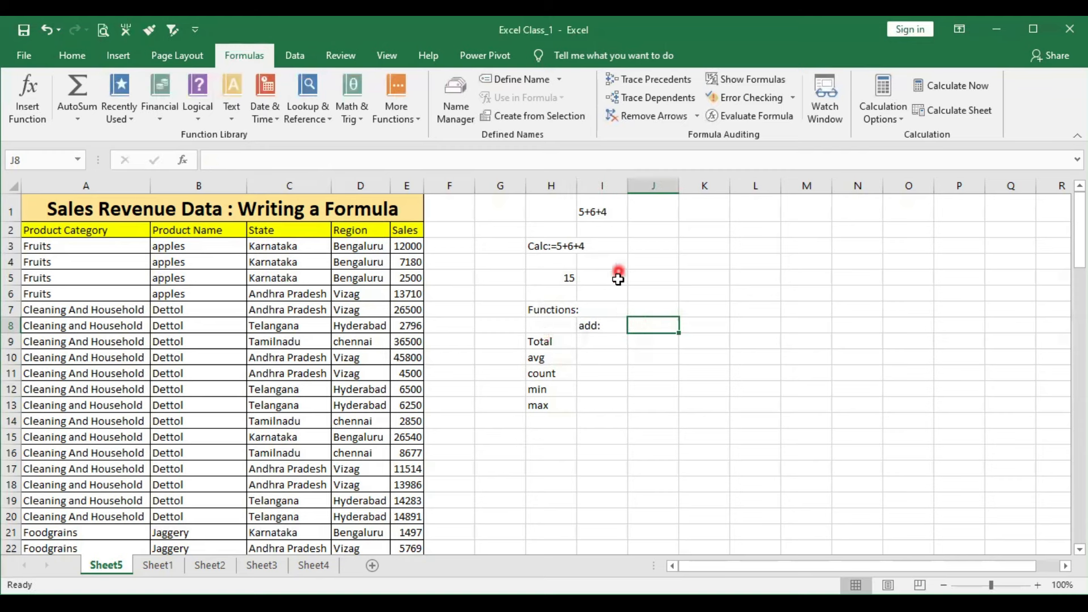
text(=)
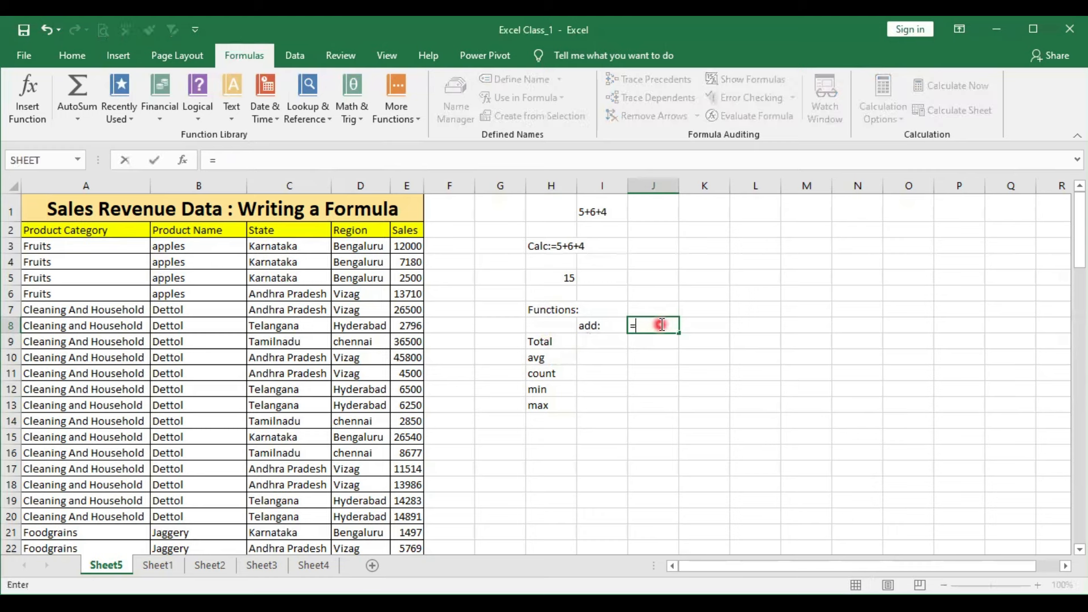
click(405, 249)
text(+)
click(409, 262)
text(+)
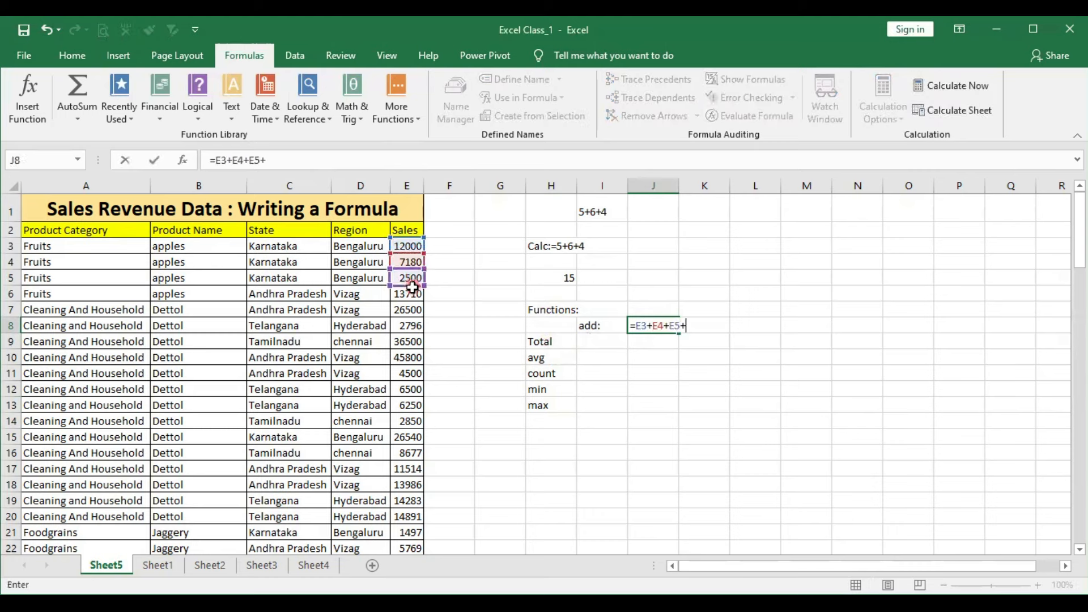
click(409, 294)
key(Return)
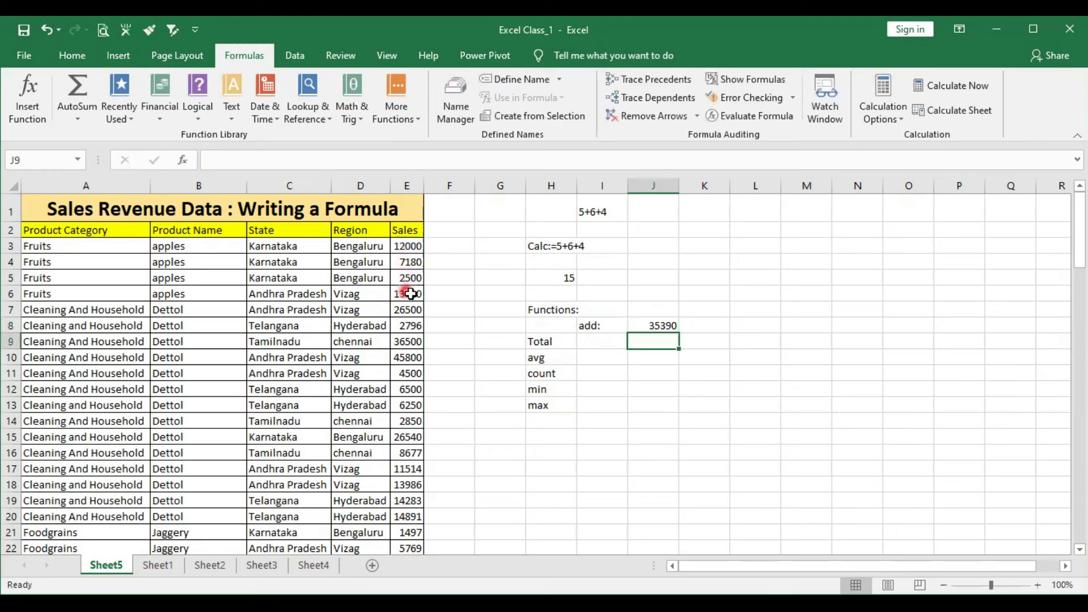
double_click(668, 326)
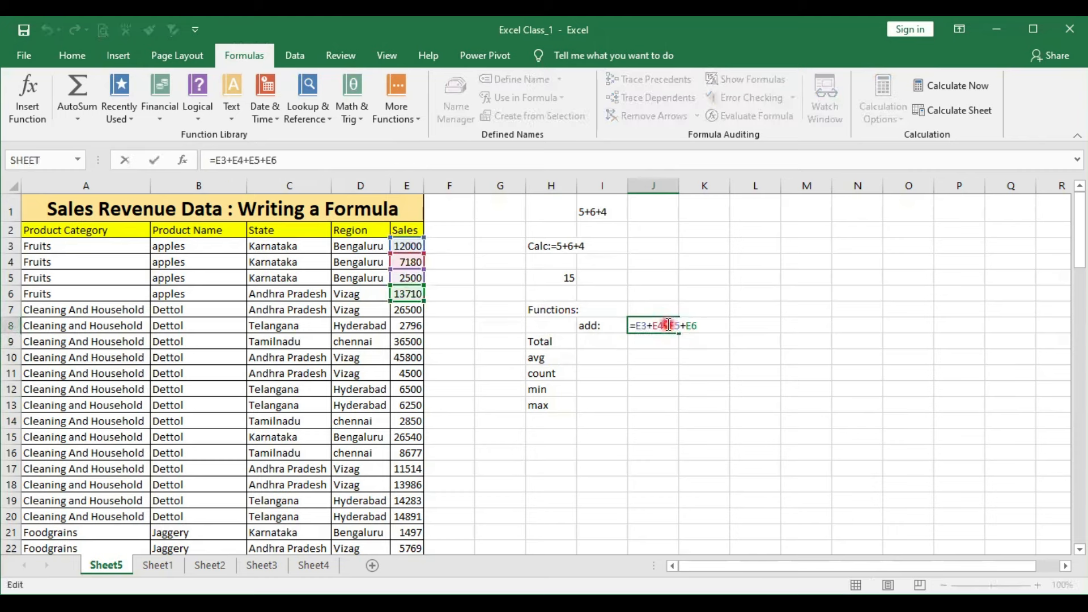
key(Escape)
- Enter the formula =100+200+300+400 in cell J7 and compare it with the cell-reference formula in J8
click(642, 311)
text(=100+200+300+400)
key(Return)
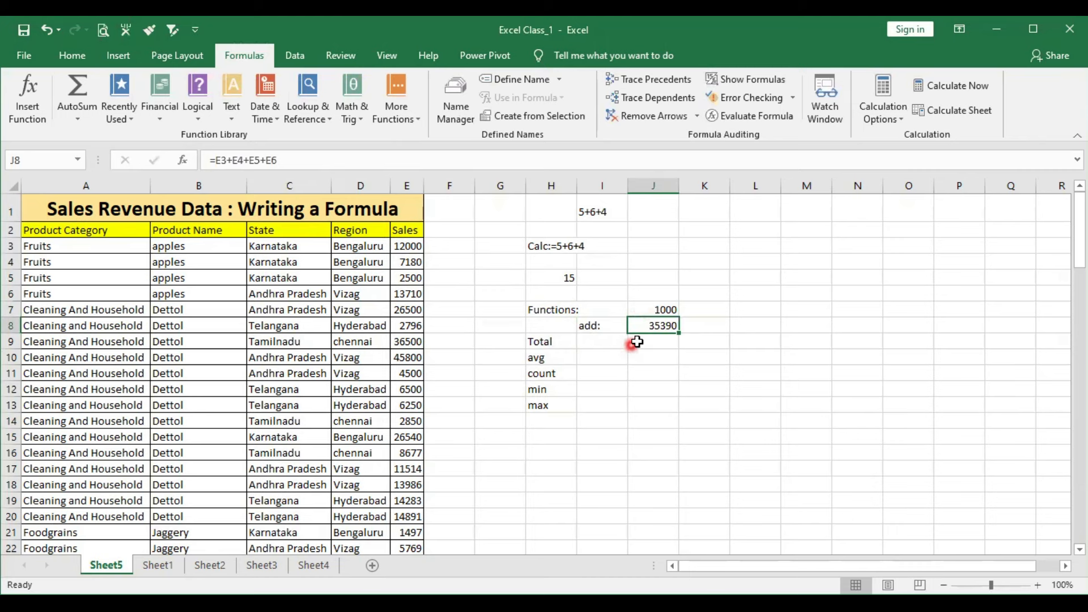
double_click(664, 325)
key(ctrl+Return)
- Enter the label sum in cell I9, beside Total
click(547, 342)
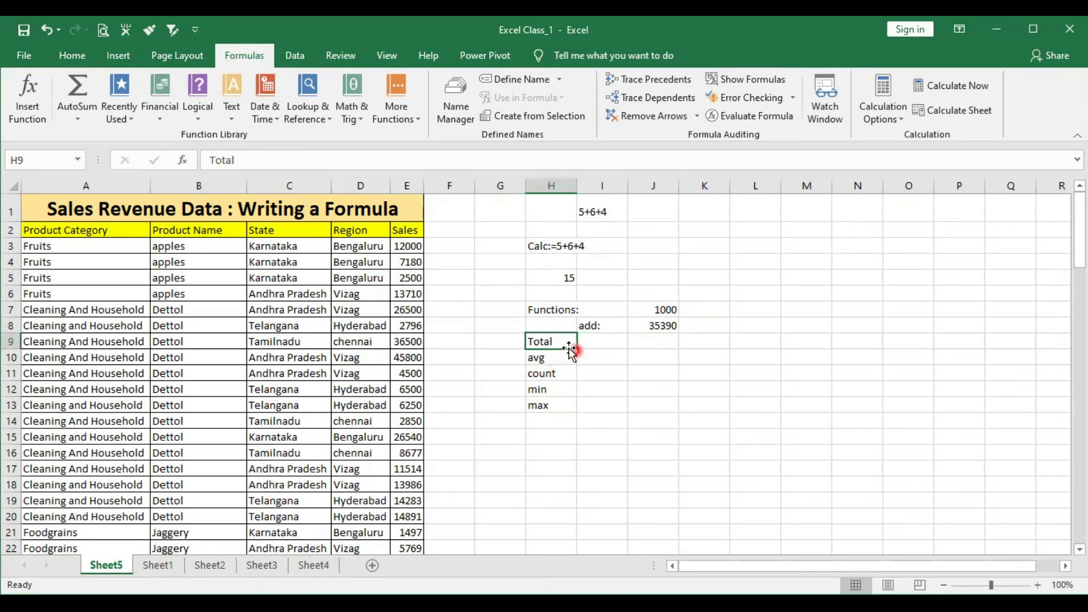
click(602, 343)
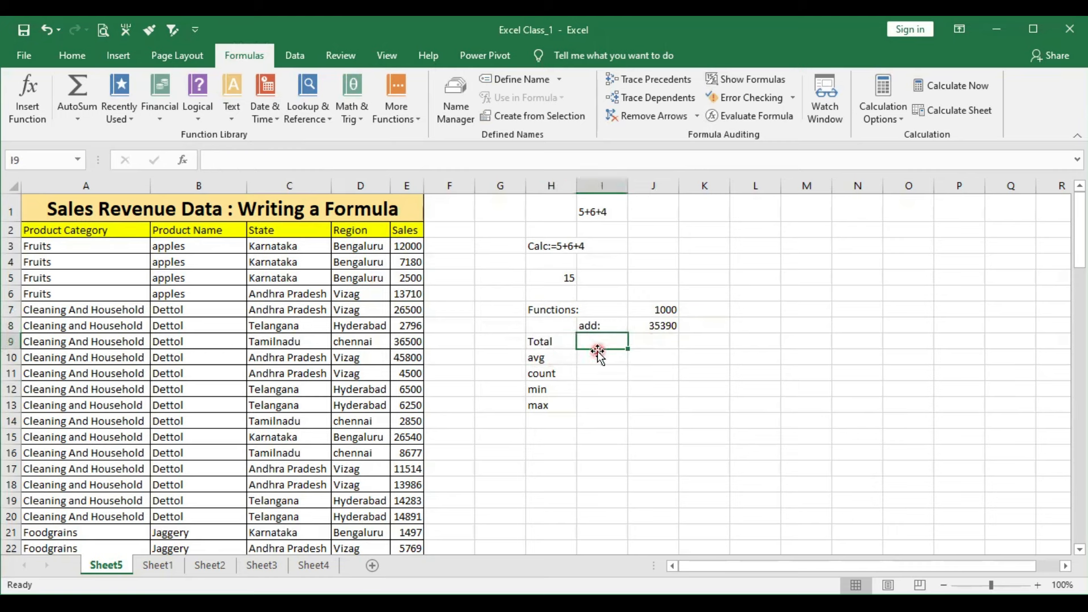
text(sum)
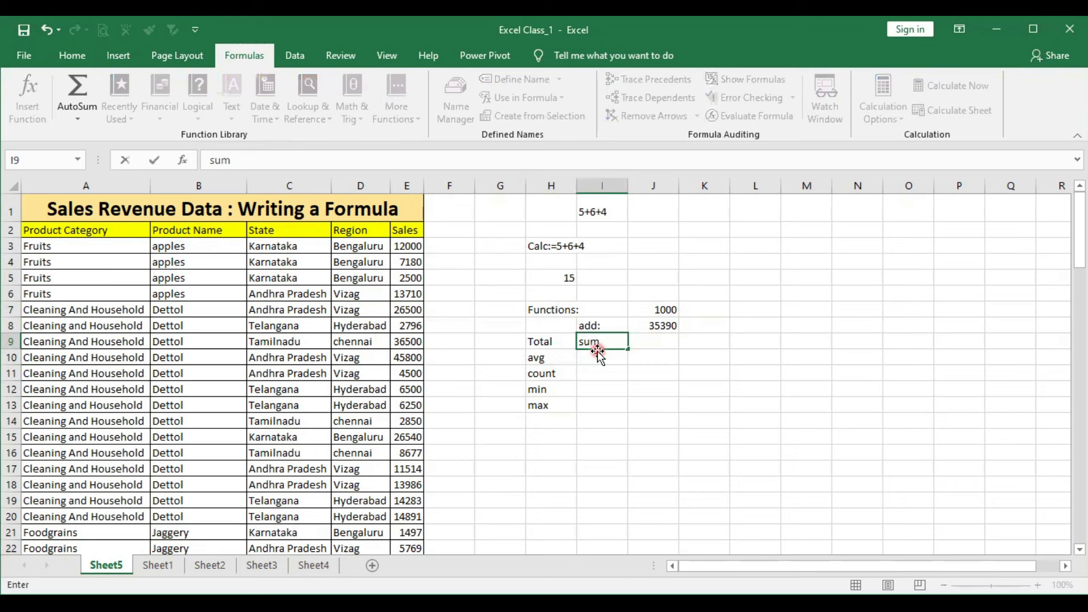
click(599, 354)
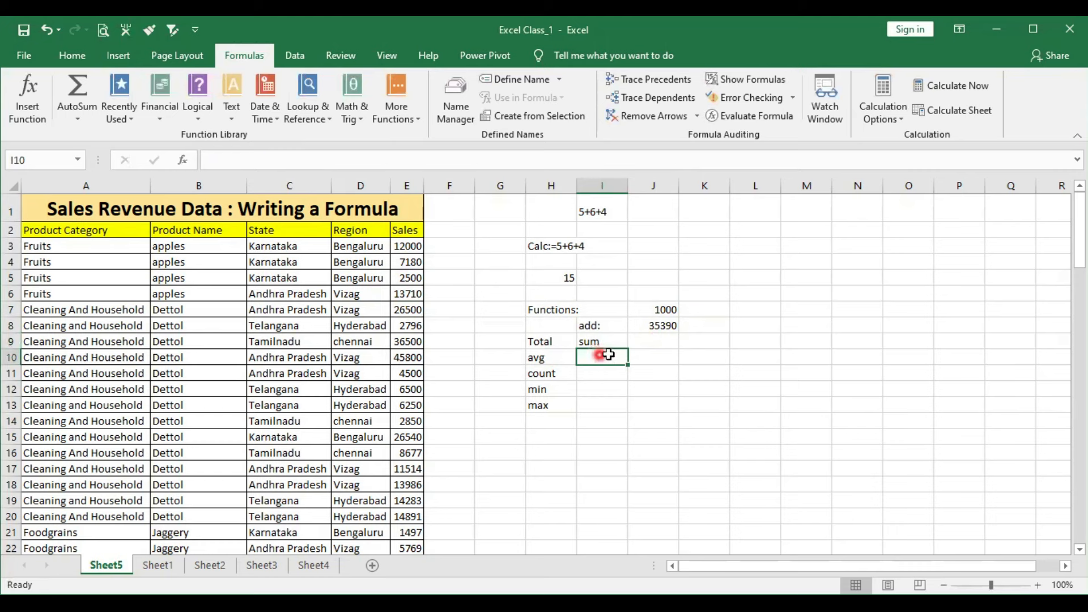
- Total all Sales values in cell J9 with the formula =SUM(E3:E101), choosing SUM from the function suggestions
click(640, 343)
text(=)
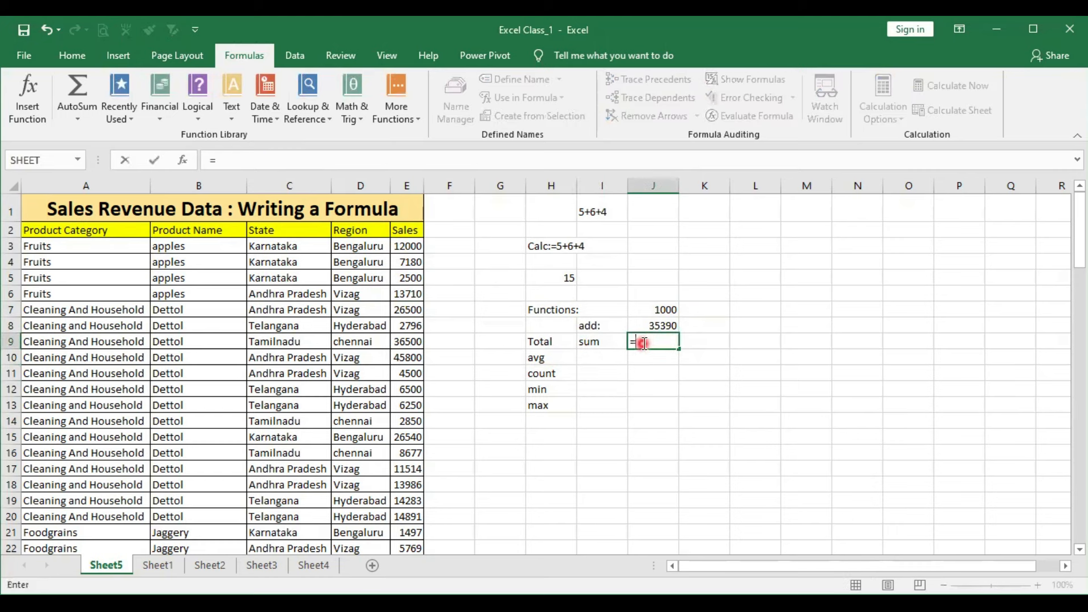
text(sum)
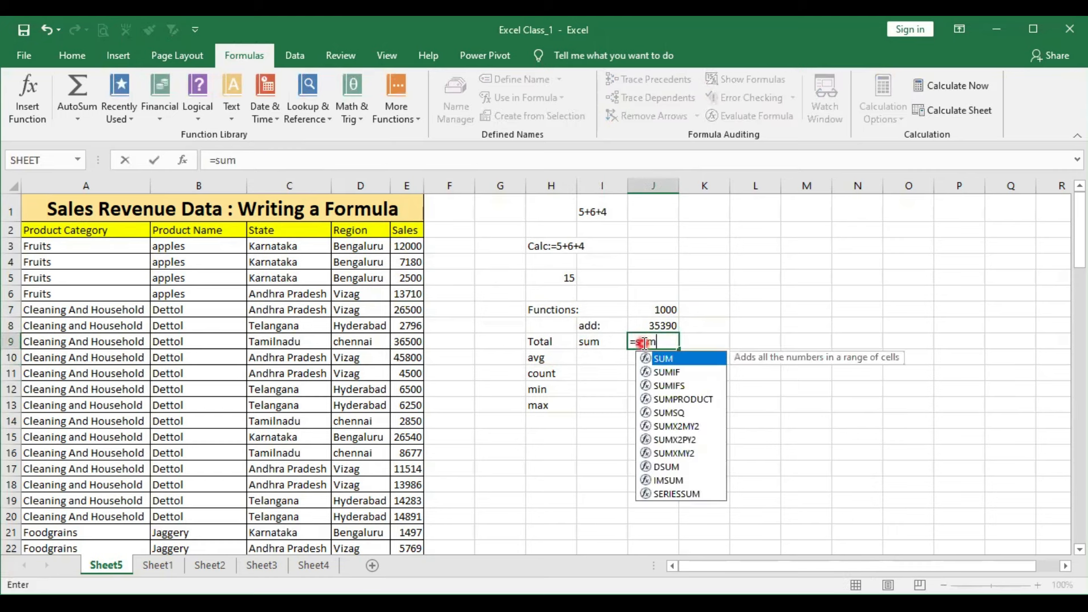
double_click(680, 359)
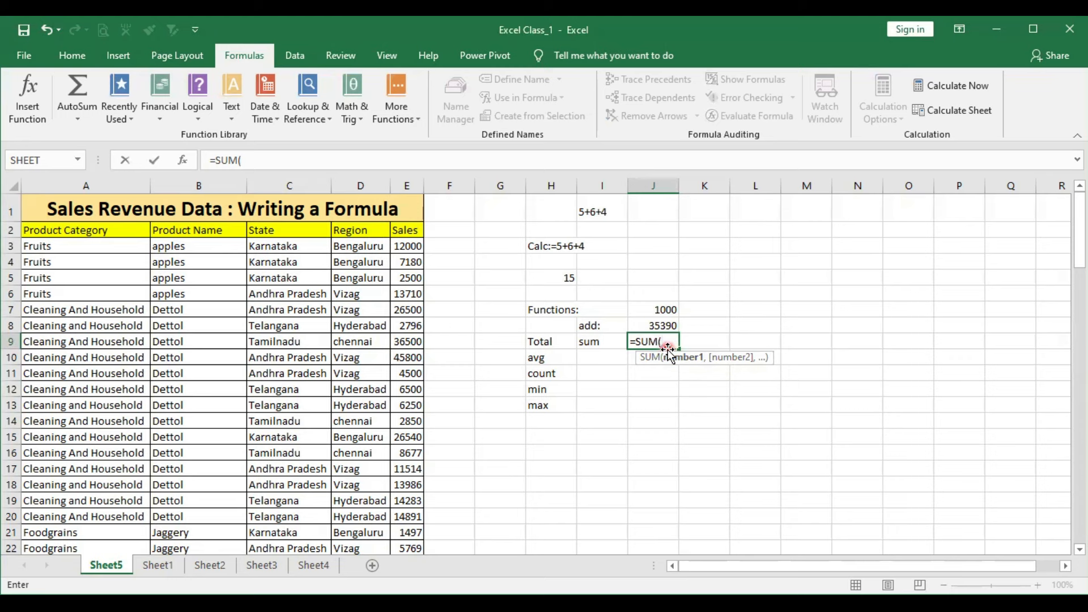
key(BackSpace)
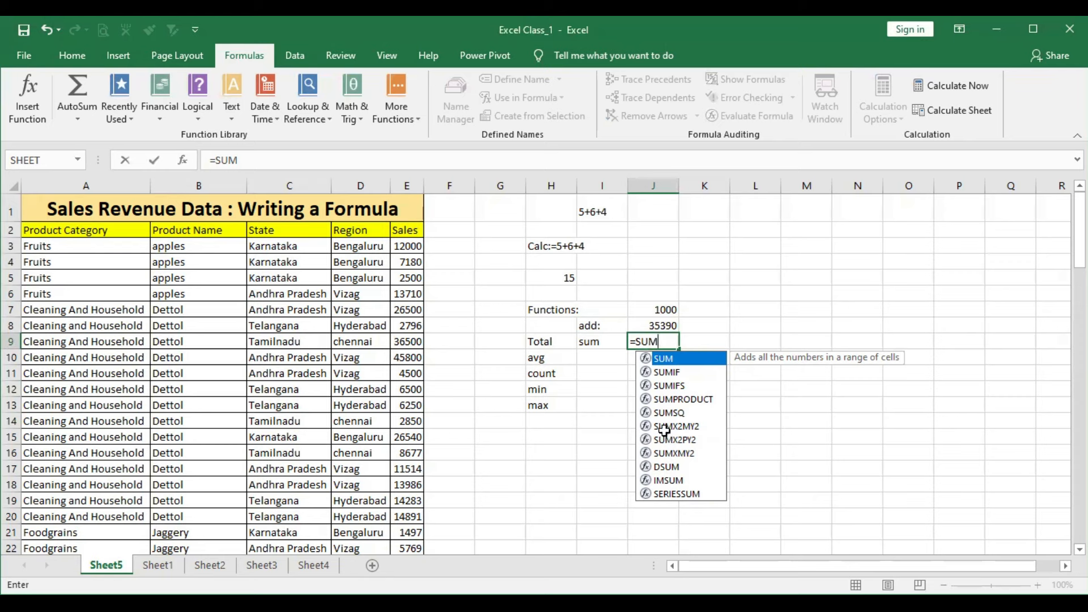
key(Tab)
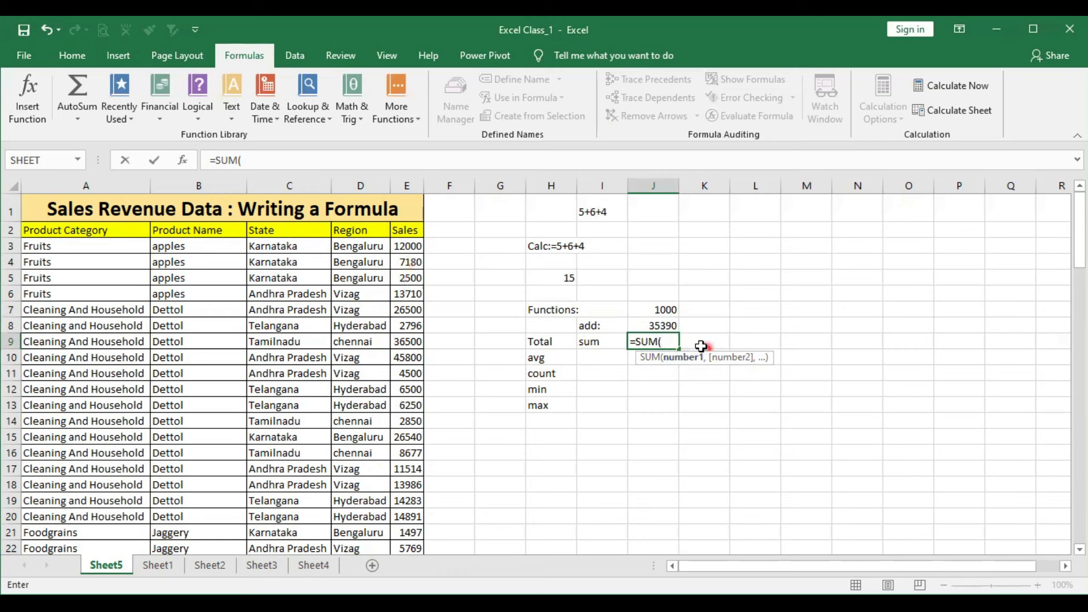
click(412, 247)
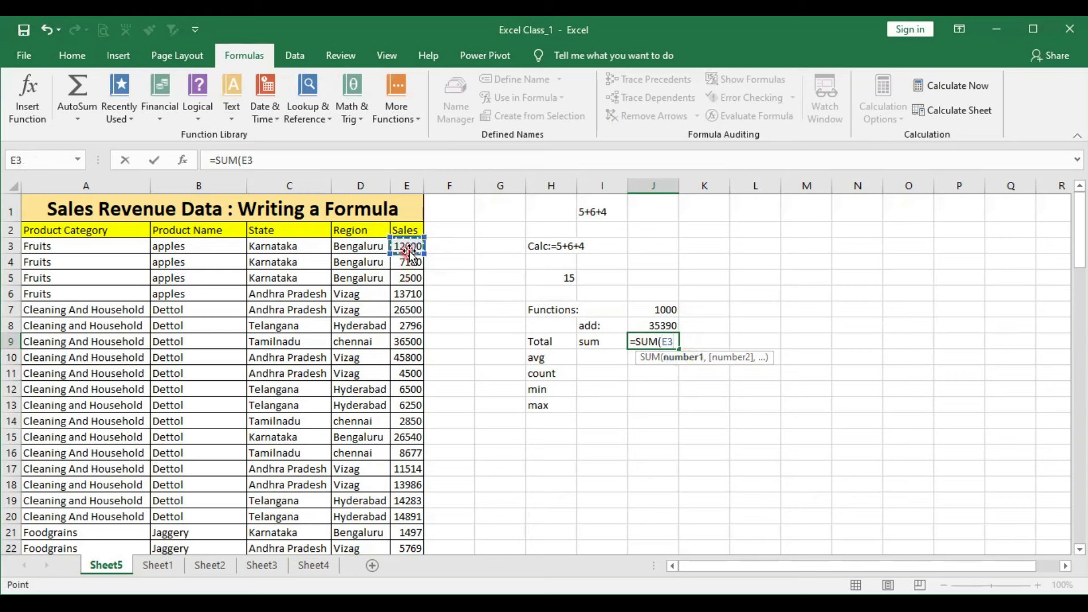
click(409, 247)
drag(409, 247, 422, 306)
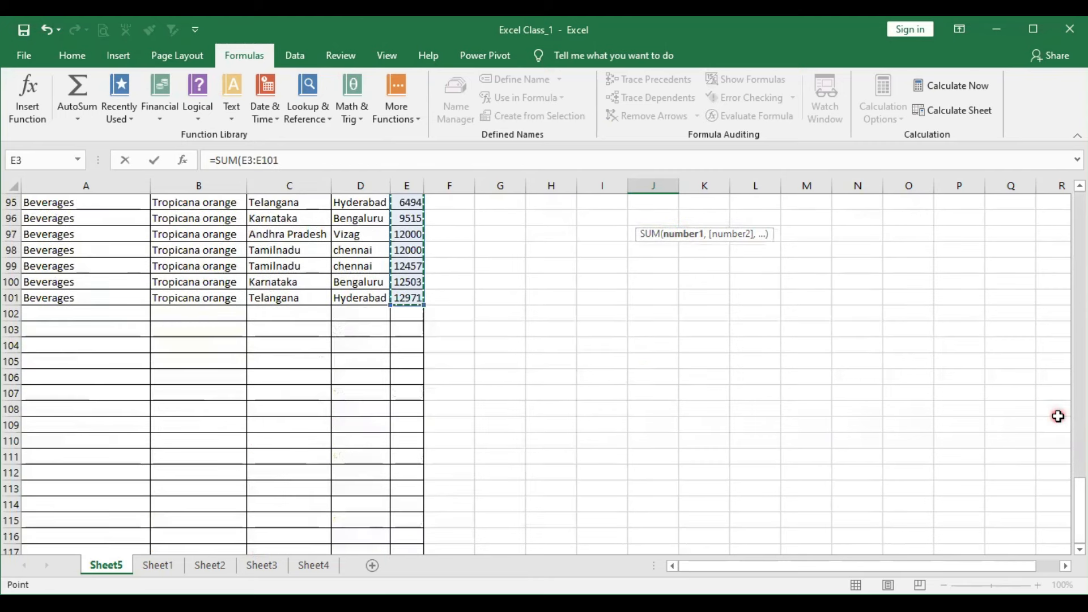
key(Return)
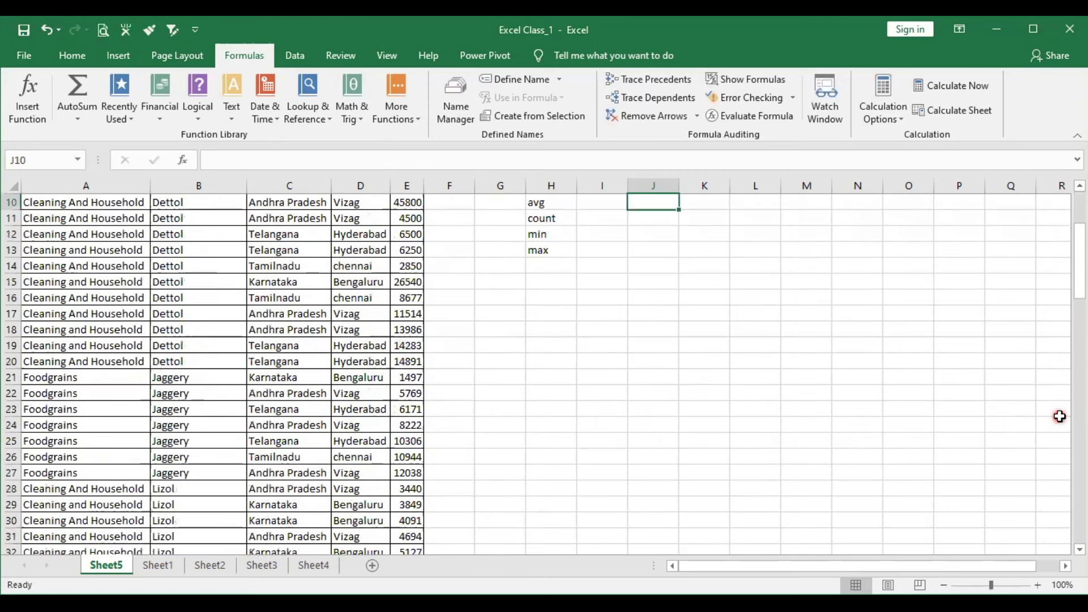
- Inspect the SUM formula in cell J9 and highlight its range argument E3:E101
click(652, 342)
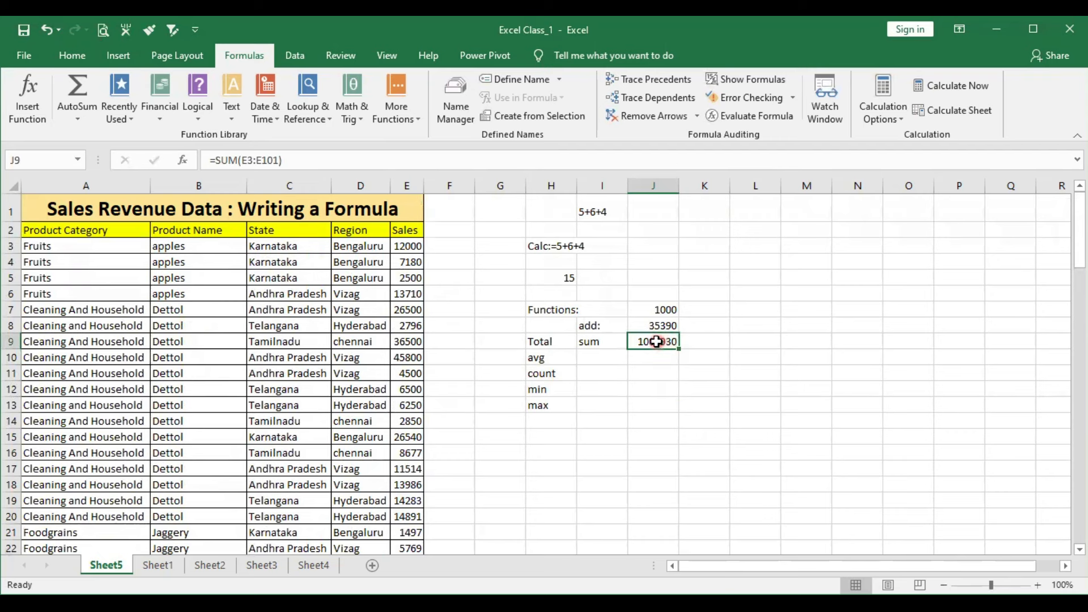
double_click(657, 341)
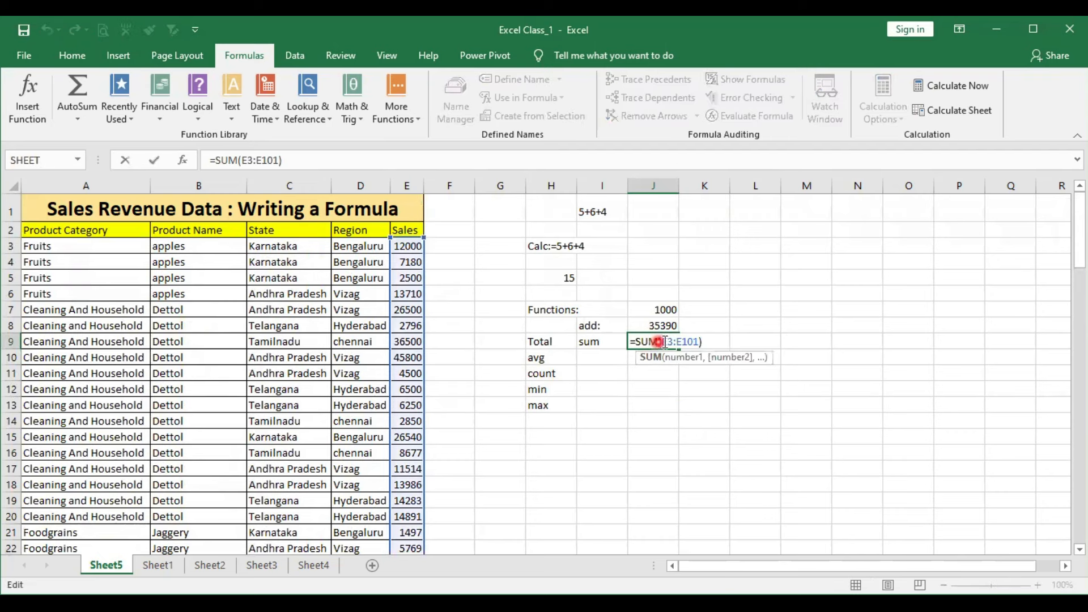
drag(663, 341, 701, 338)
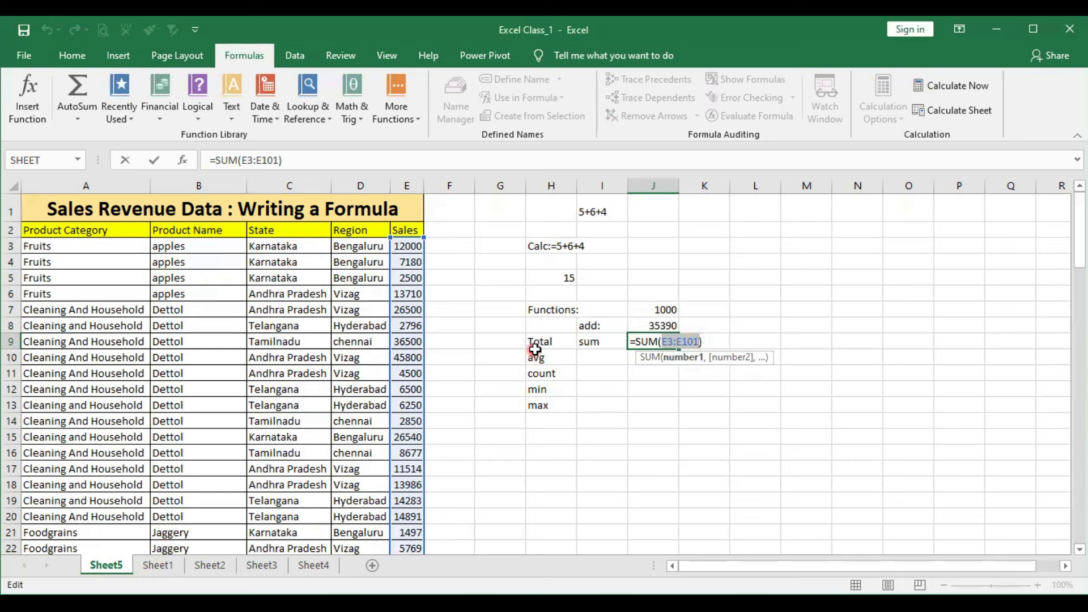
- Leave the SUM formula and enter the label average in cell I10, beside avg
click(594, 355)
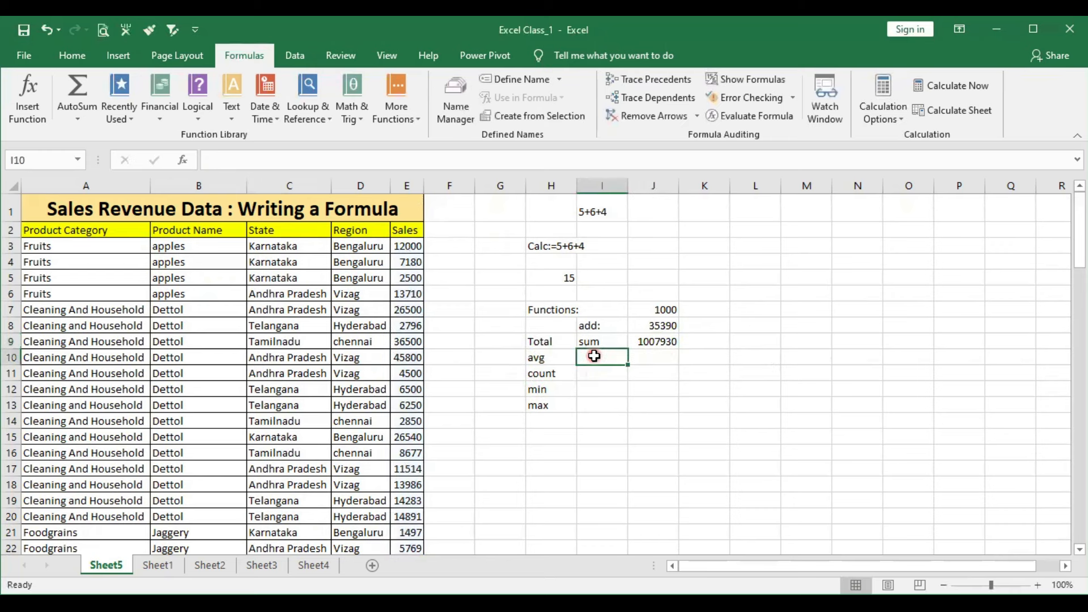
text(average)
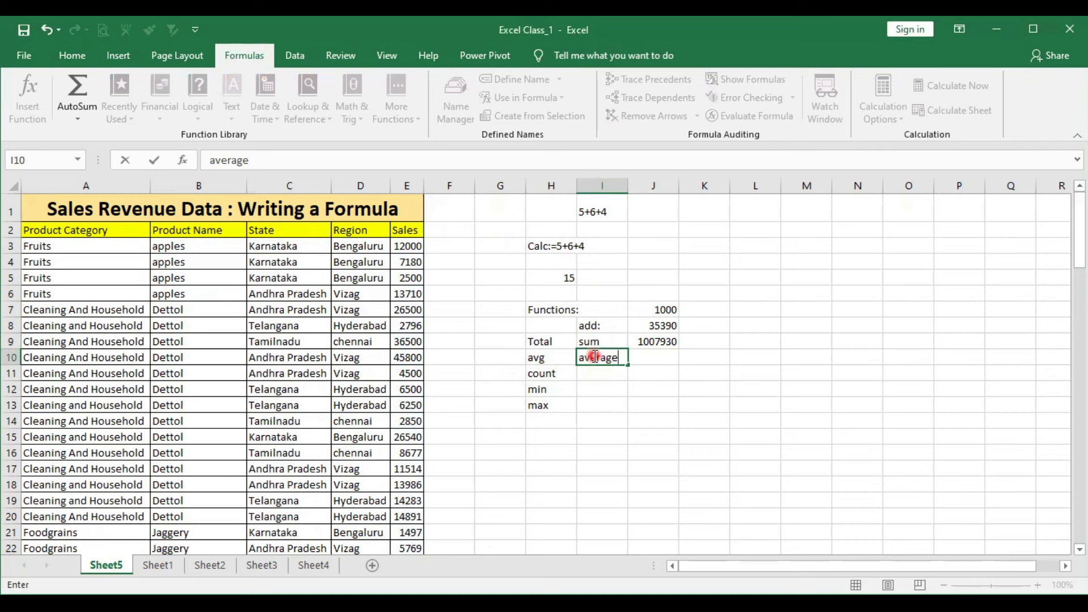
key(Tab)
- Average all Sales values in cell J10 with the formula =AVERAGE(E3:E101), choosing AVERAGE from the function suggestions
text(=)
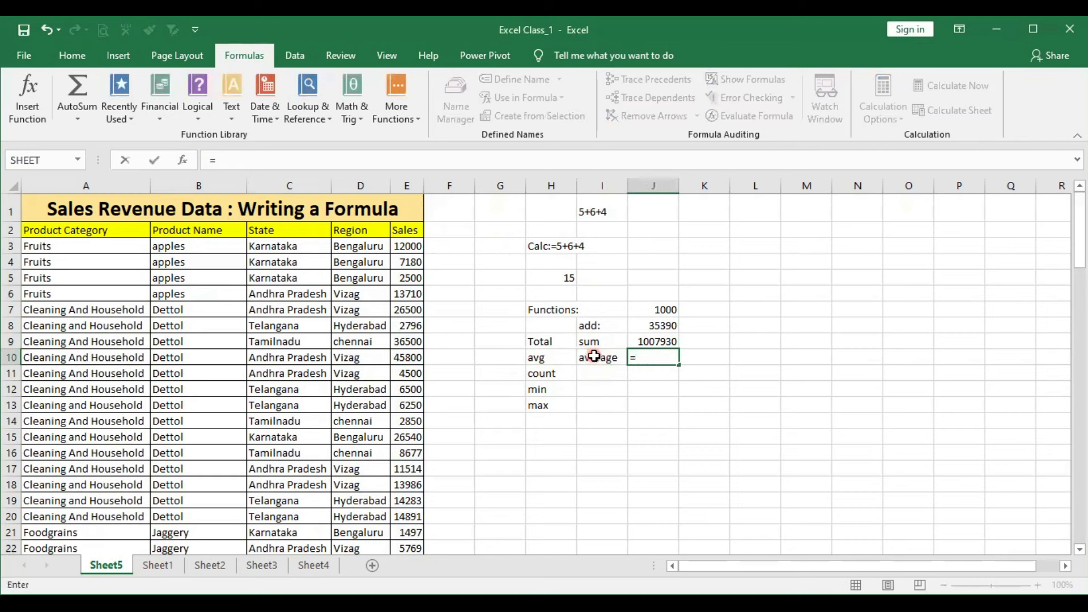
text(average)
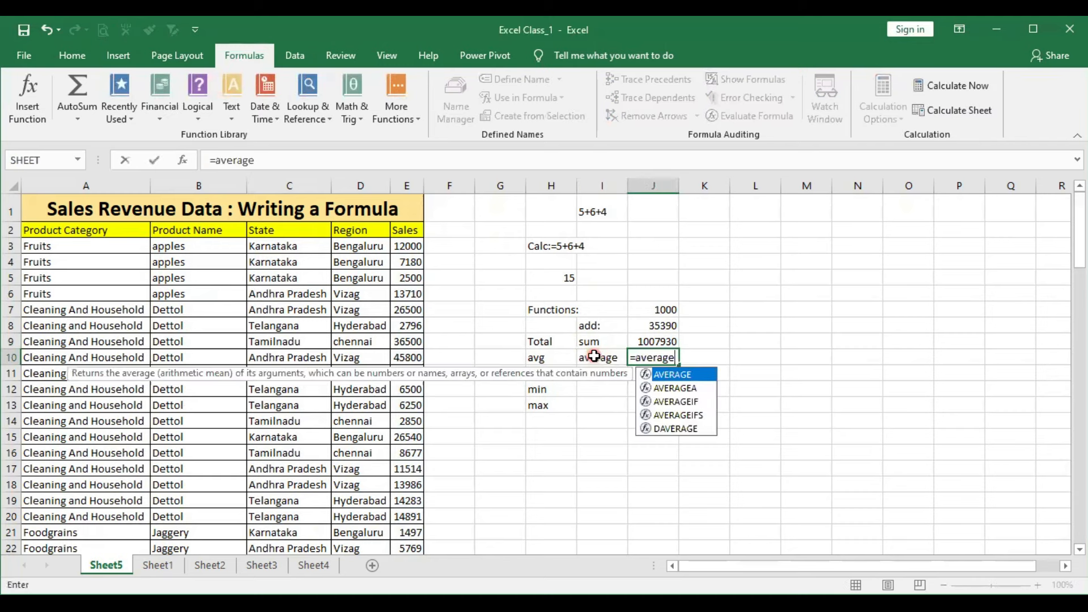
key(Tab)
click(413, 247)
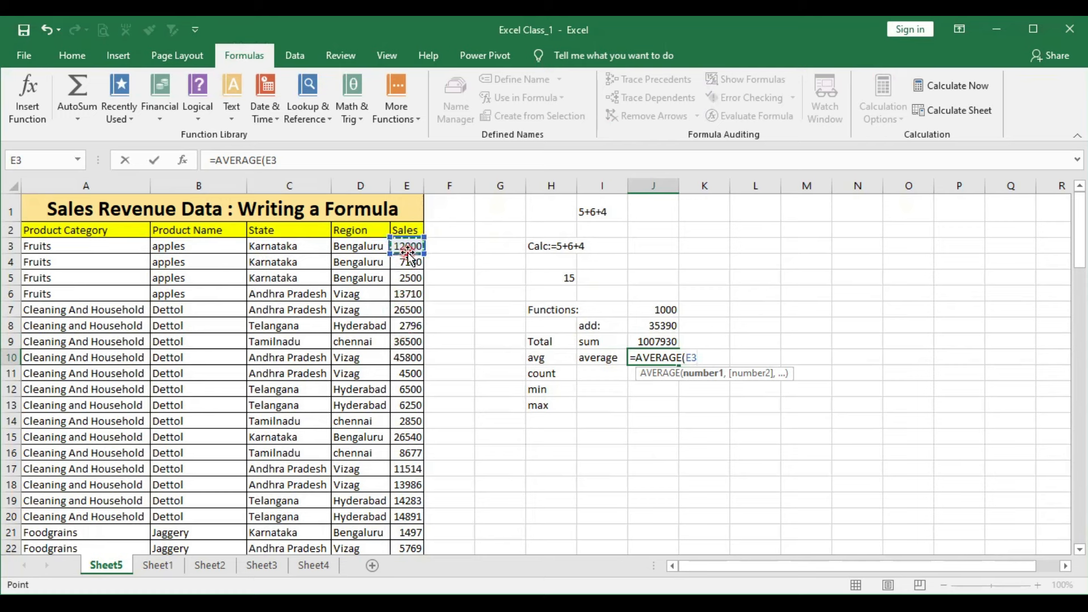
shift+click(397, 396)
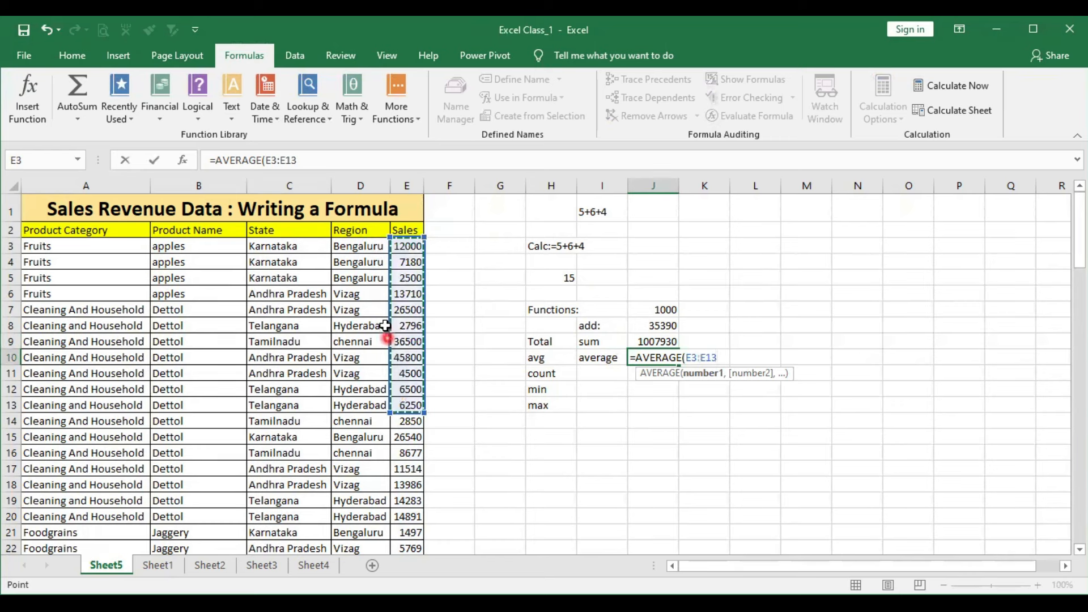
click(409, 248)
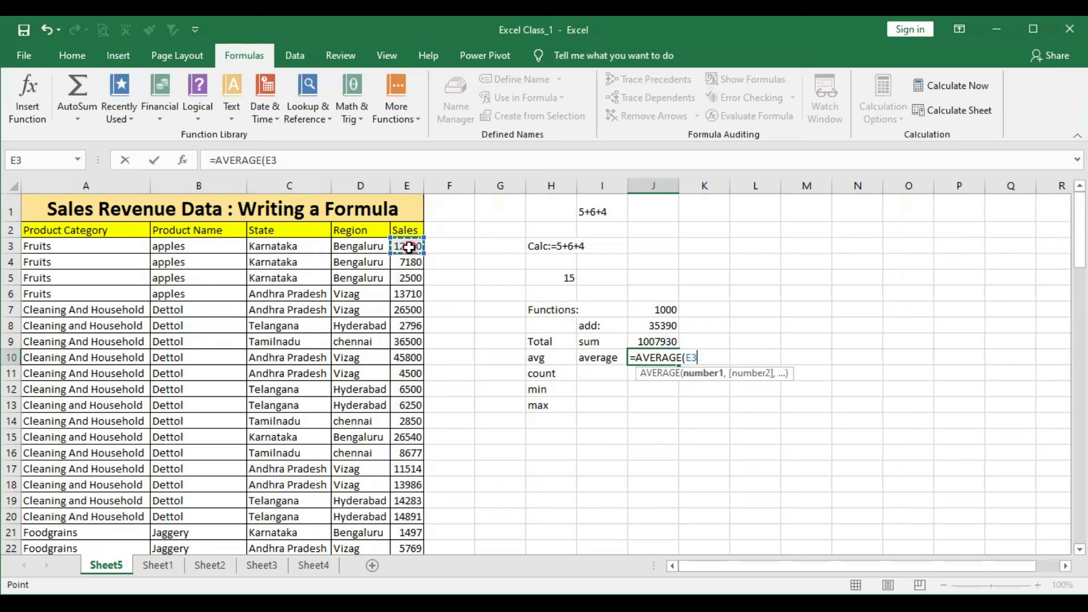
key(ctrl+shift+Down)
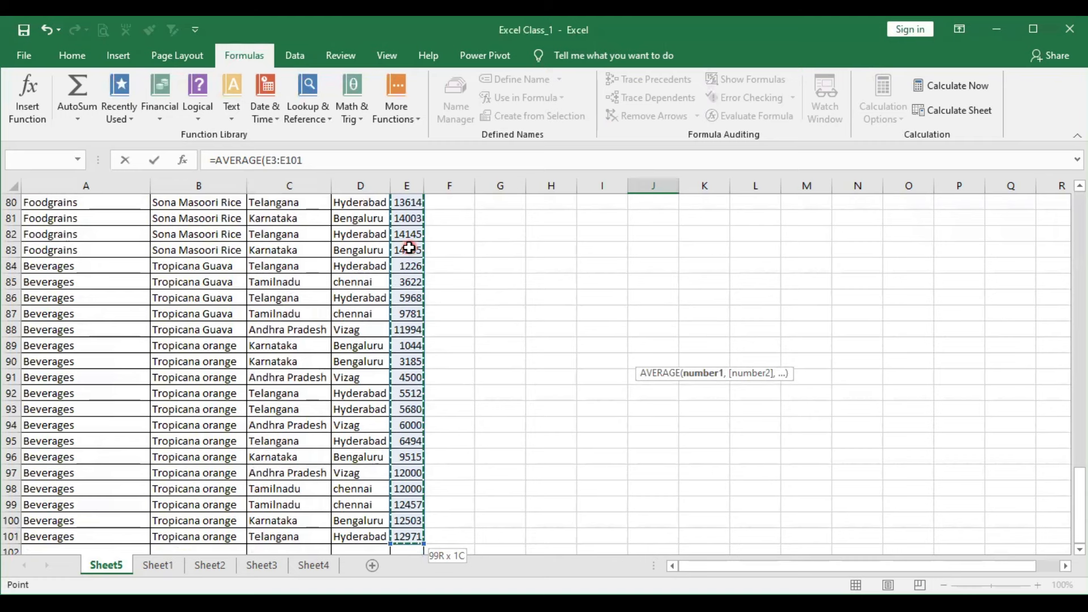
key(Return)
- Enter the label Count in cell I11, beside count
scroll(411, 244, up, 20)
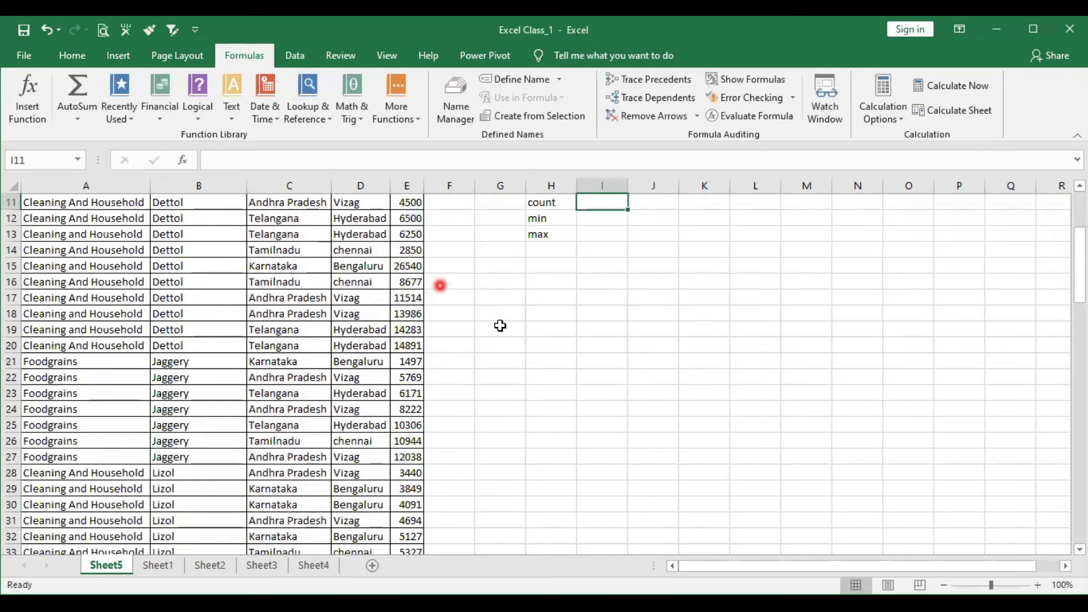
click(602, 343)
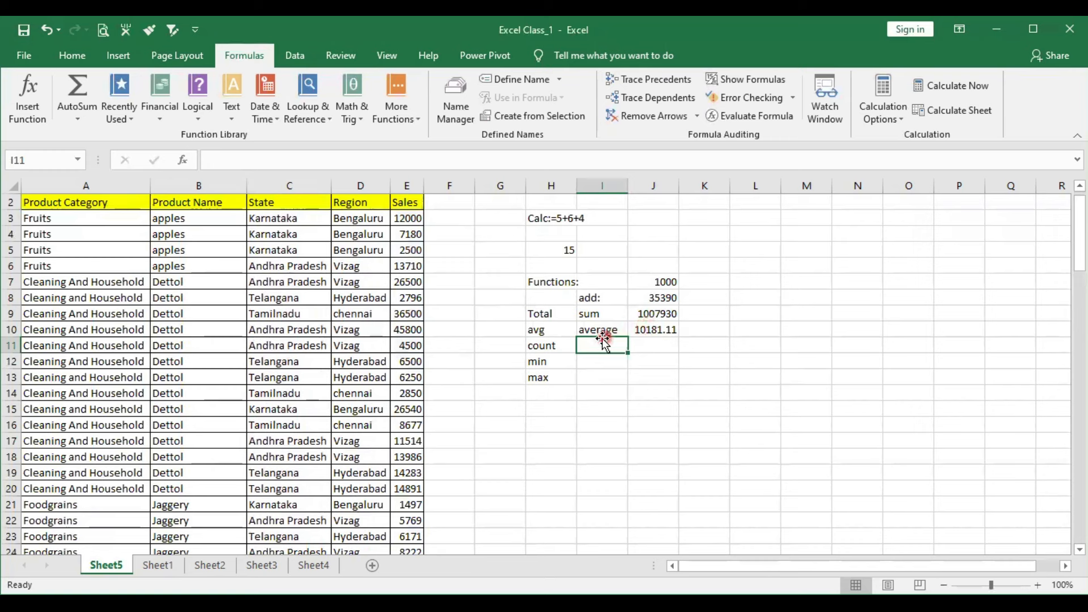
text(Count)
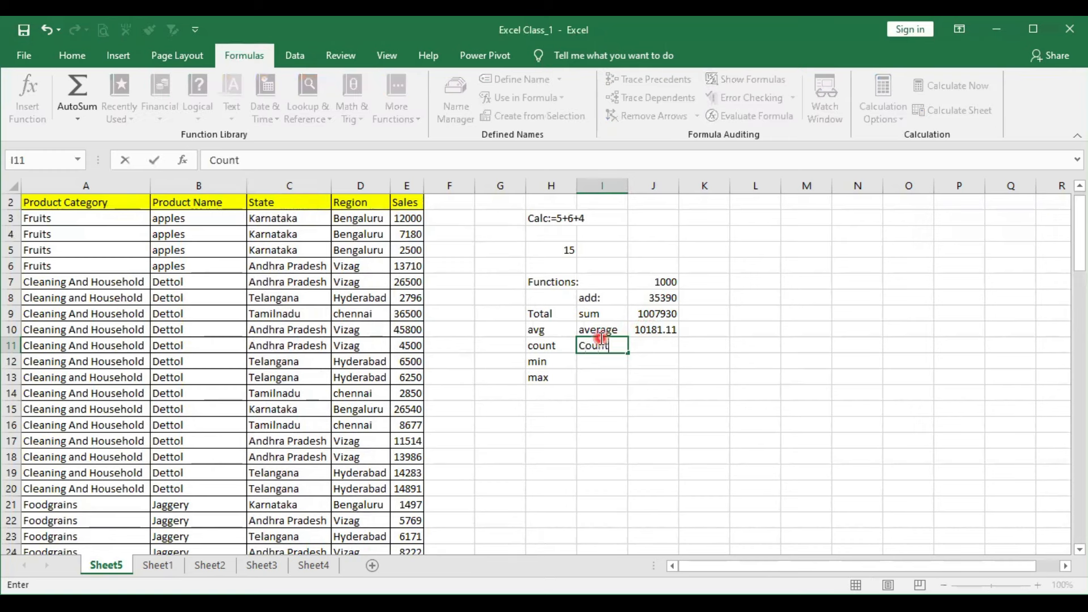
key(Return)
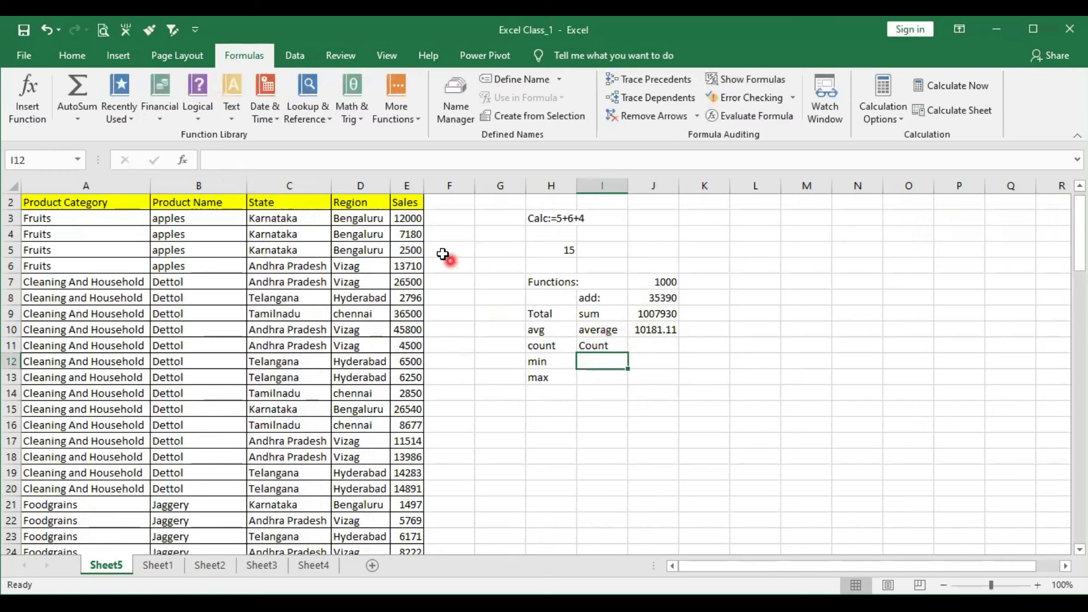
- Count the Sales entries in cell J11 with the formula =COUNT(E3:E101), choosing COUNT from the function suggestions
click(599, 347)
click(657, 347)
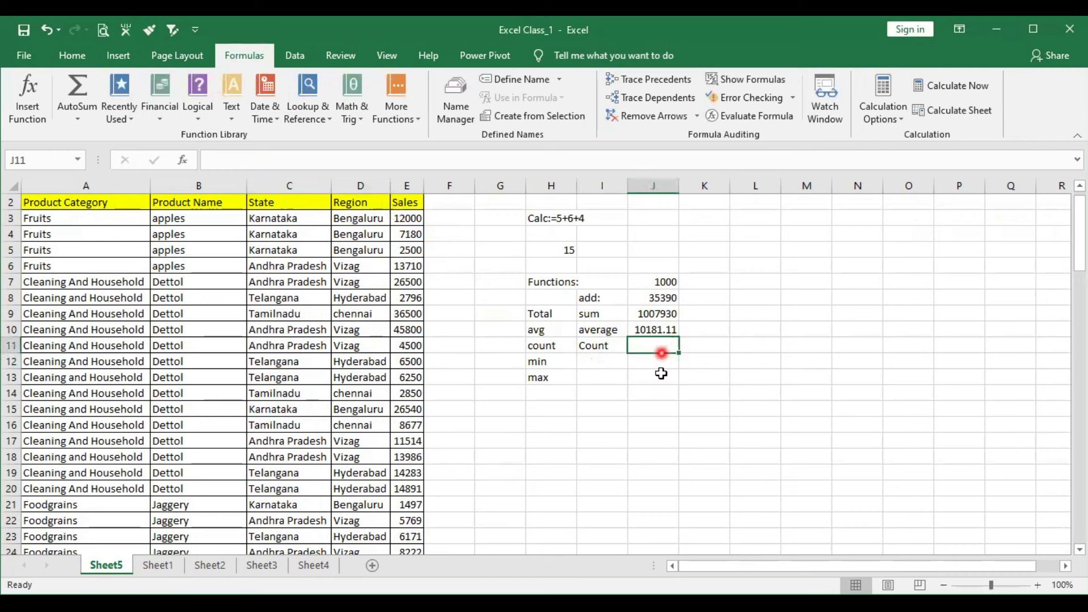
text(=)
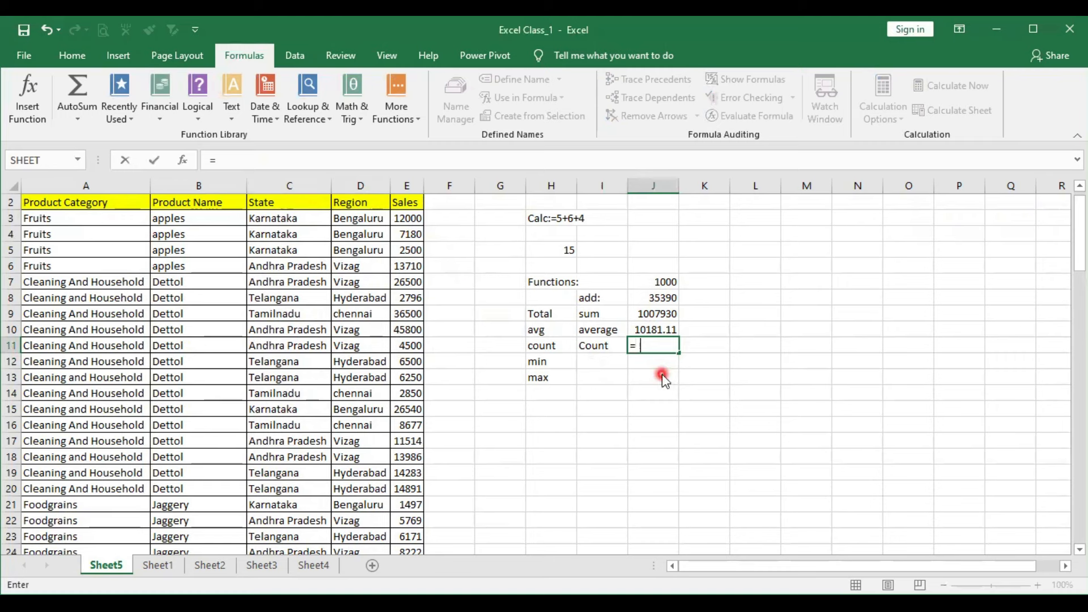
text(count)
key(Tab)
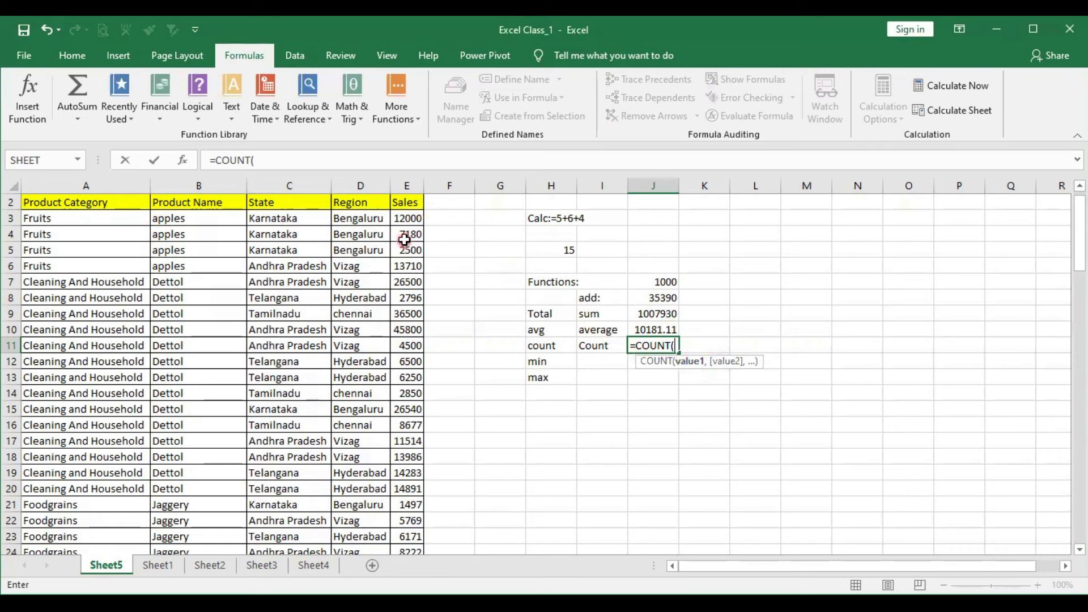
click(411, 218)
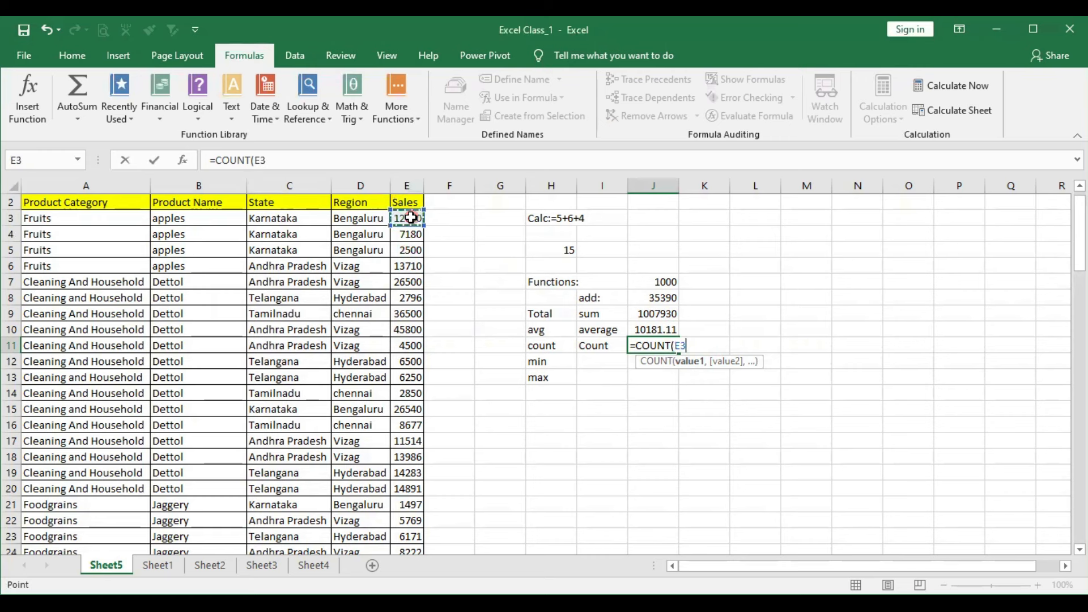
key(ctrl+shift+Down)
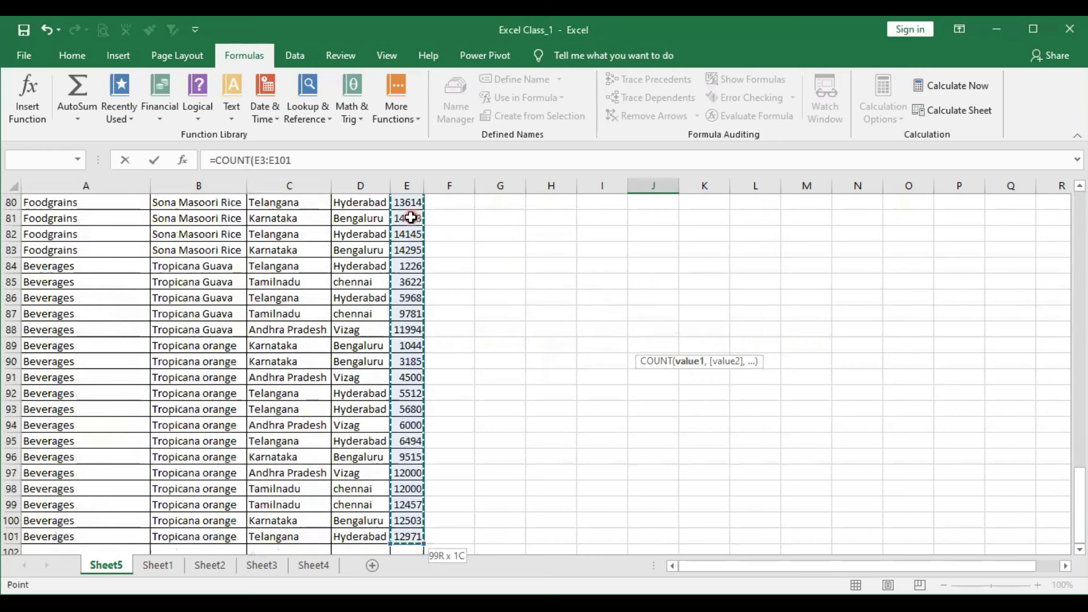
key(Return)
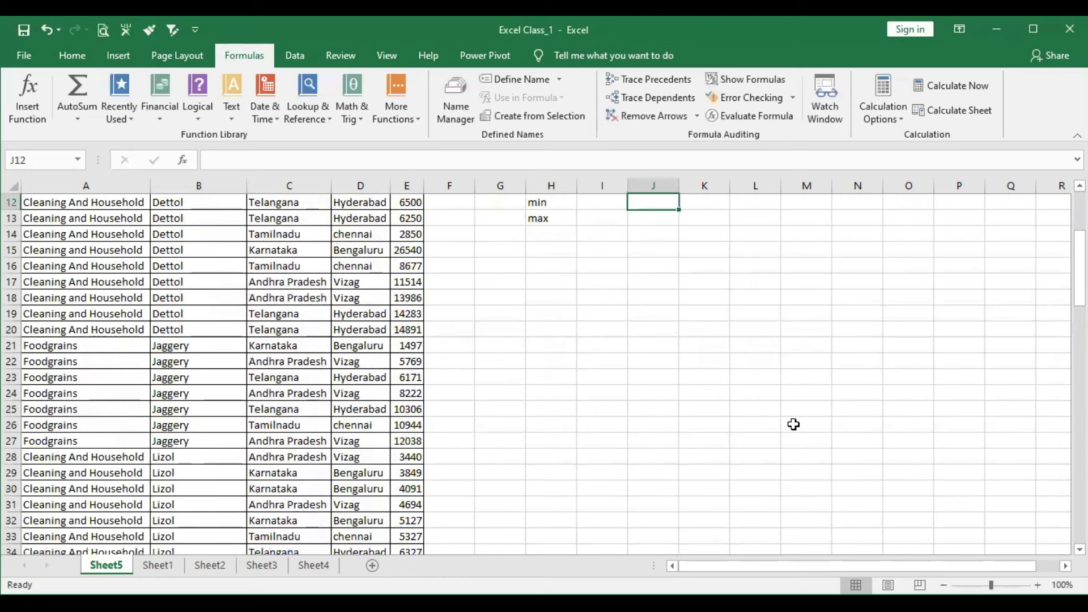
- Find the smallest Sales value in cell J12 with the formula =MIN(E3:E101)
click(601, 300)
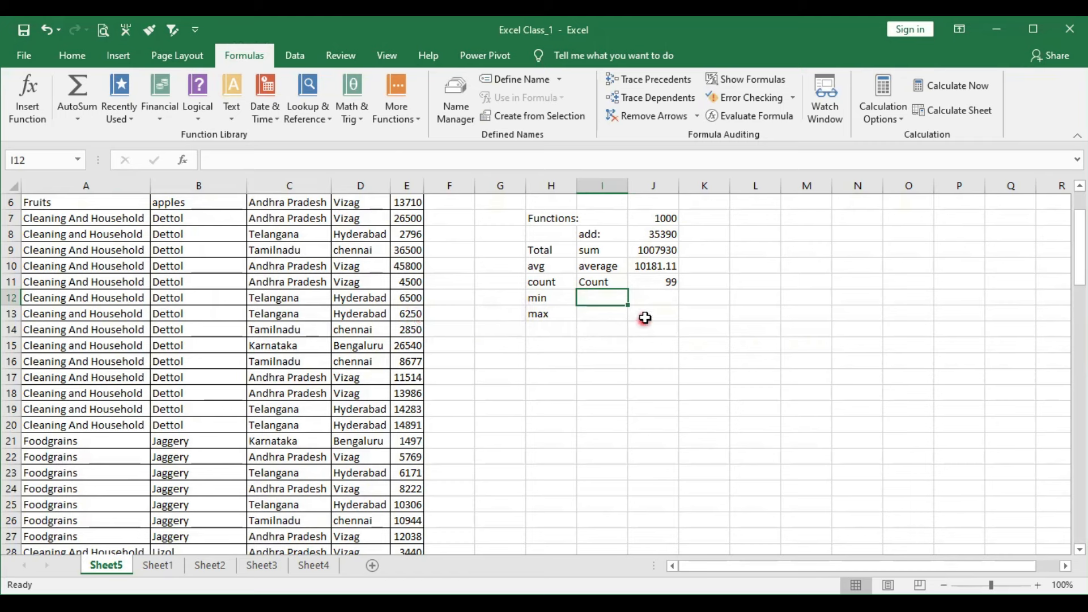
click(654, 301)
text(=)
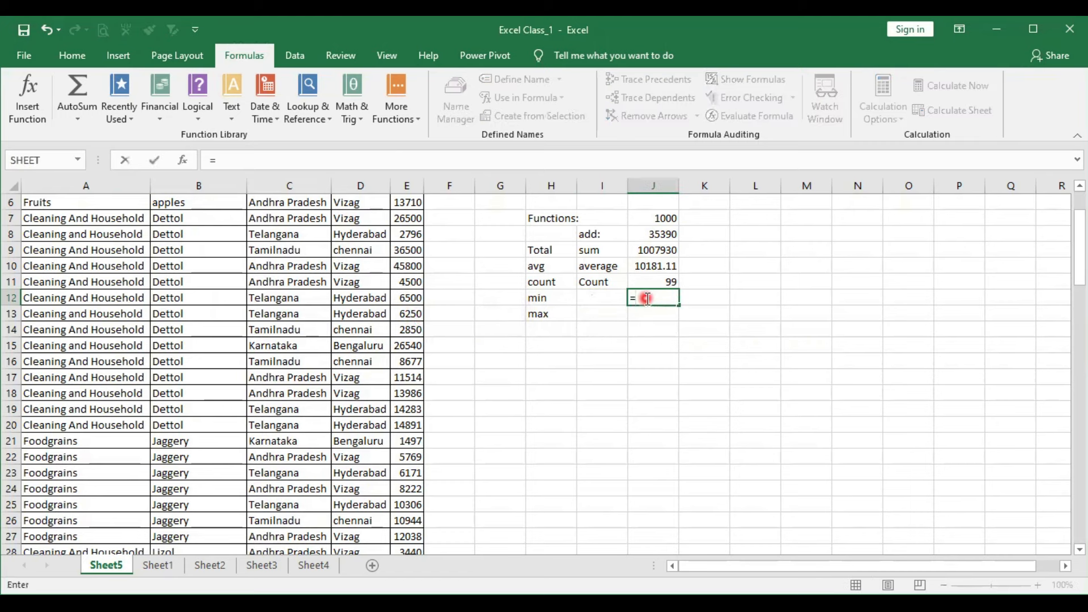
text(MIN()
scroll(413, 244, up, 2)
click(410, 244)
key(ctrl+shift+Down)
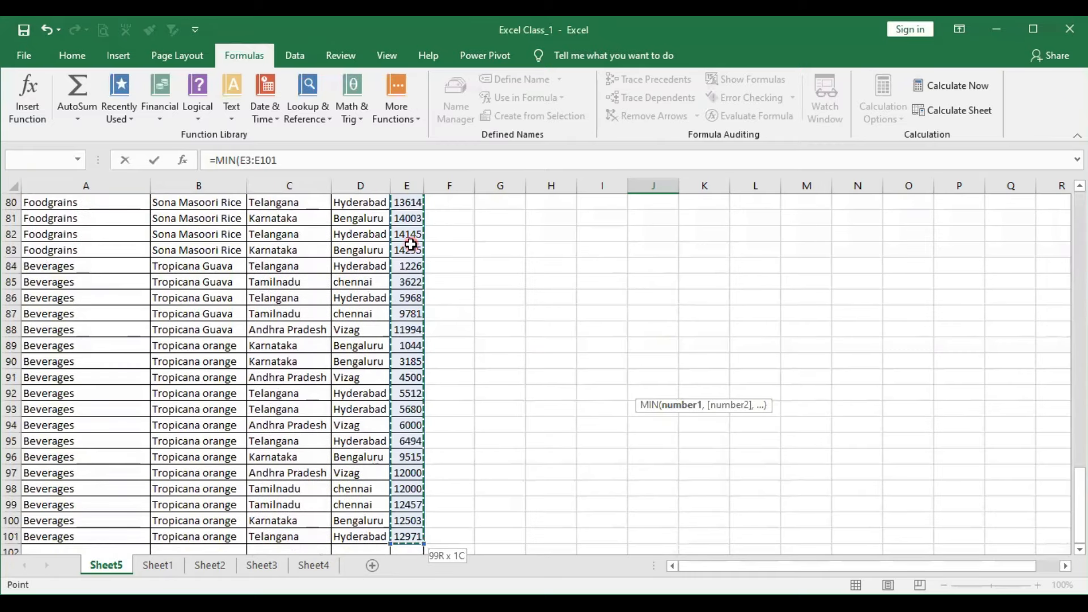
key(Return)
- Find the largest Sales value in cell J13 with the formula =MAX(E3:E101)
scroll(743, 284, up, 1)
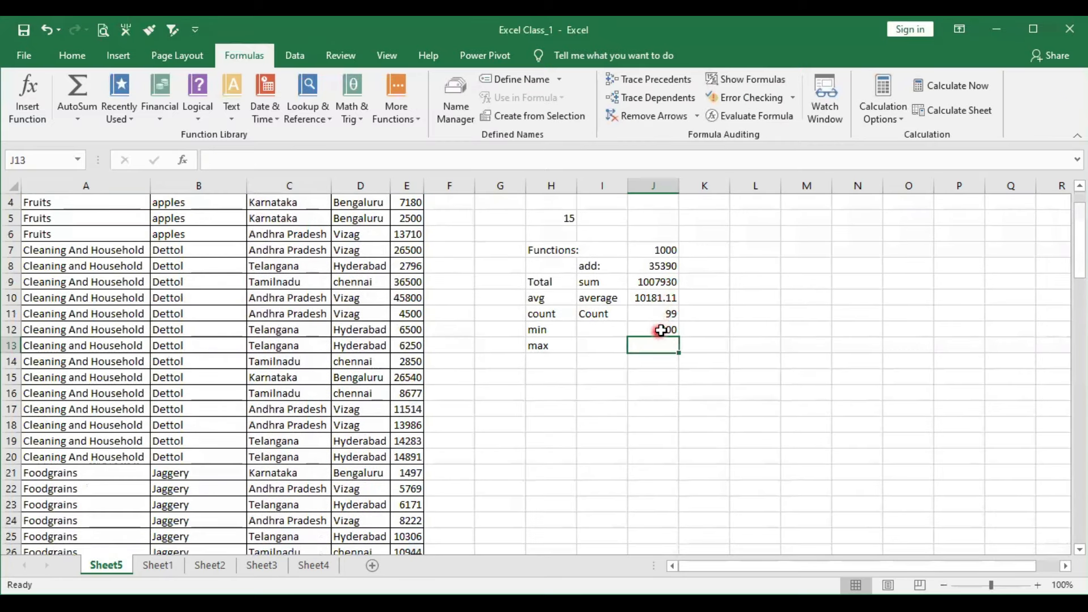
click(641, 334)
click(658, 350)
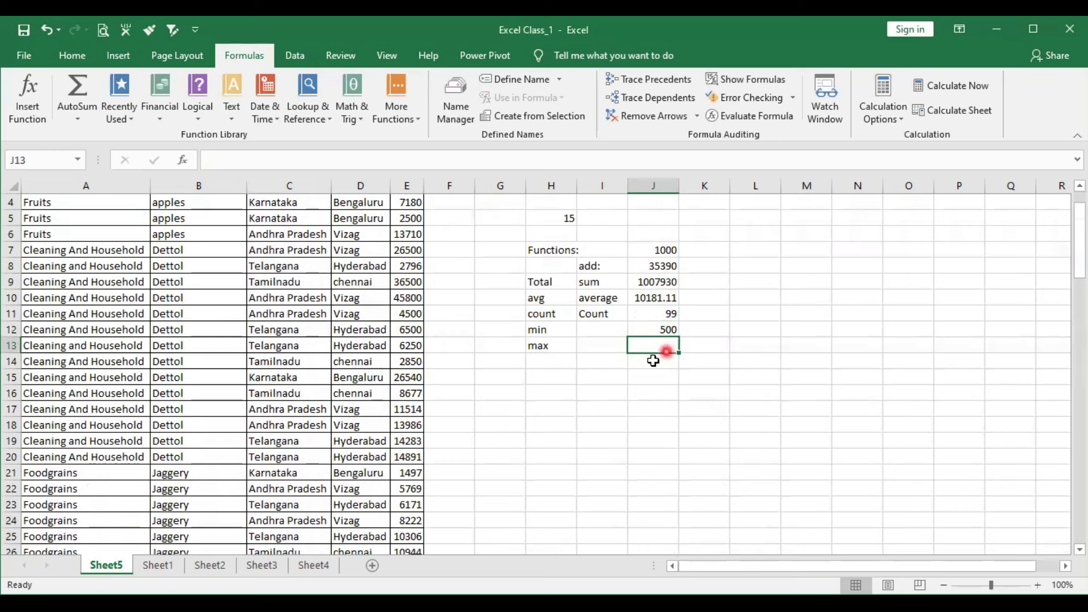
text(=)
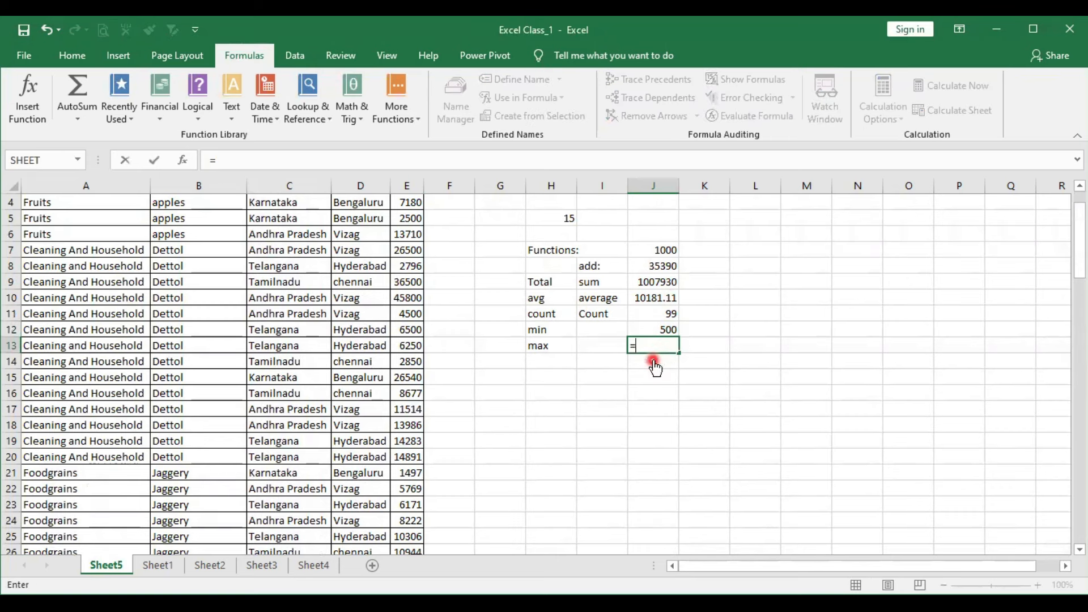
text(MAX()
scroll(450, 202, up, 1)
click(396, 246)
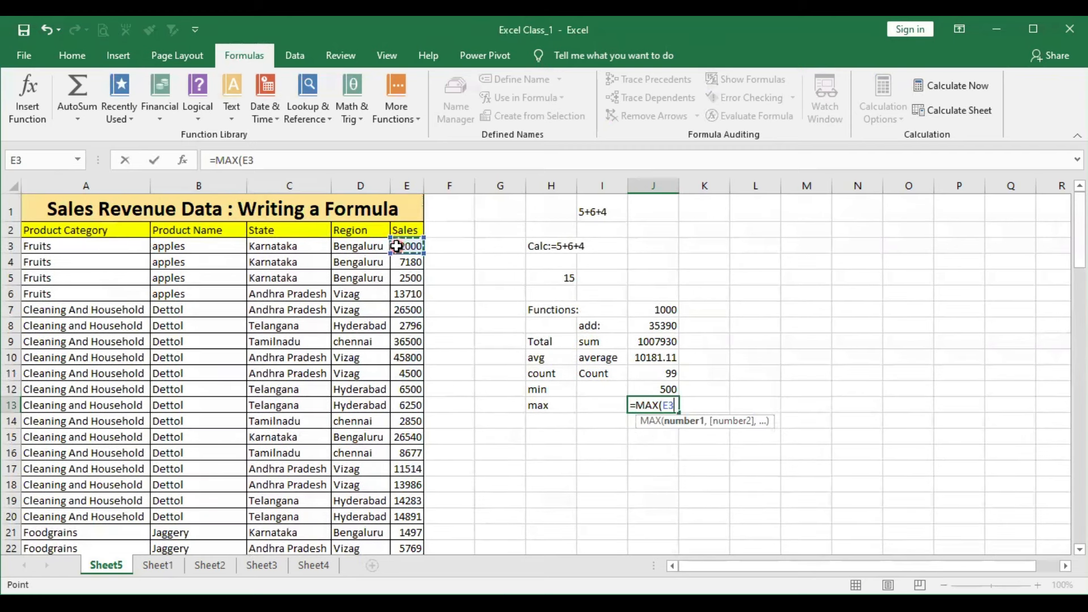
key(ctrl+shift+Down)
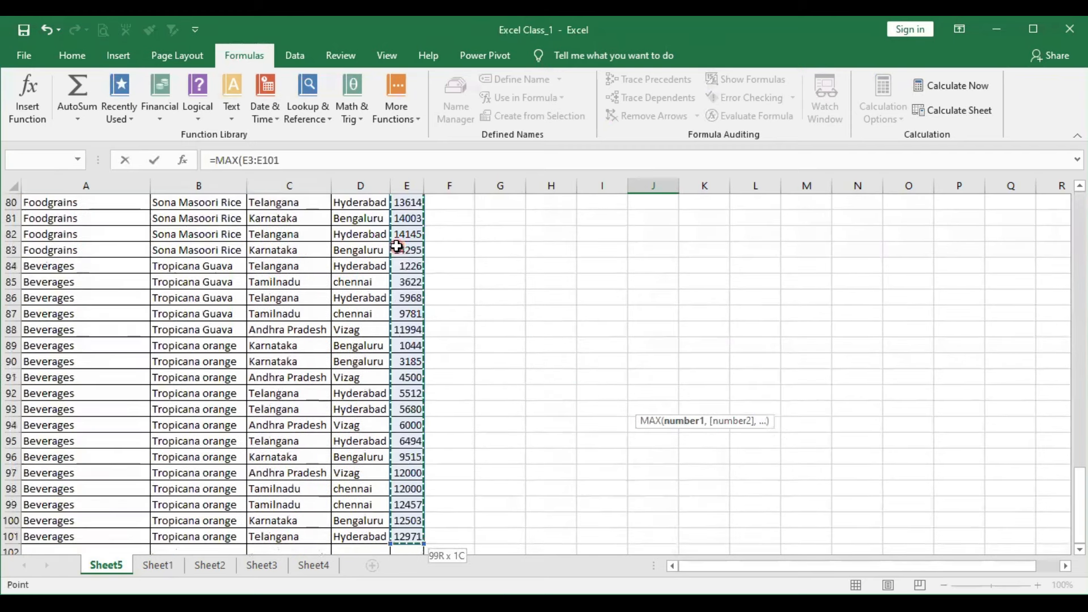
key(Return)
- Enter the label blanks in cell H14, below max
scroll(461, 312, up, 1)
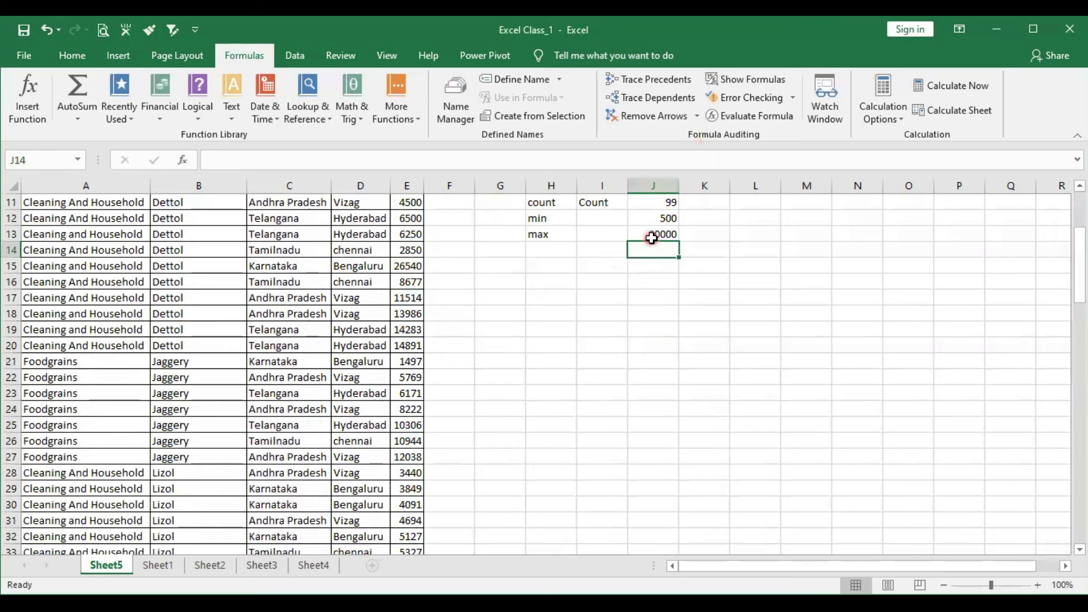
scroll(652, 243, up, 1)
scroll(651, 243, up, 1)
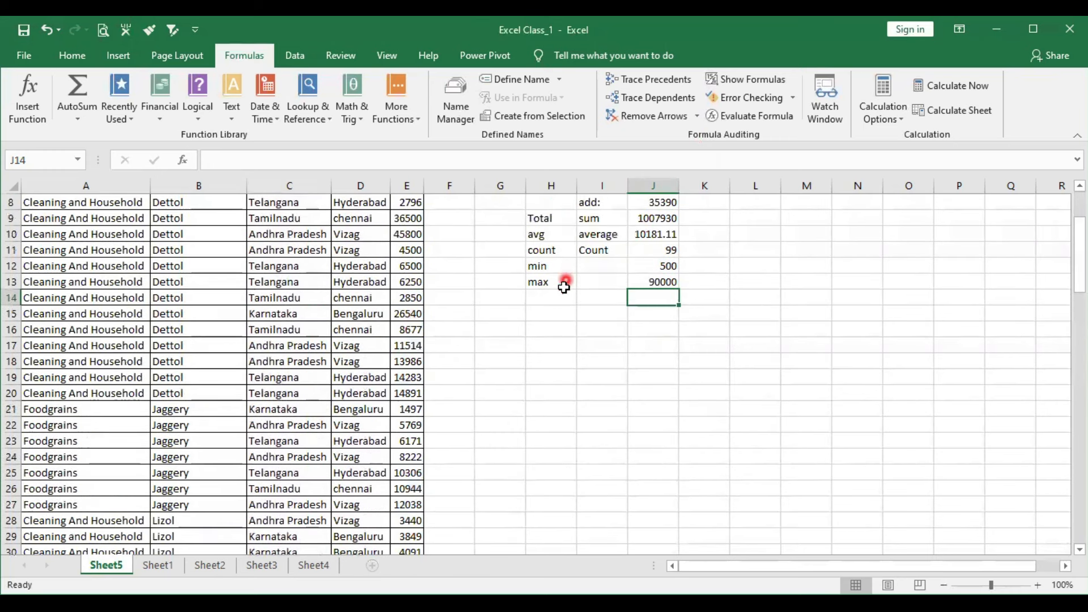
click(556, 292)
text(blanks)
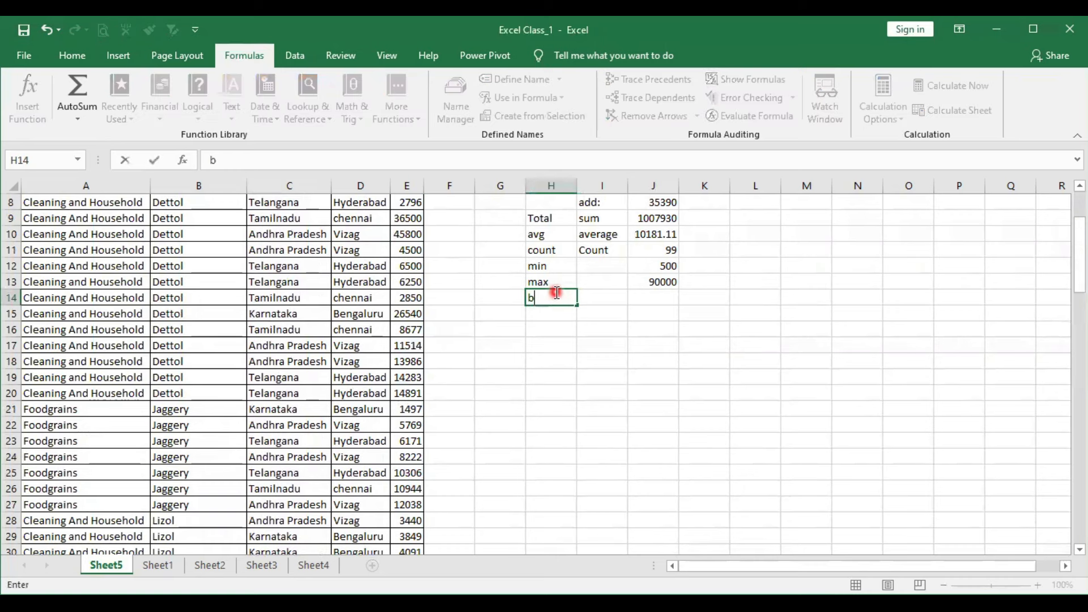
key(Tab)
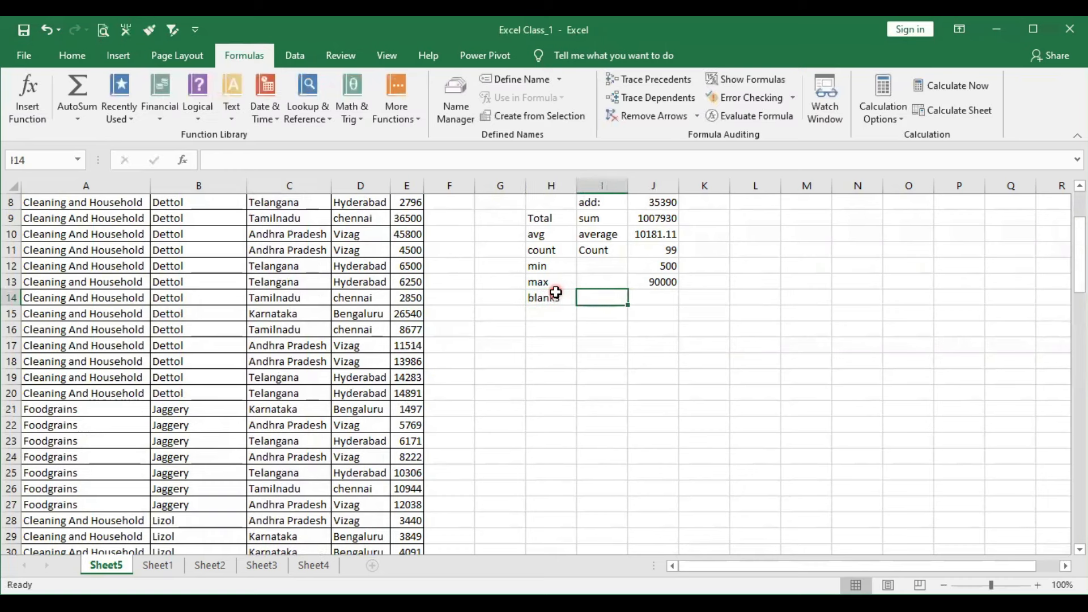
- Count the empty Sales cells in cell J14 with the formula =COUNTBLANK(E3:E101), choosing COUNTBLANK from the function suggestions
key(Tab)
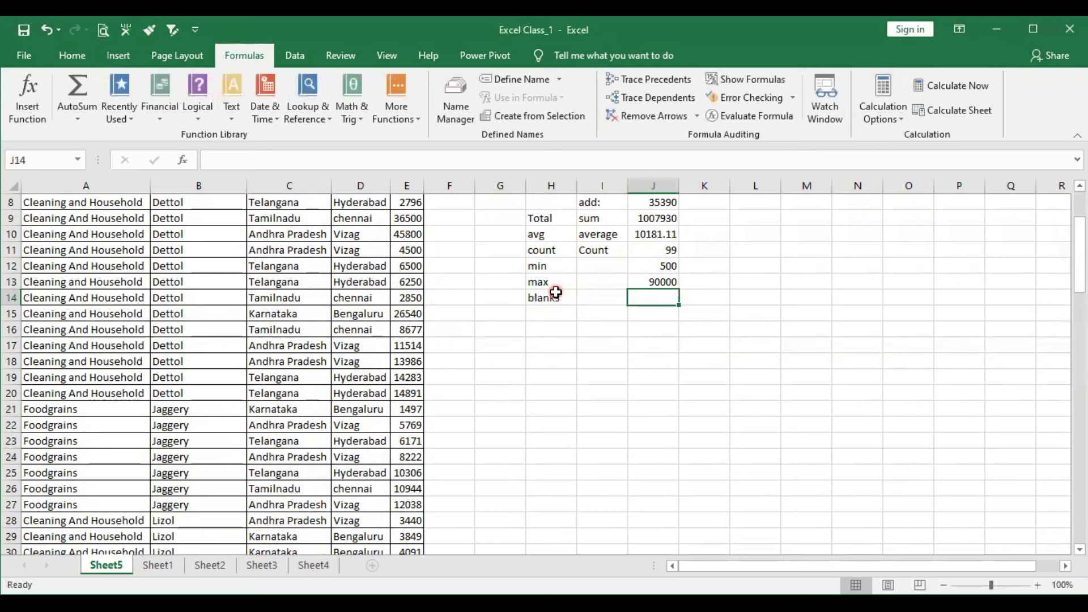
text(=)
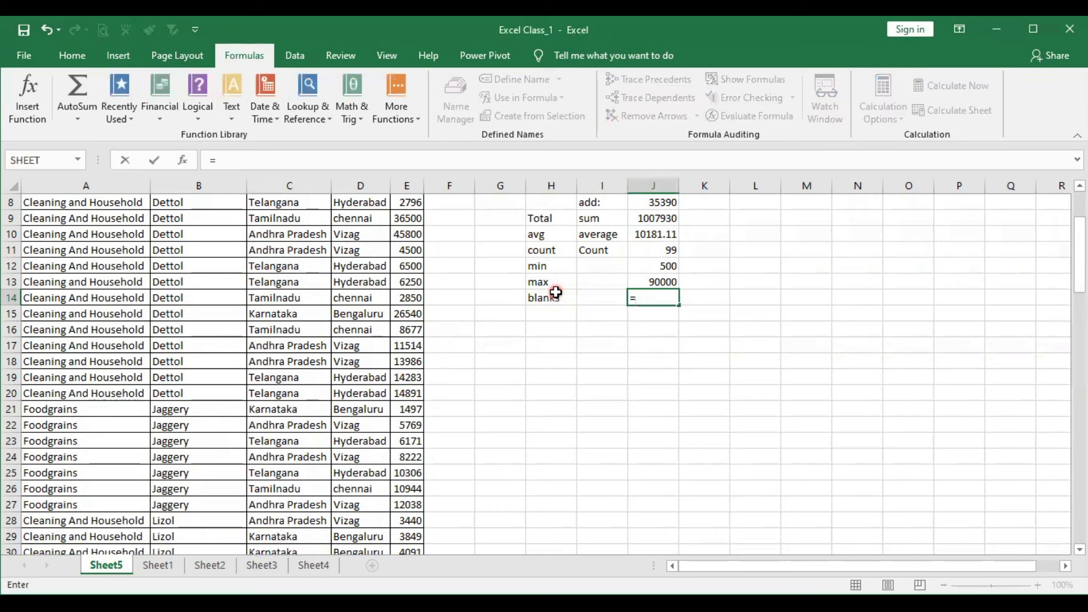
text(count)
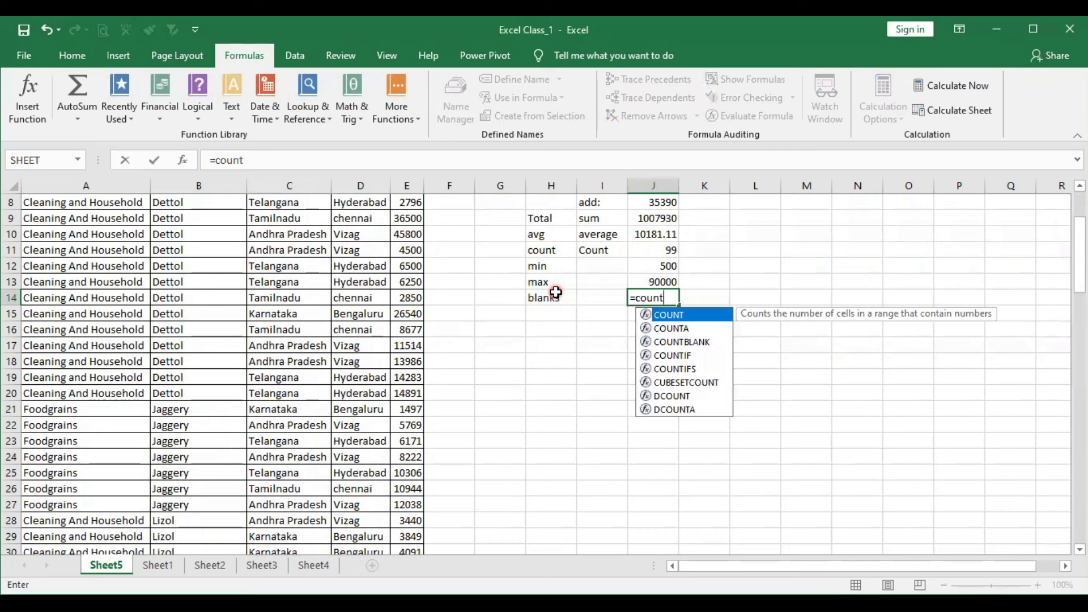
key(Down)
key(Down)
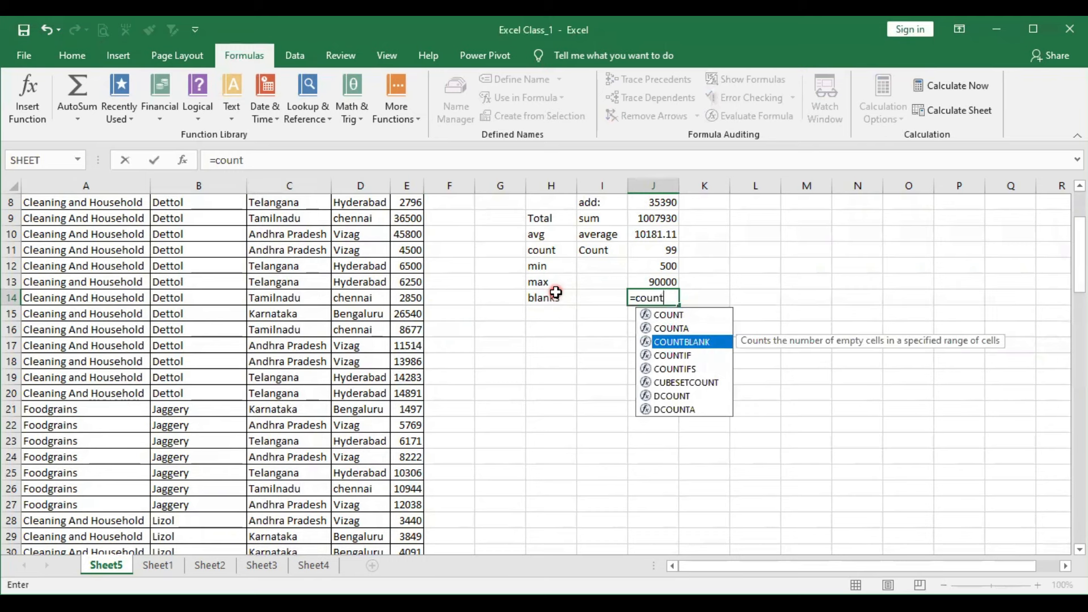
key(Tab)
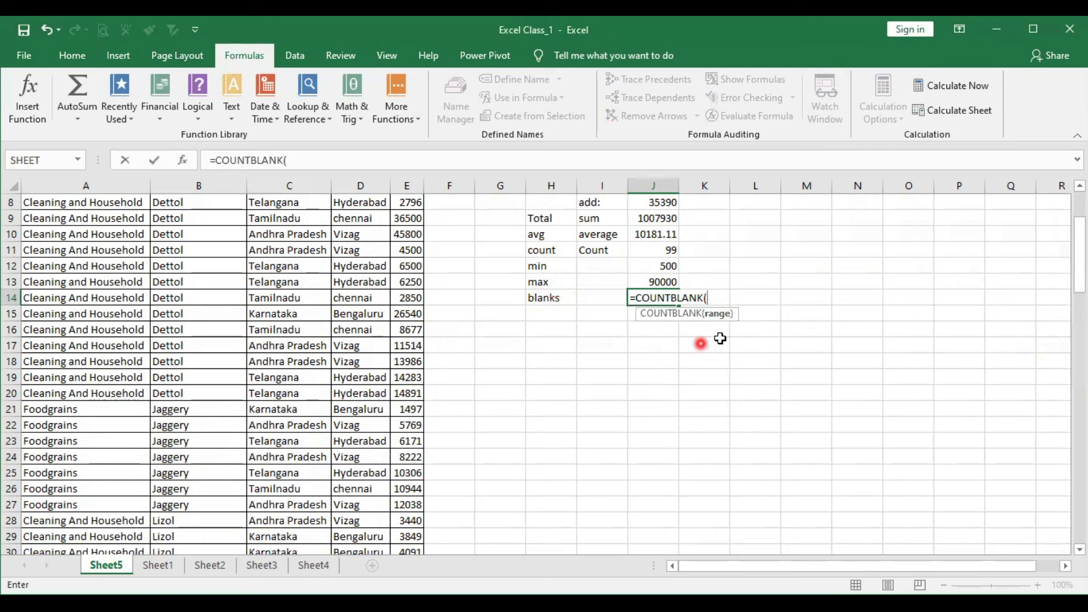
scroll(267, 266, up, 2)
scroll(267, 265, up, 1)
click(401, 246)
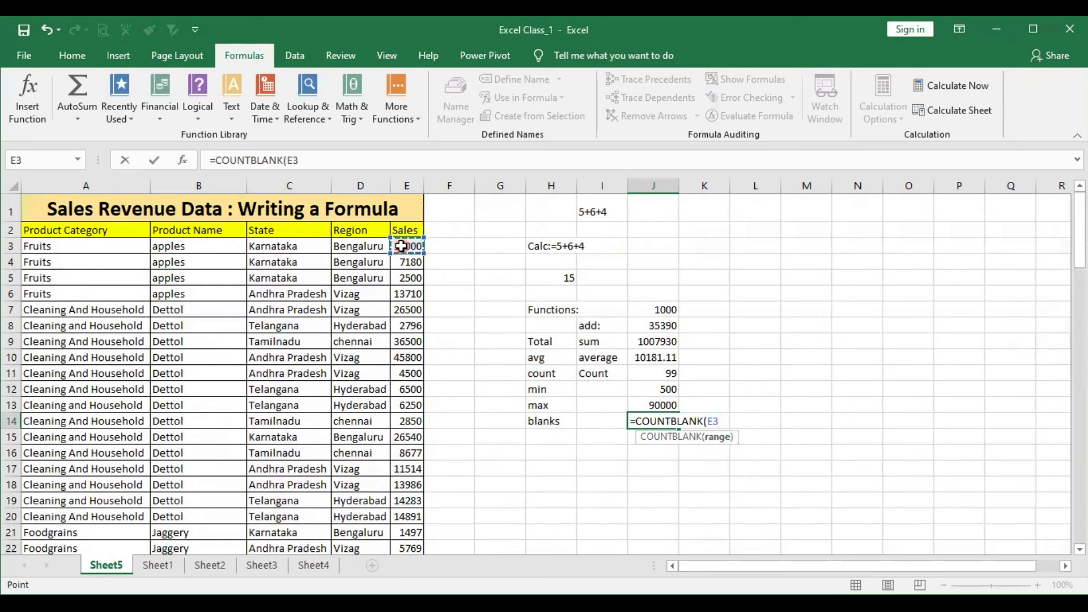
key(ctrl+shift+Down)
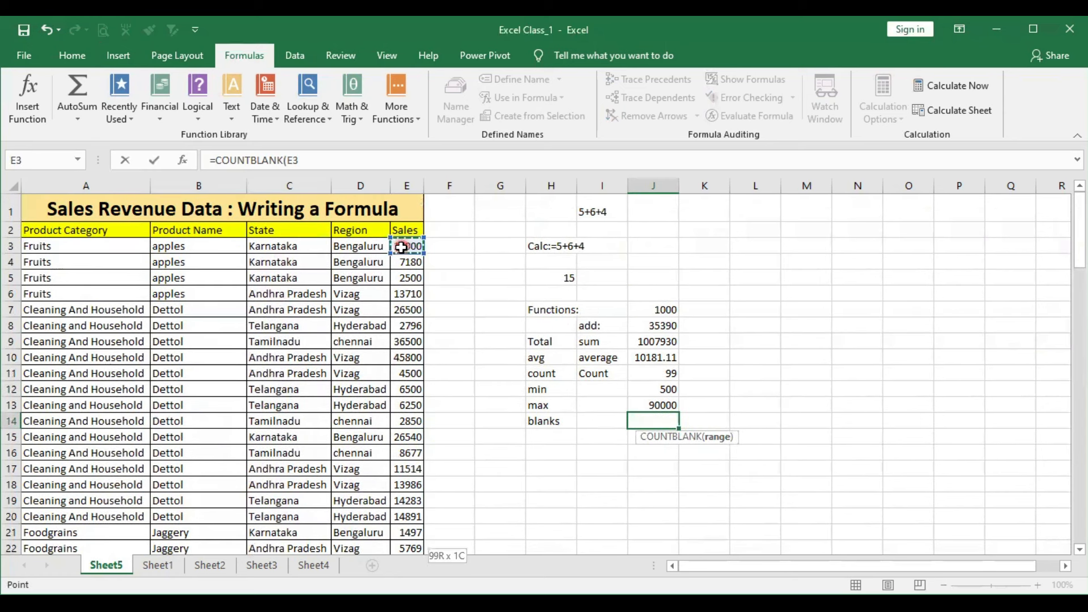
key(ctrl+shift+Up)
key(shift+Down)
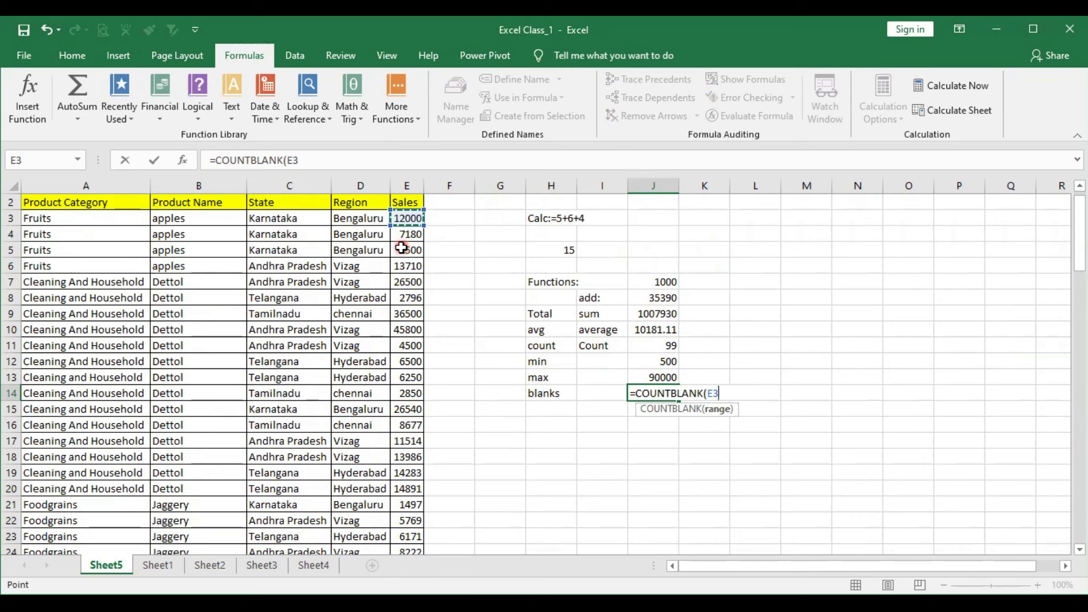
key(ctrl+shift+Down)
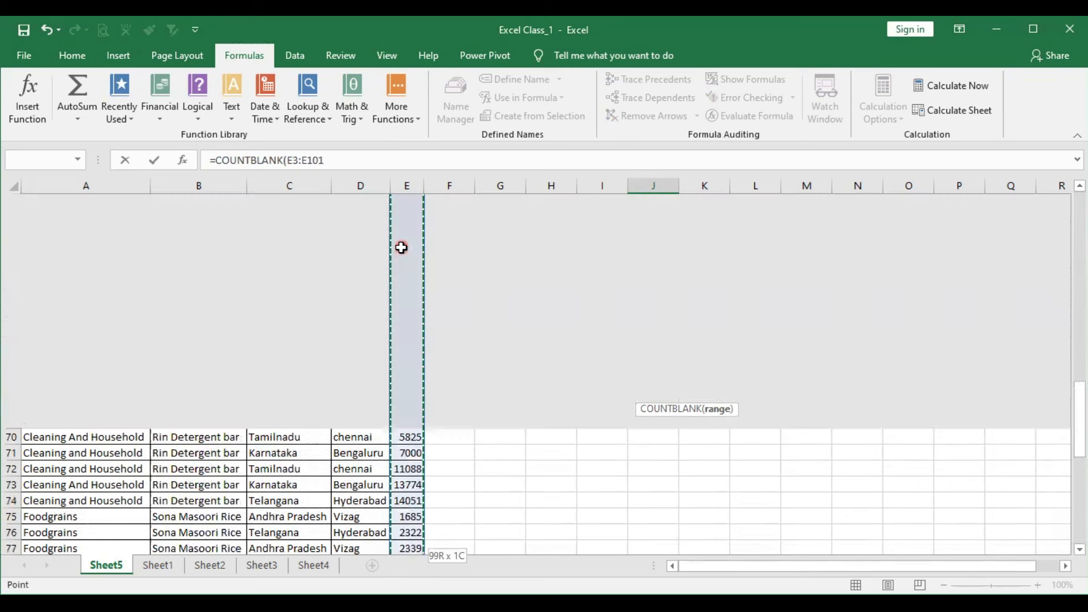
key(Return)
scroll(404, 244, up, 2)
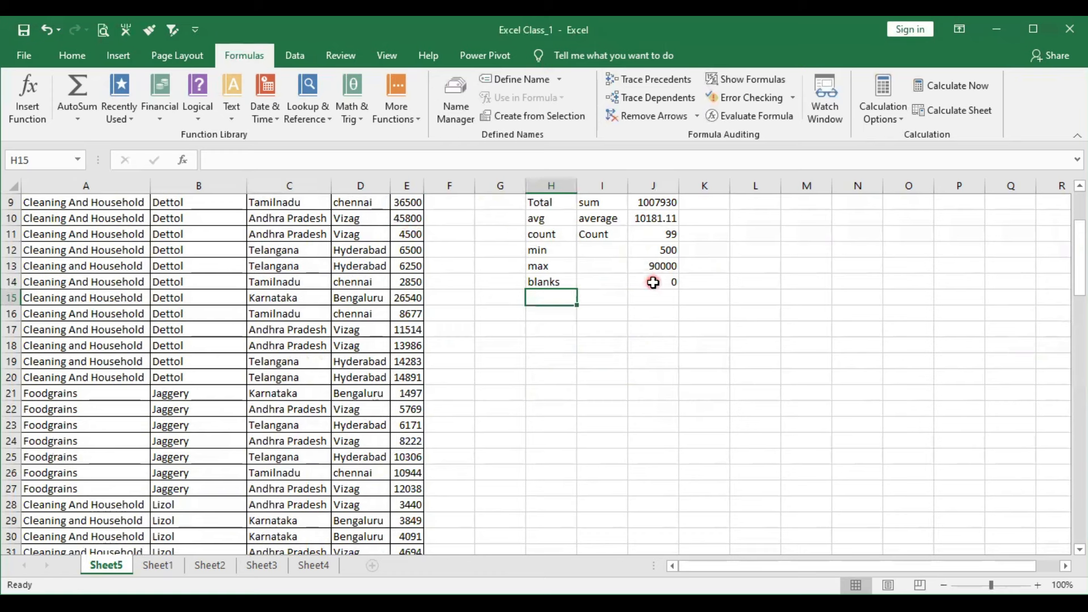
click(654, 282)
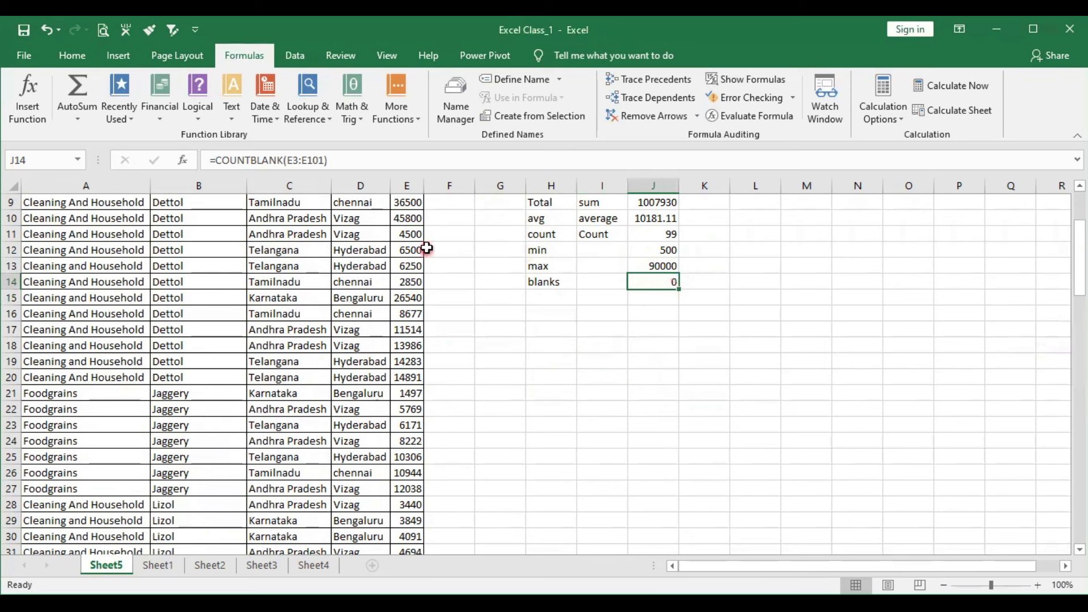
- Clear the Sales values in cells E8, E14 and E18, and check the blanks formula in J14
scroll(419, 255, up, 3)
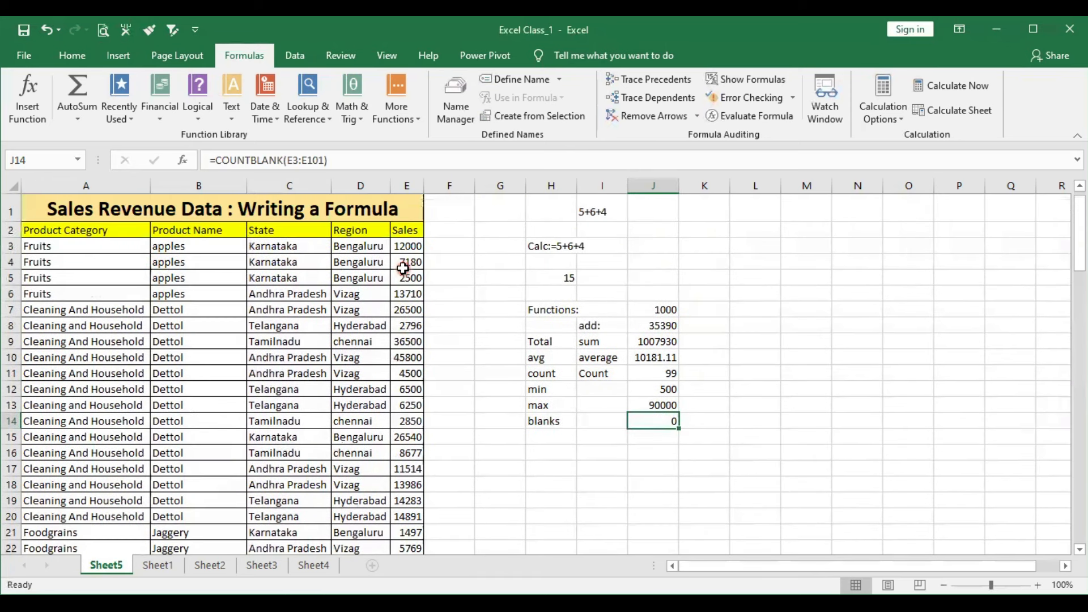
click(412, 321)
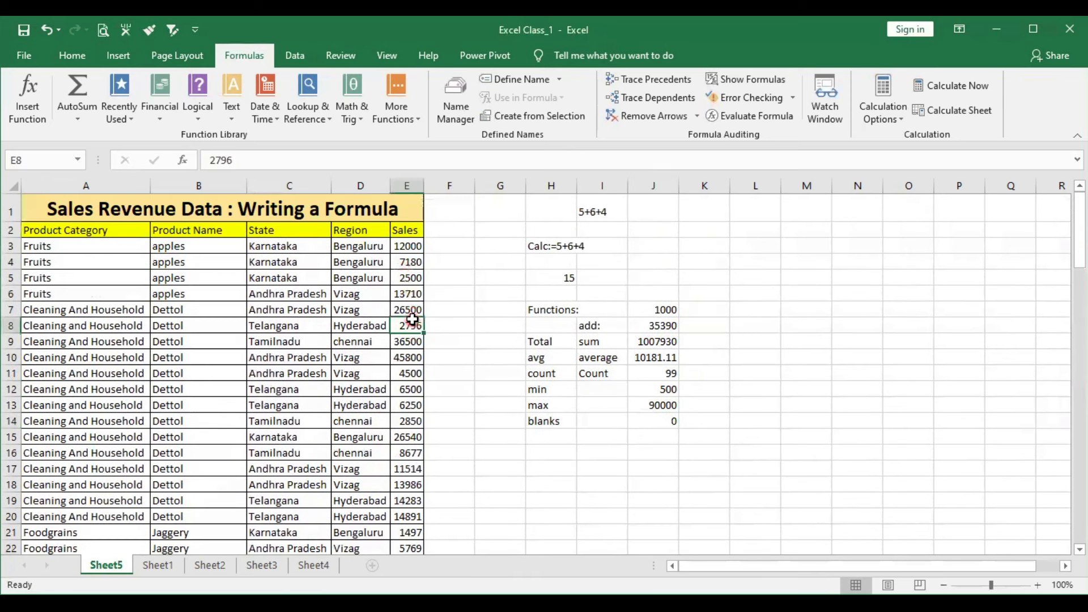
key(Delete)
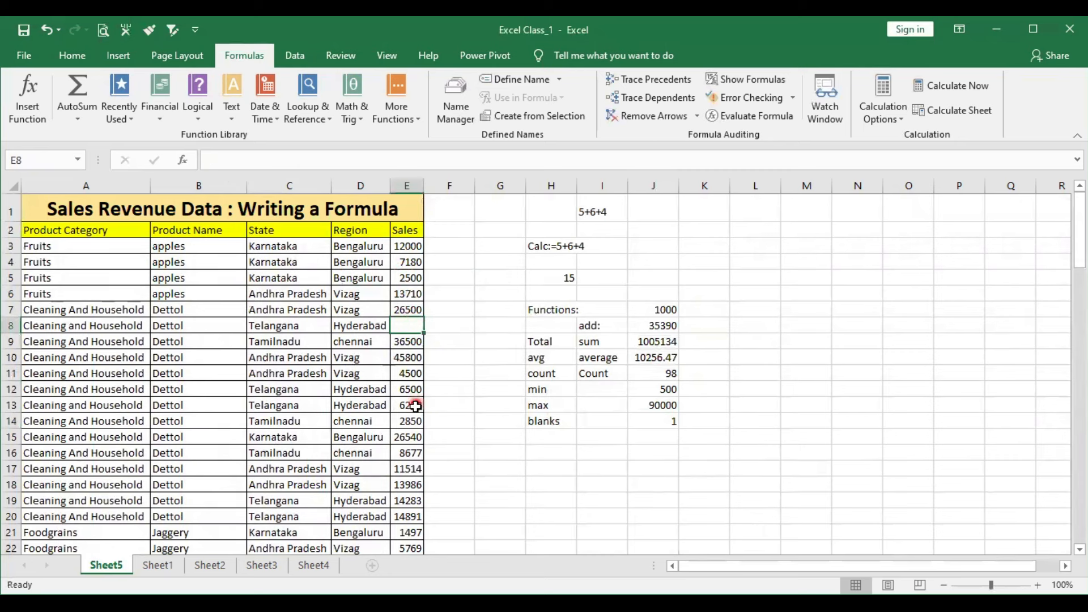
click(403, 419)
key(Delete)
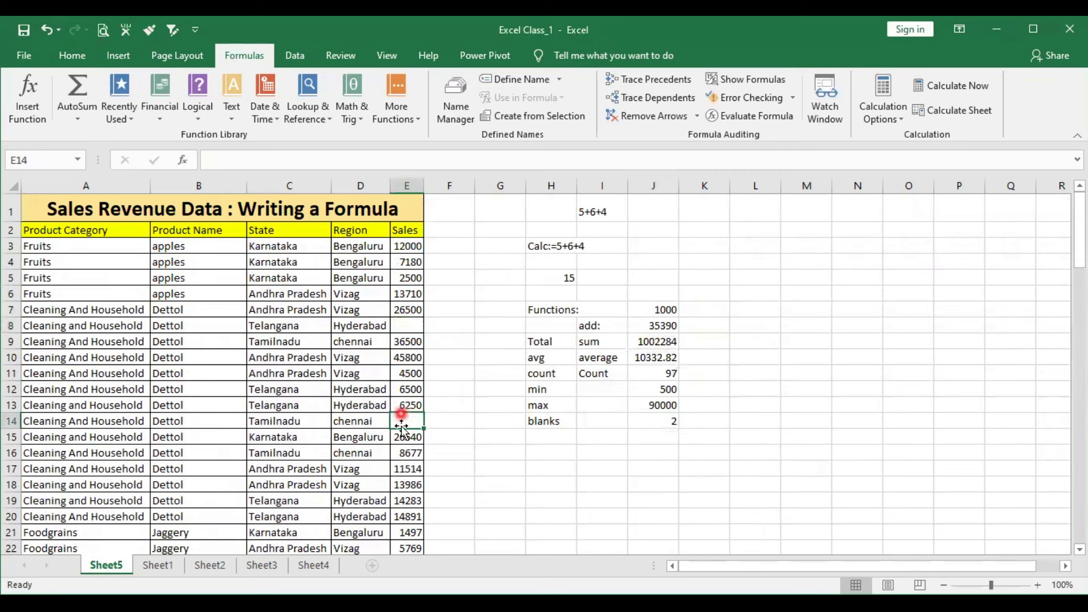
click(398, 487)
key(Delete)
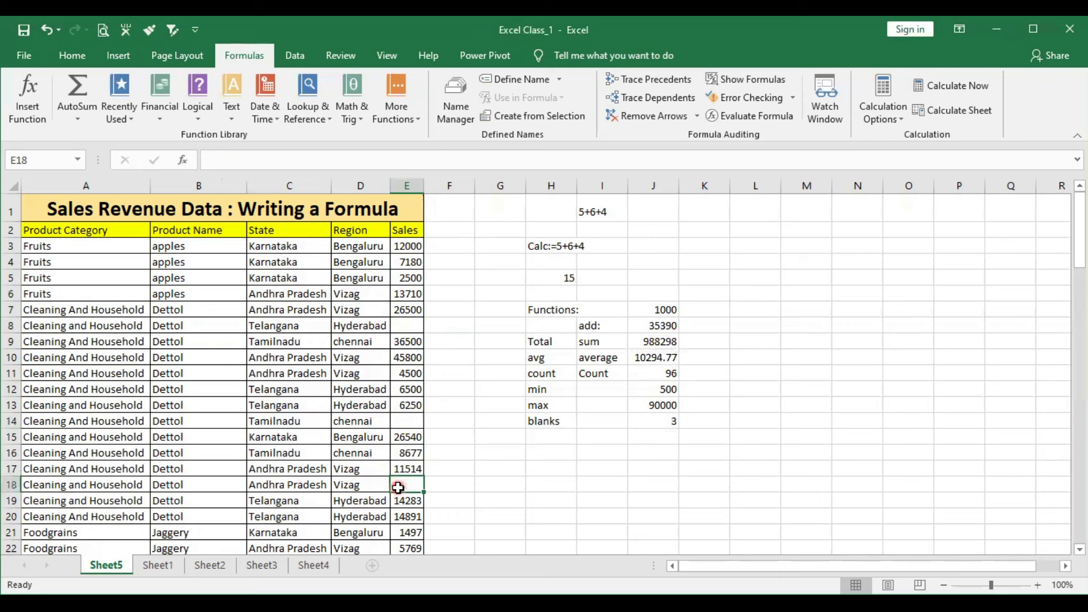
click(646, 422)
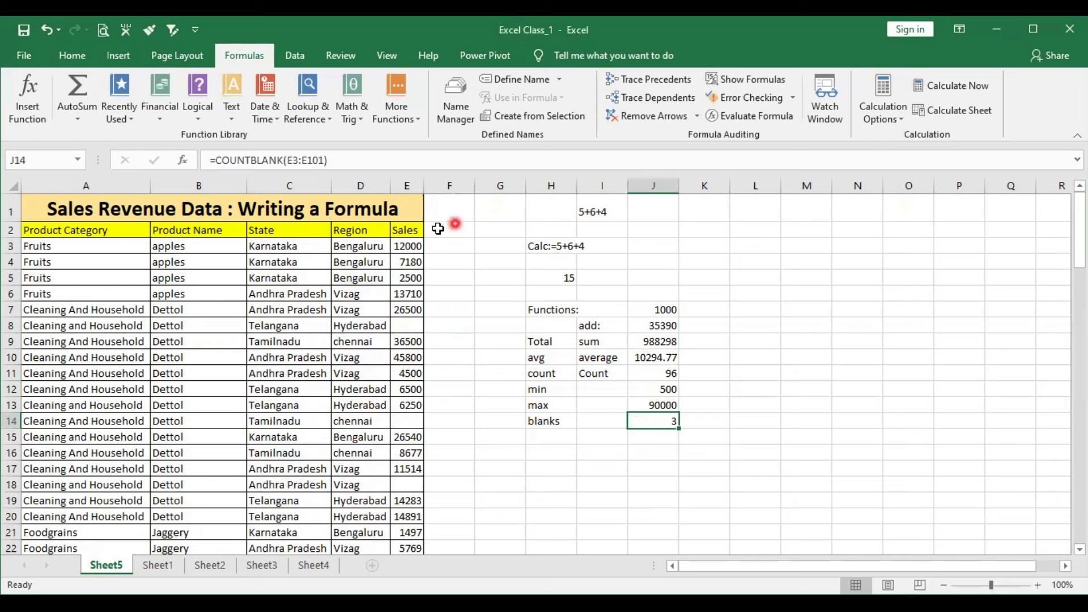
click(320, 124)
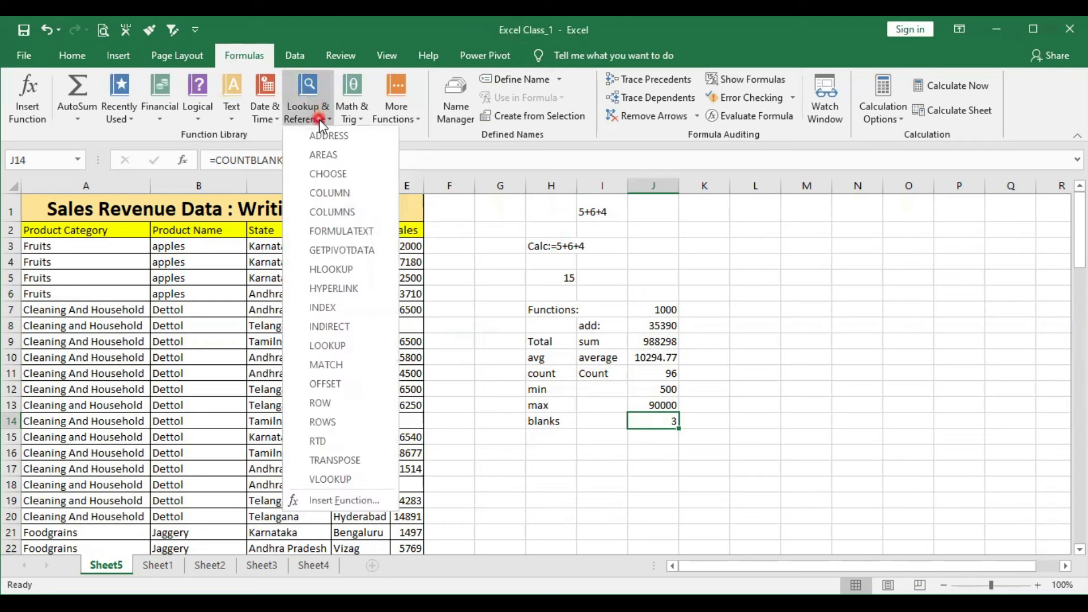
click(364, 120)
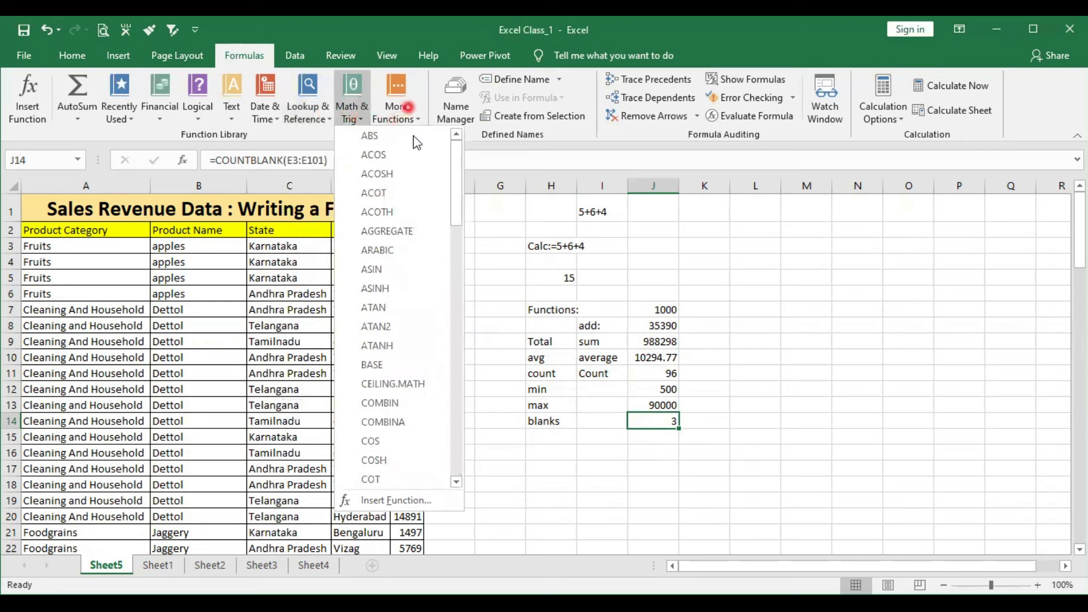
click(406, 107)
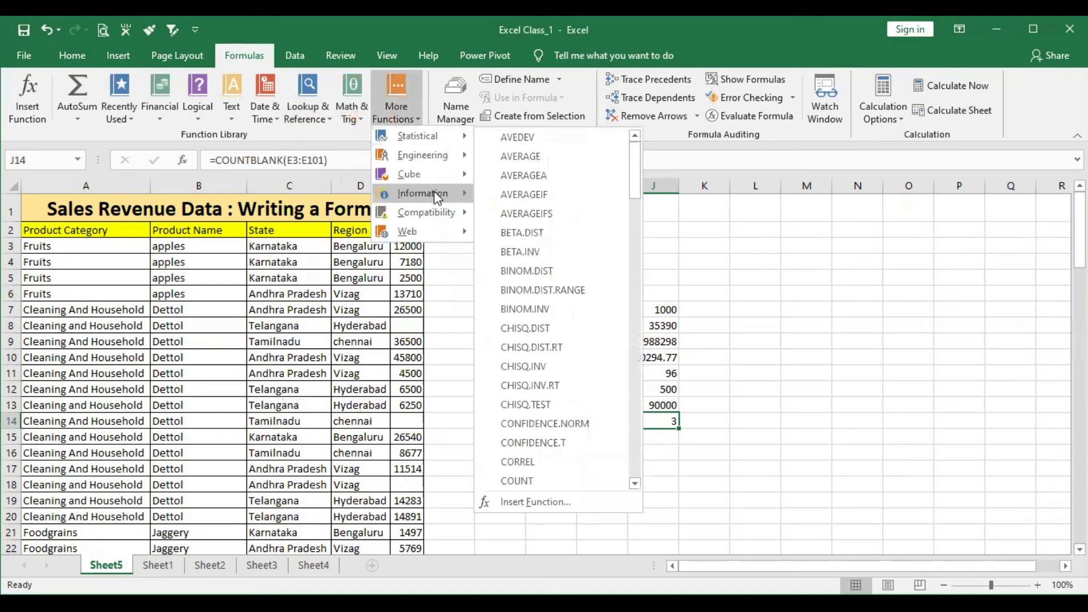
mouse_move(421, 230)
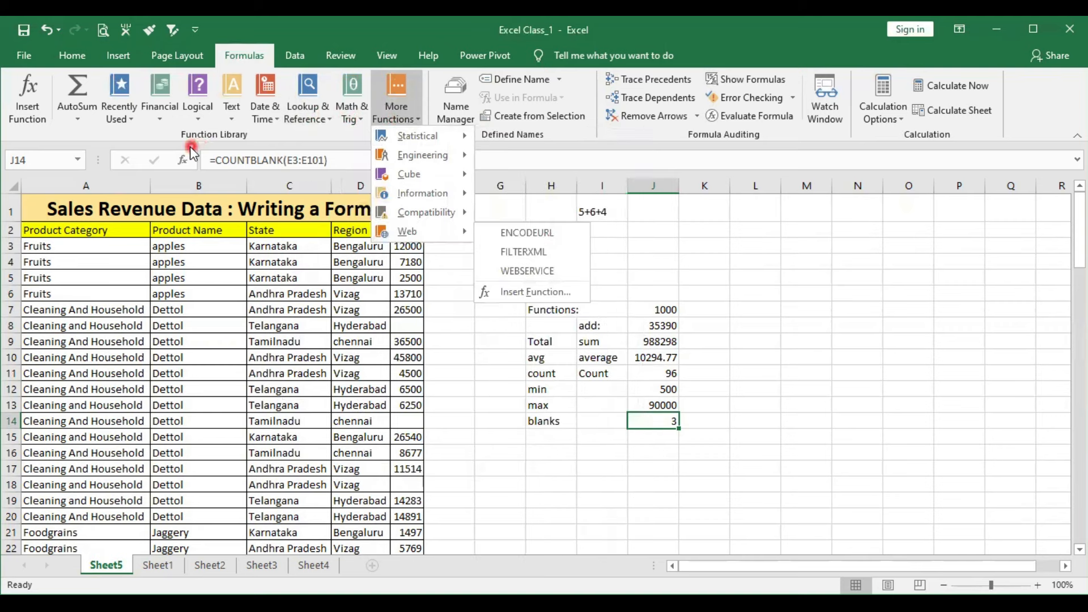
click(719, 307)
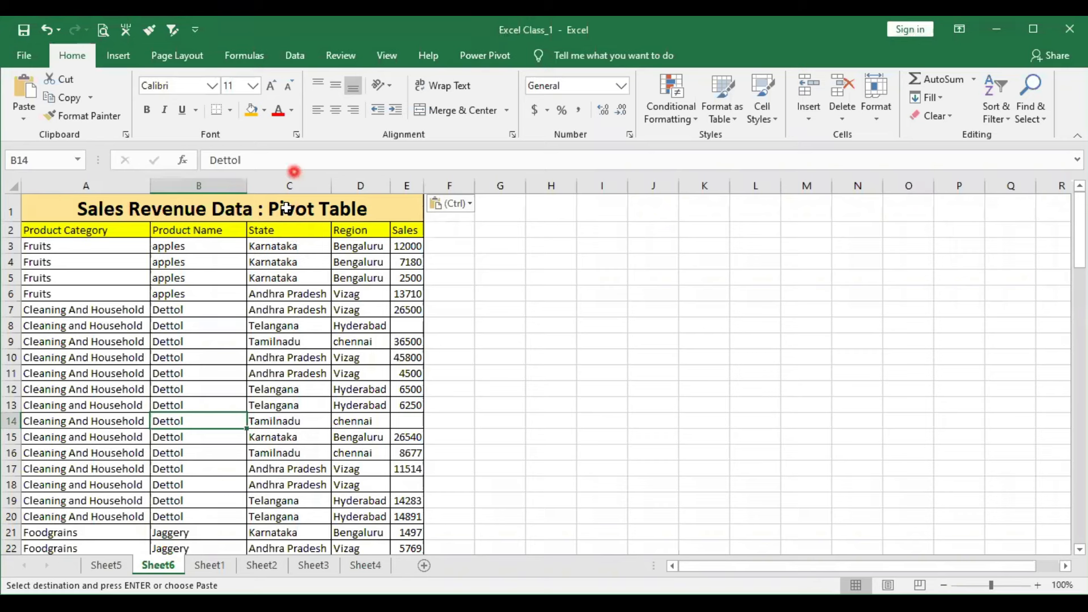
- Create a PivotTable from the Sheet6 sales data range $A$2:$E$101, placed in a new worksheet
click(185, 295)
click(116, 57)
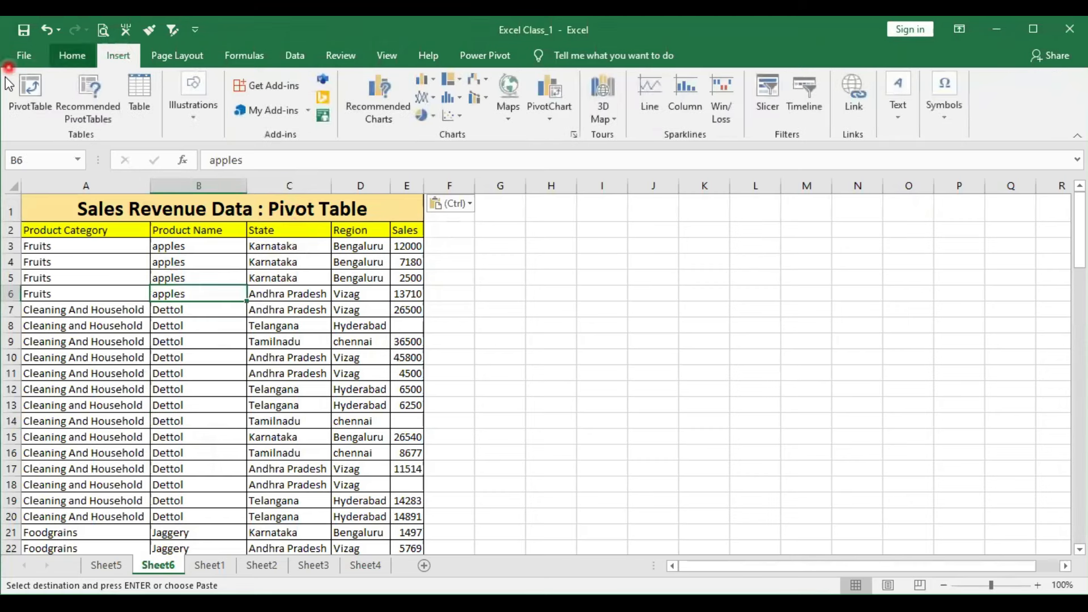
click(27, 88)
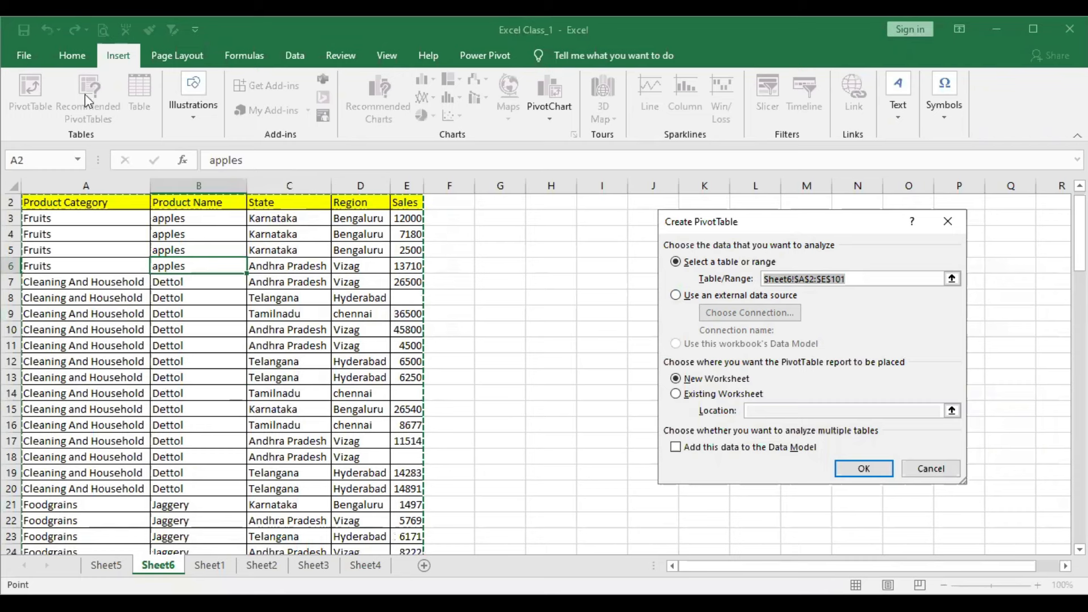
drag(718, 225, 470, 223)
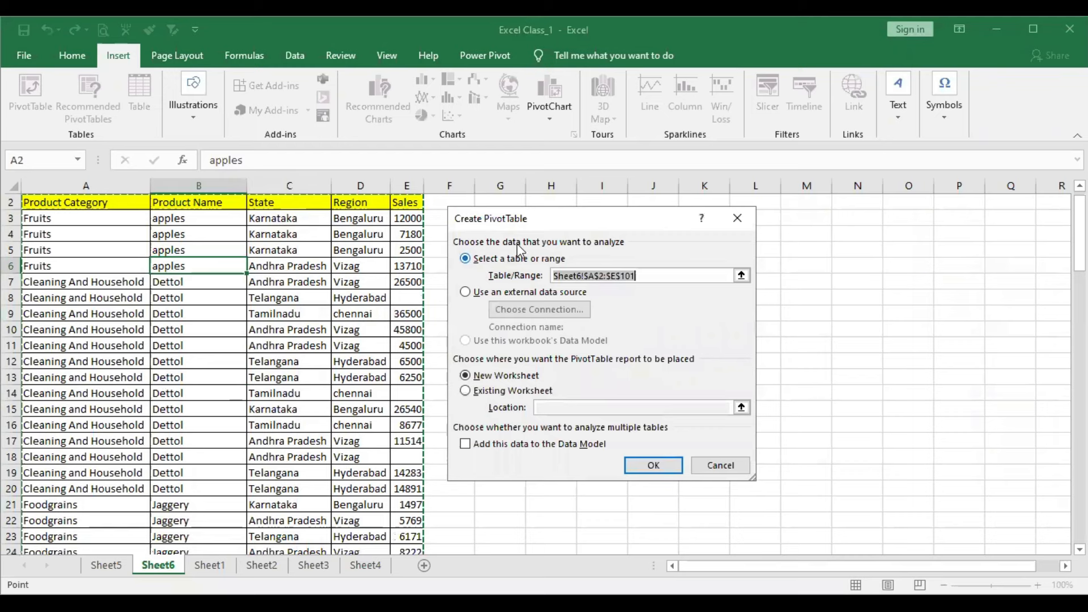
click(157, 219)
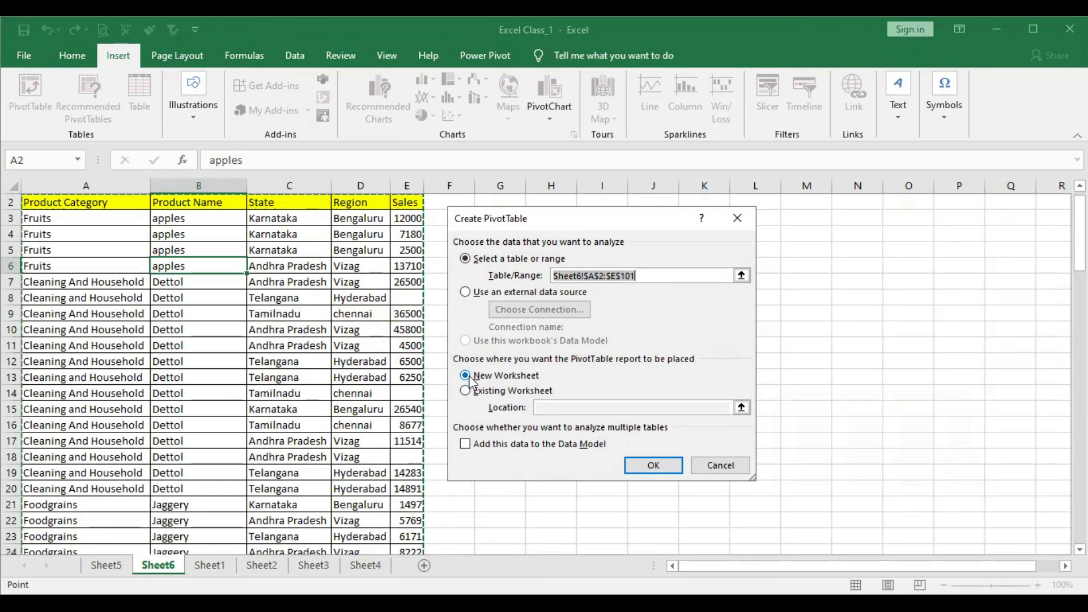
click(631, 465)
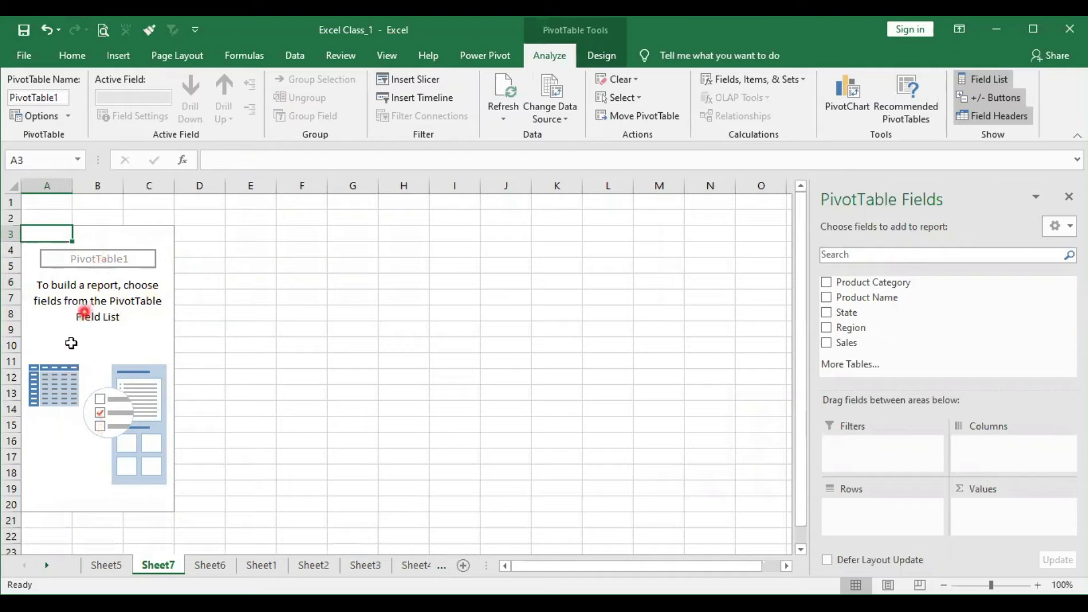
- Build the PivotTable with Product Name as the rows and Sum of Sales as the values
drag(47, 233, 146, 510)
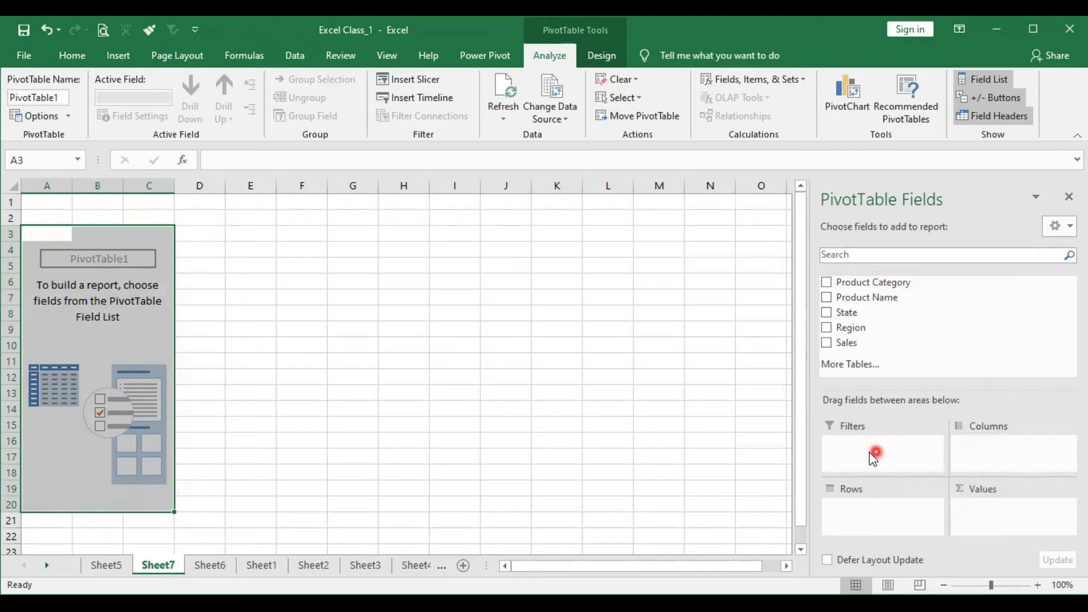
click(93, 341)
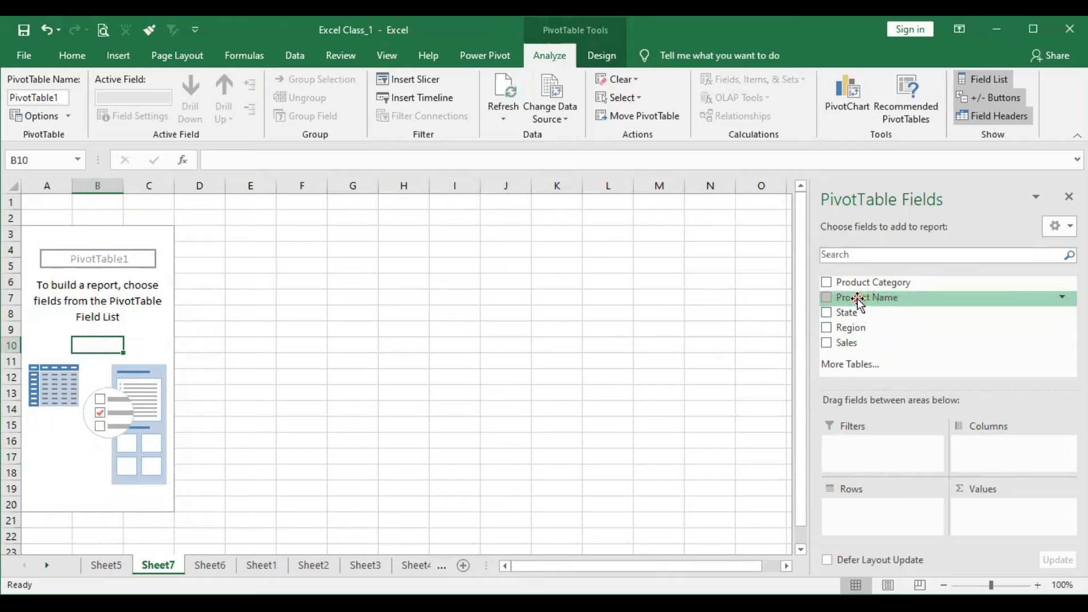
drag(858, 304, 887, 524)
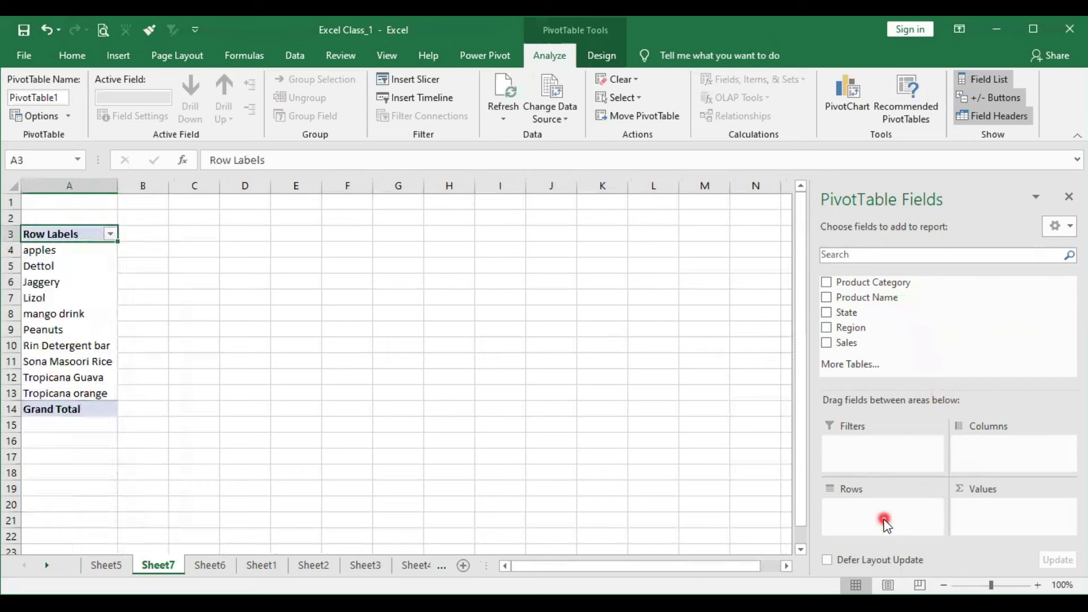
drag(72, 249, 66, 274)
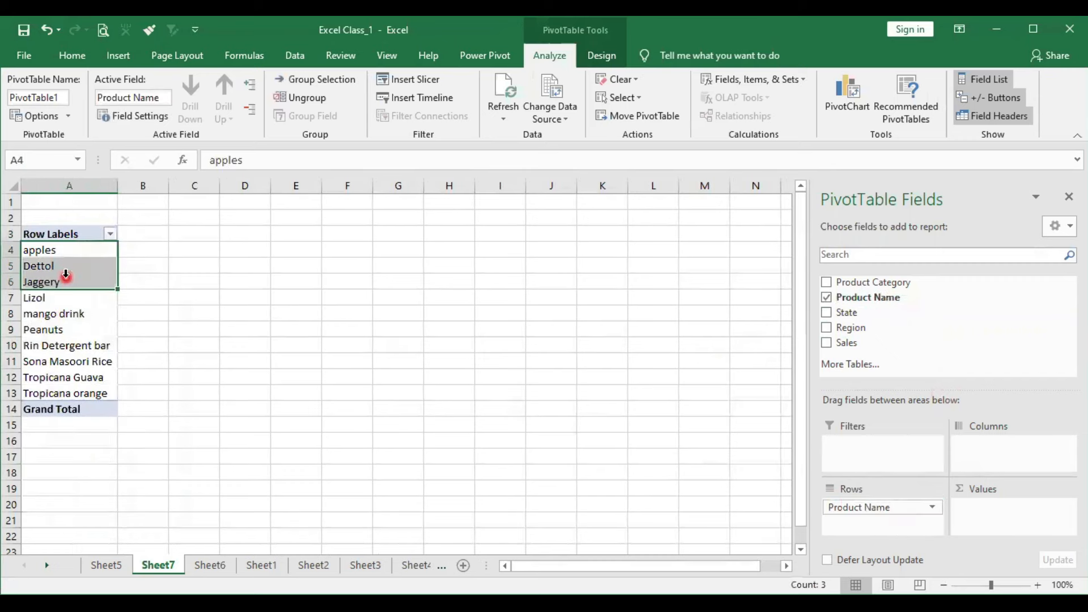
drag(851, 344, 978, 516)
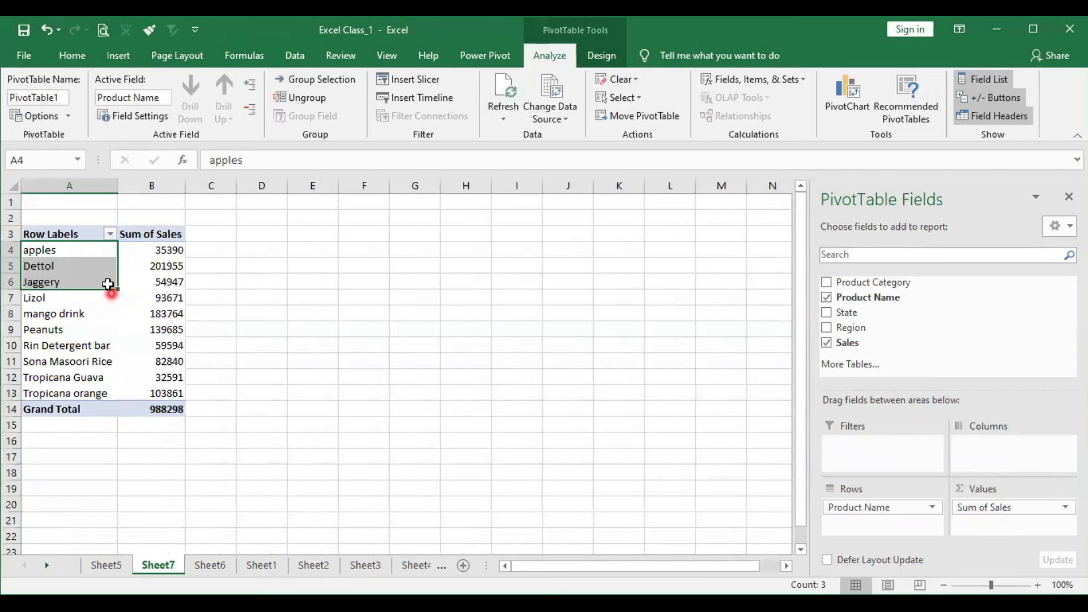
click(131, 266)
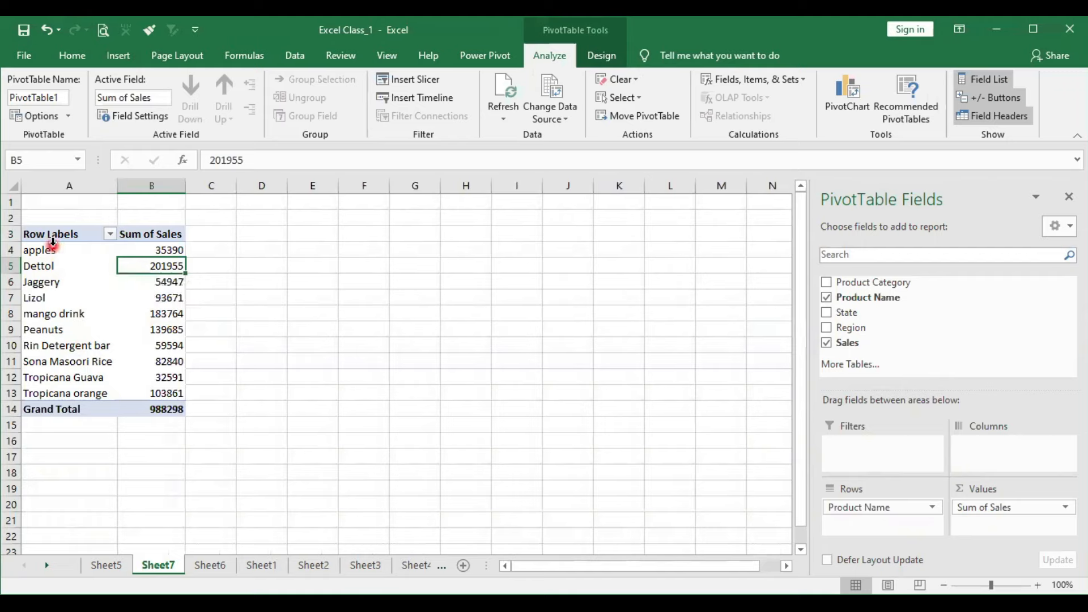
drag(51, 249, 46, 395)
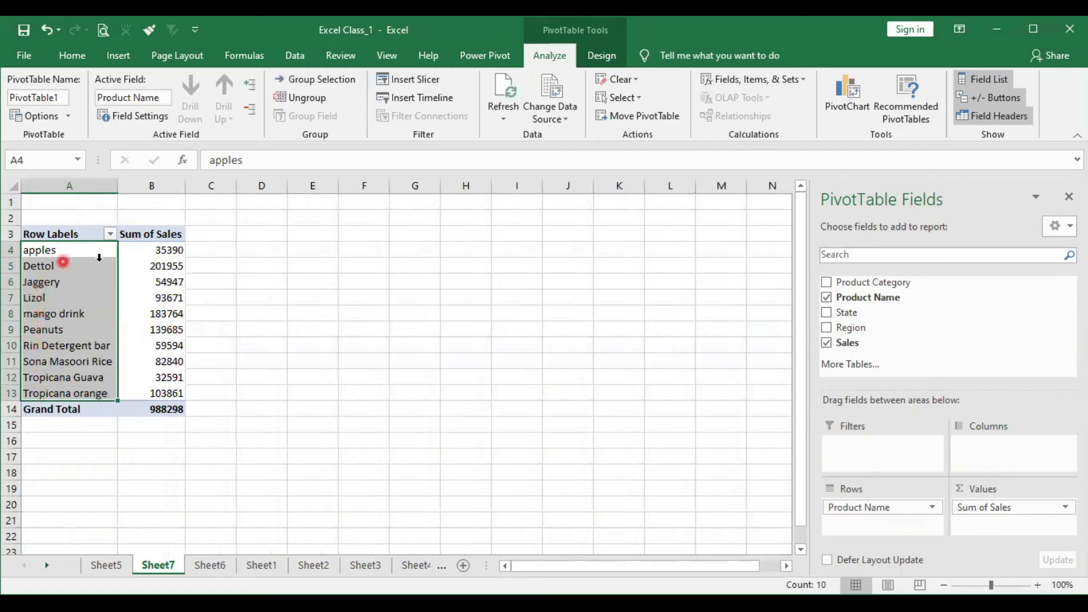
click(160, 250)
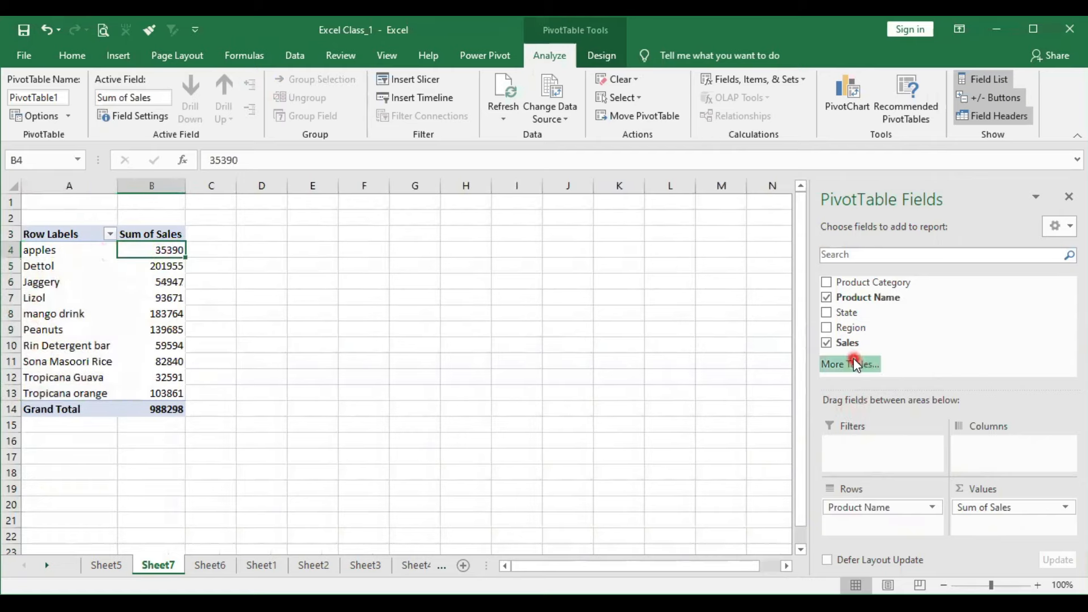
- Add Sales to the PivotTable values a second time and summarise that second field by Count
drag(851, 346, 985, 521)
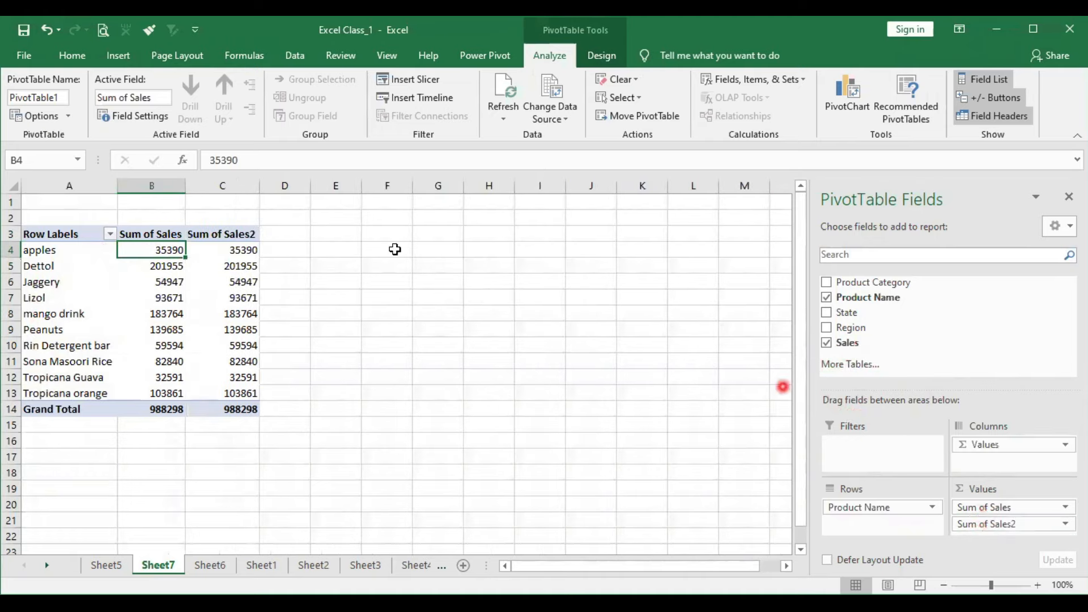
click(218, 235)
right_click(218, 235)
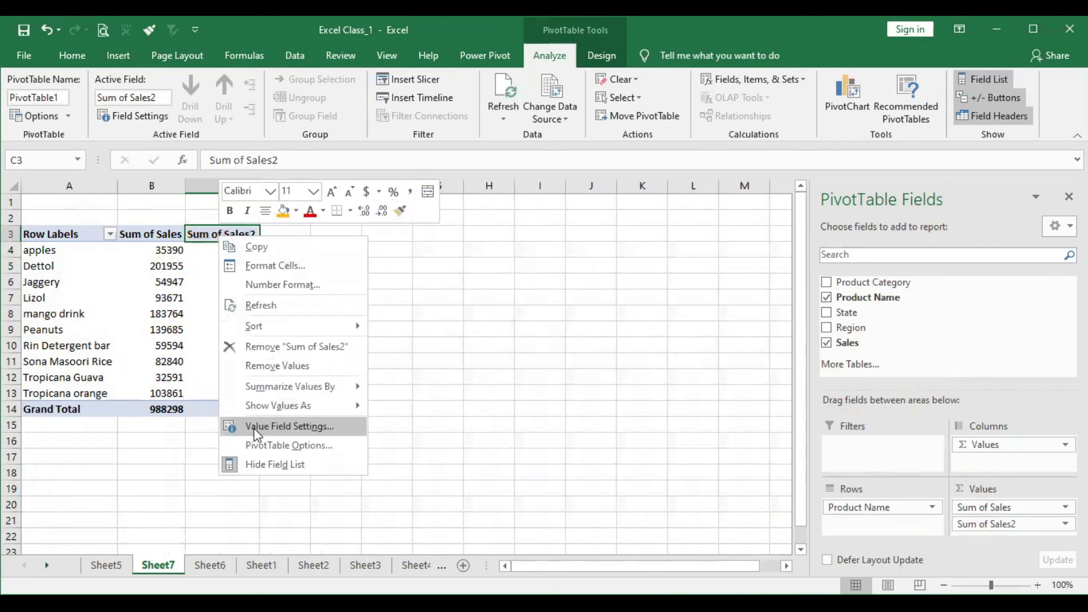
click(265, 414)
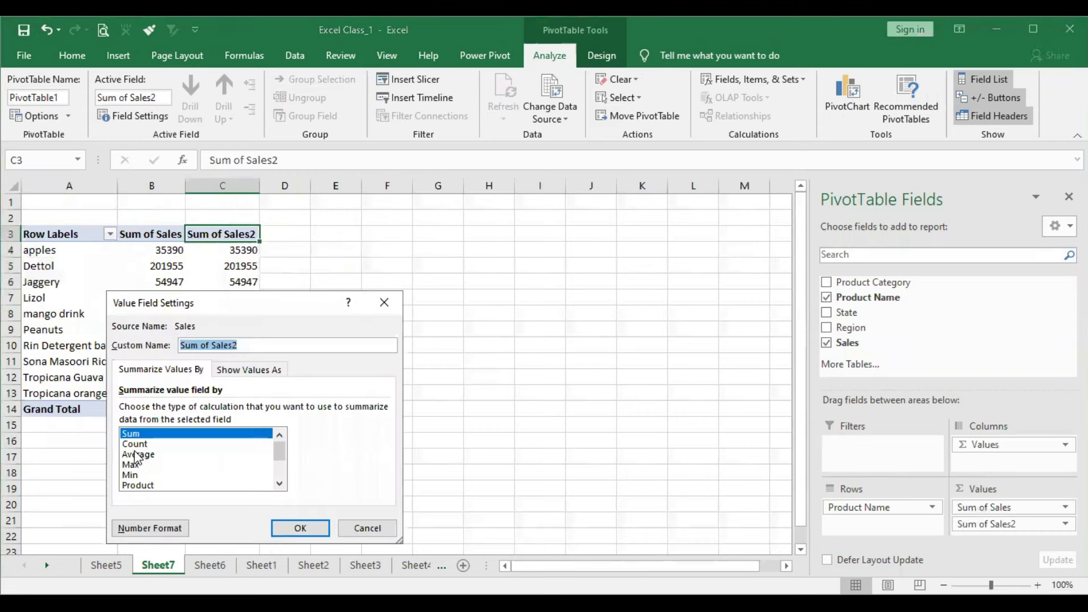
click(134, 444)
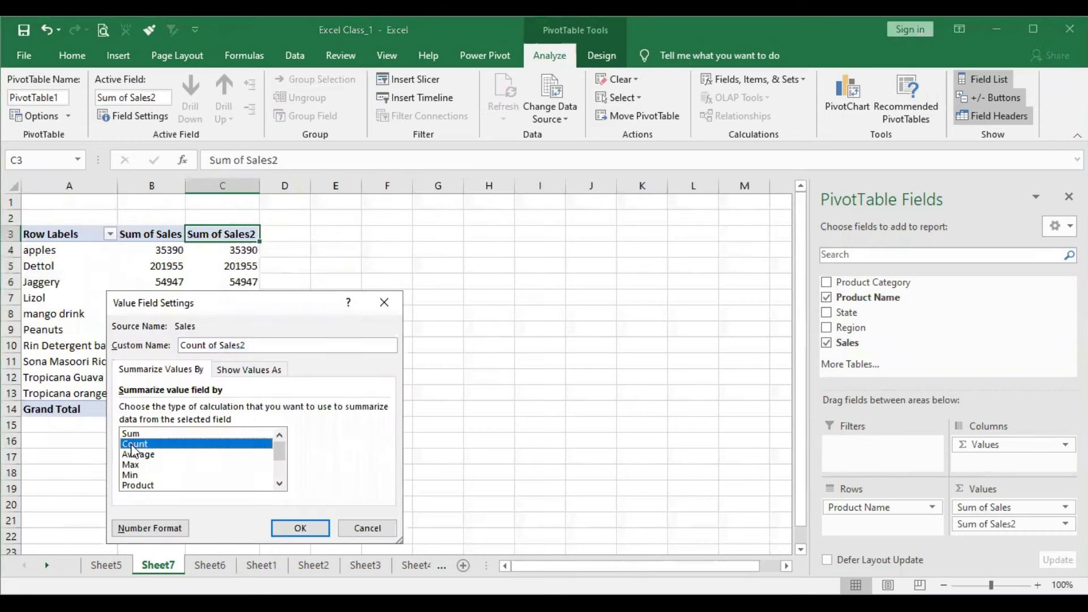
click(287, 529)
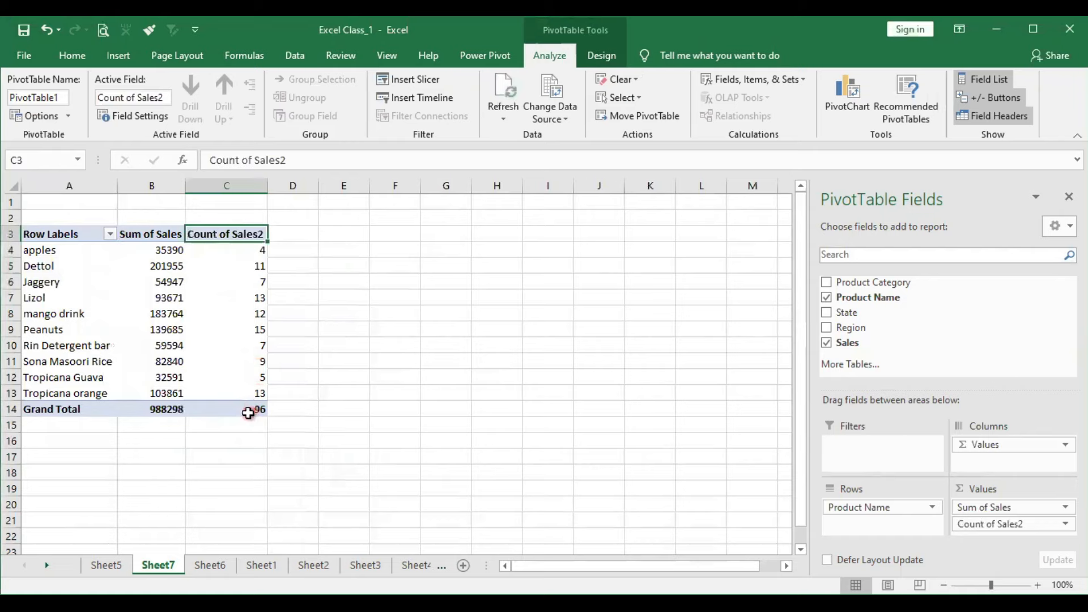
mouse_move(252, 414)
mouse_move(71, 267)
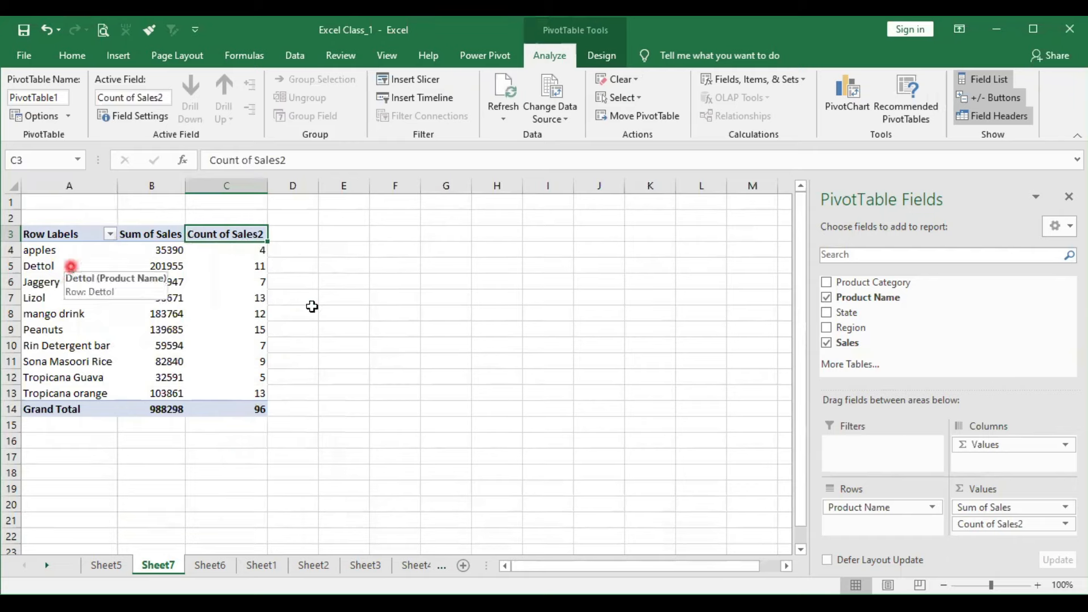
- Remove the Product Name and Sales fields from the PivotTable to empty the report
click(826, 297)
click(828, 346)
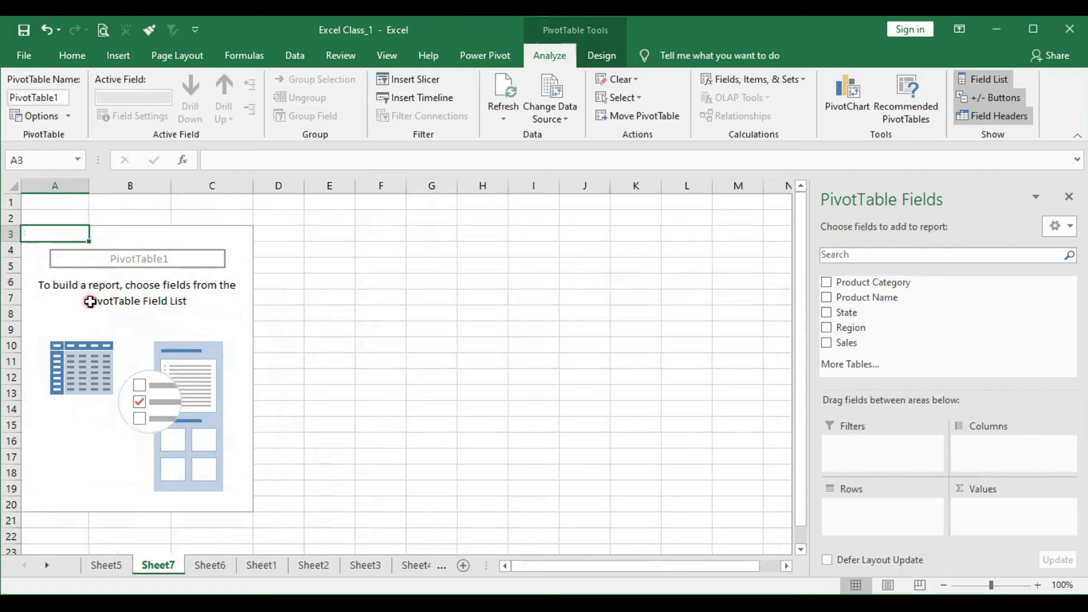
click(494, 304)
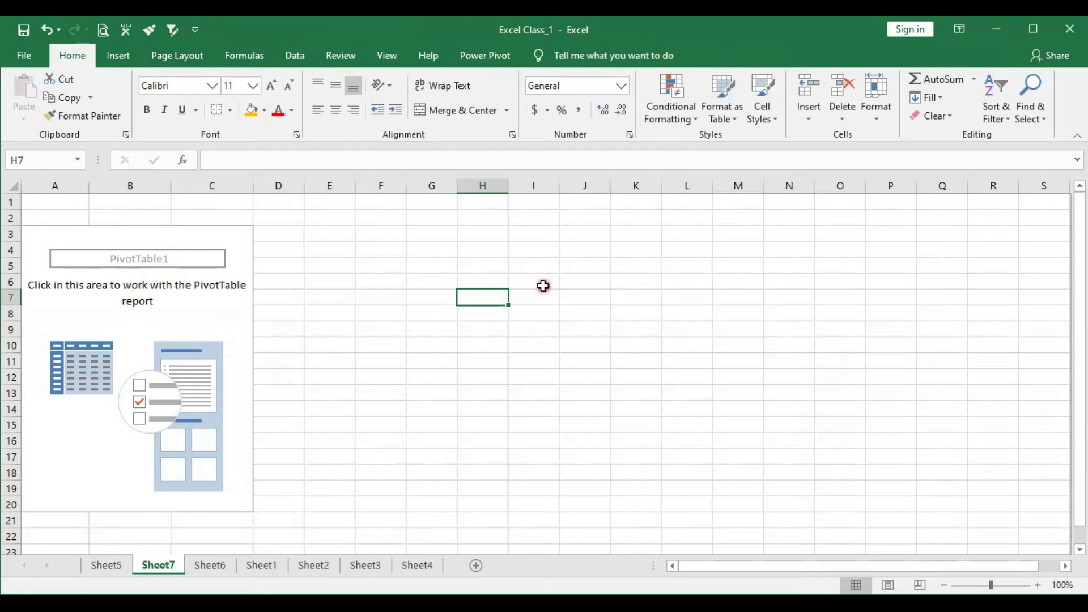
click(482, 267)
click(454, 315)
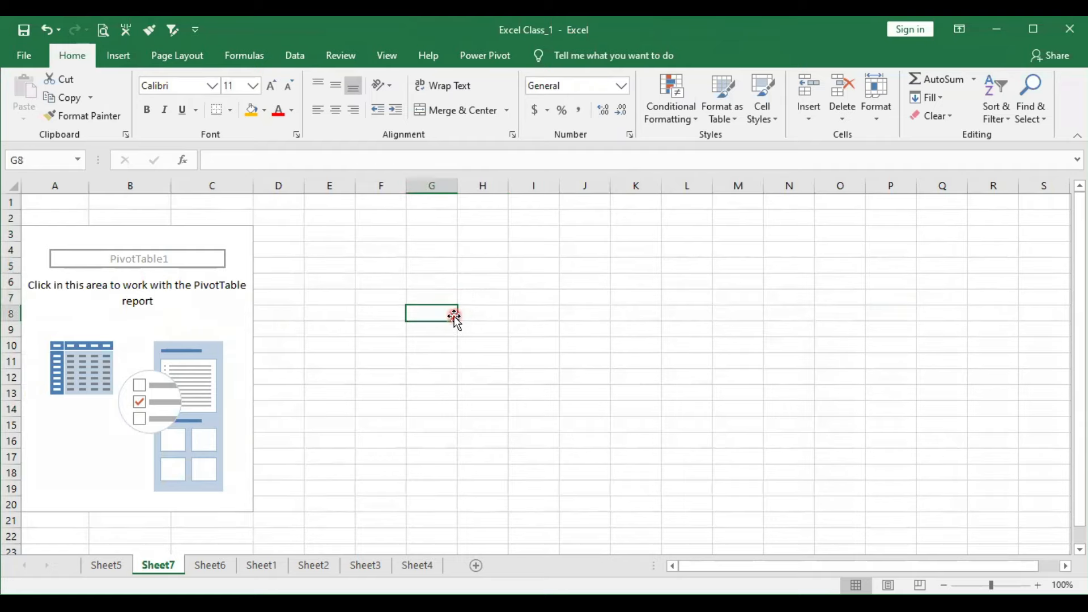
- Build the PivotTable with State as the rows, Region as the columns and Sum of Sales as the values
click(152, 319)
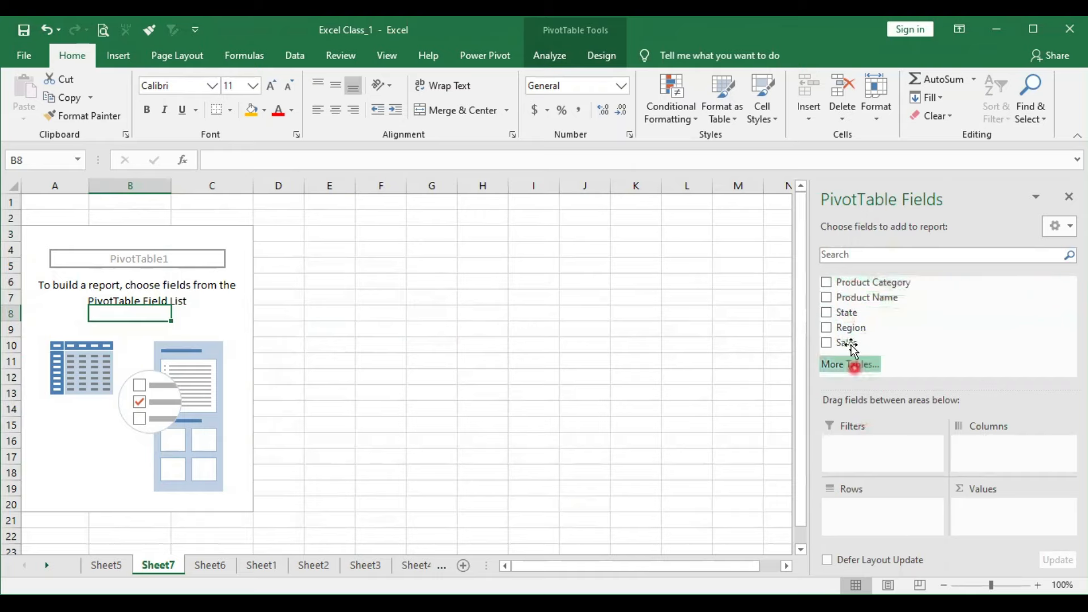
drag(845, 312, 871, 517)
drag(846, 344, 998, 516)
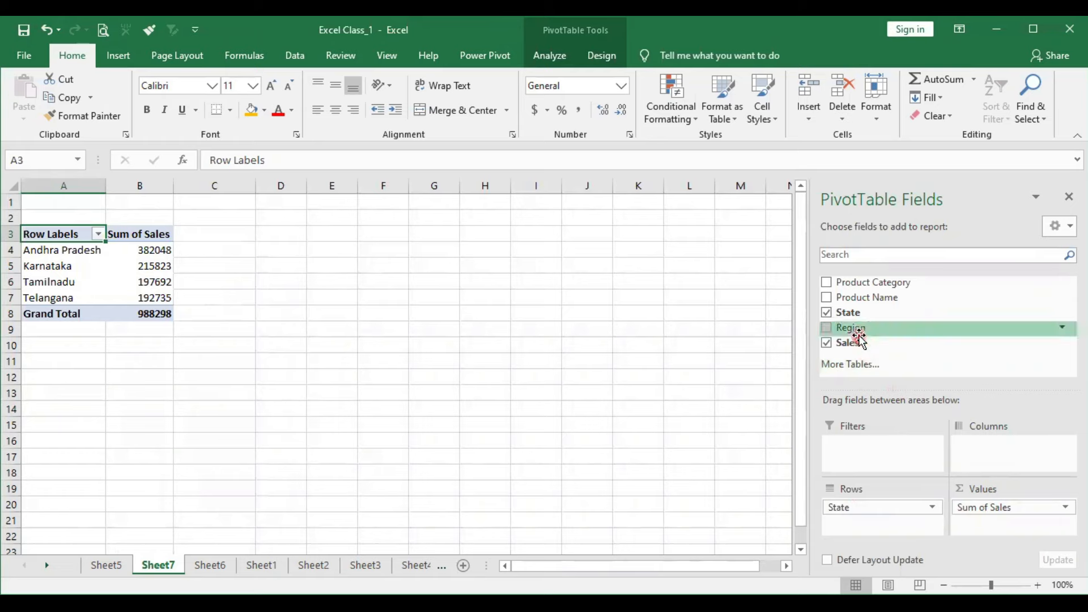
drag(853, 329, 988, 476)
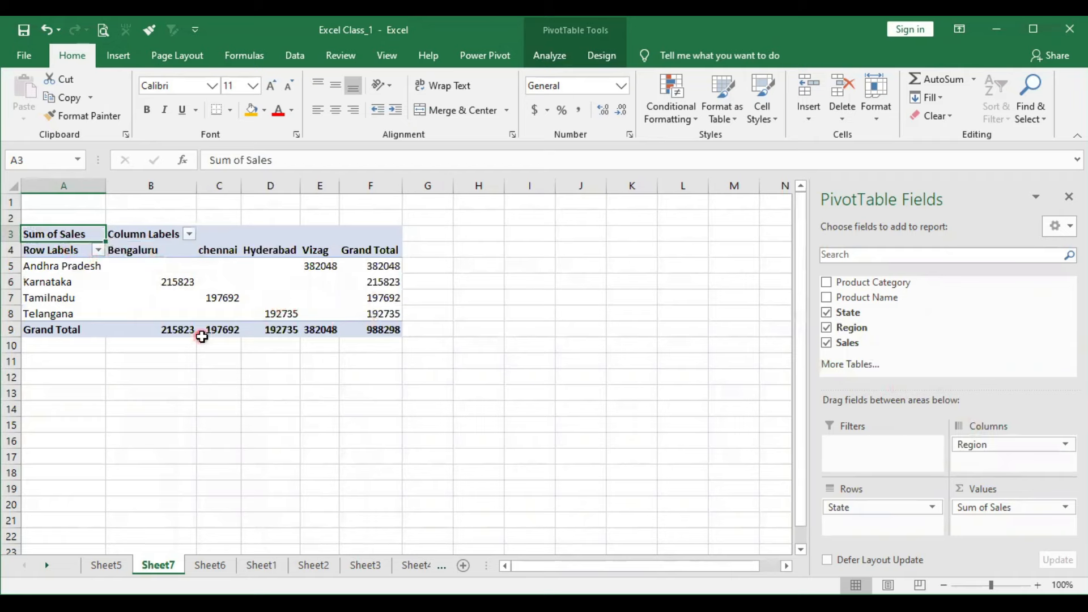
mouse_move(202, 337)
- Add Product Category as the report filter and filter the PivotTable to Foodgrains
drag(878, 283, 879, 452)
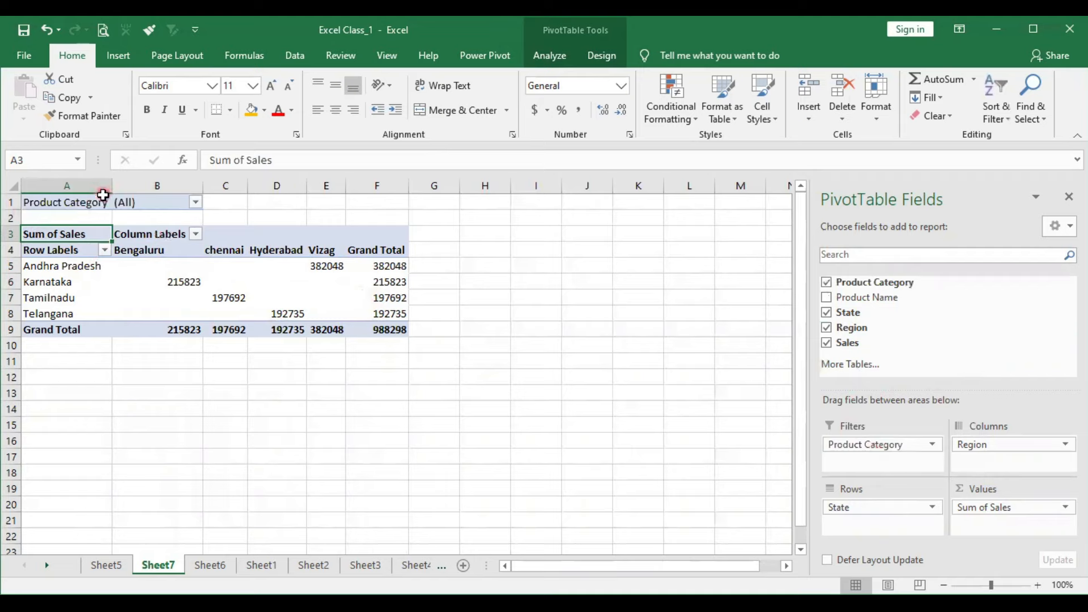
click(194, 202)
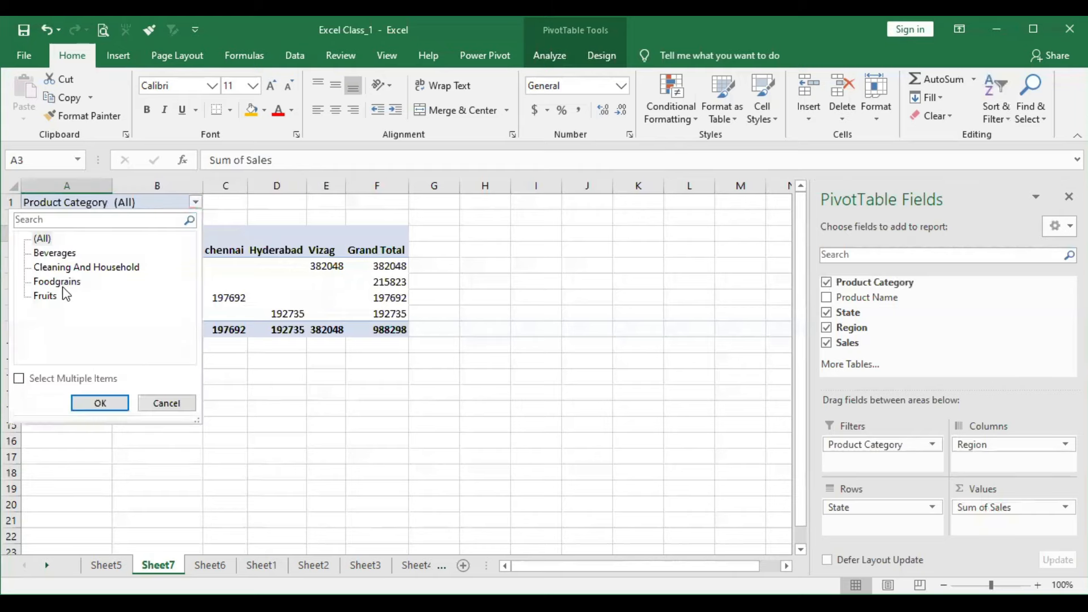
click(64, 288)
click(84, 403)
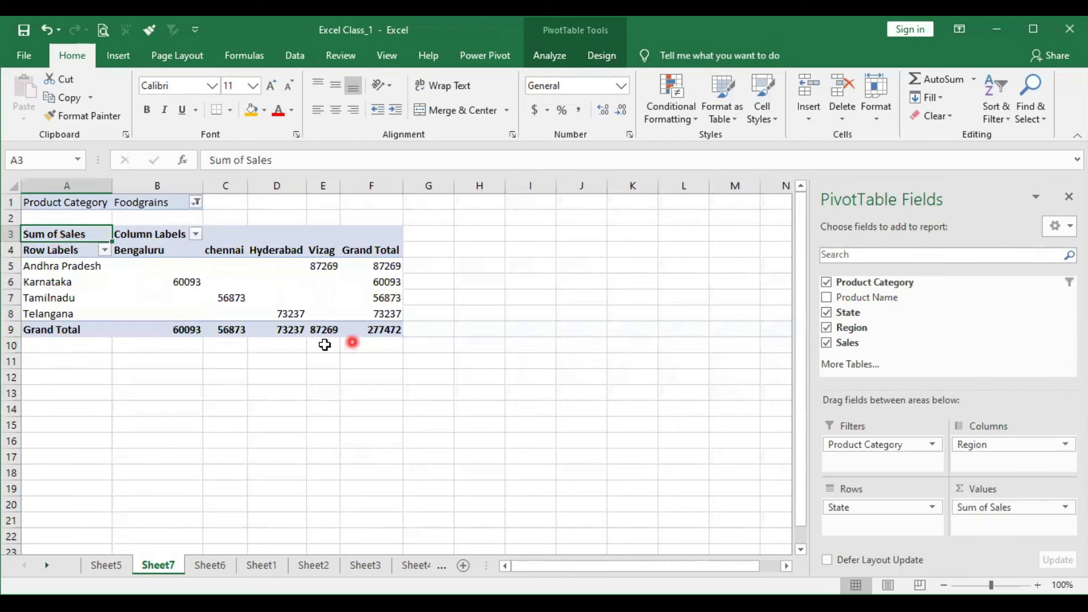
mouse_move(190, 307)
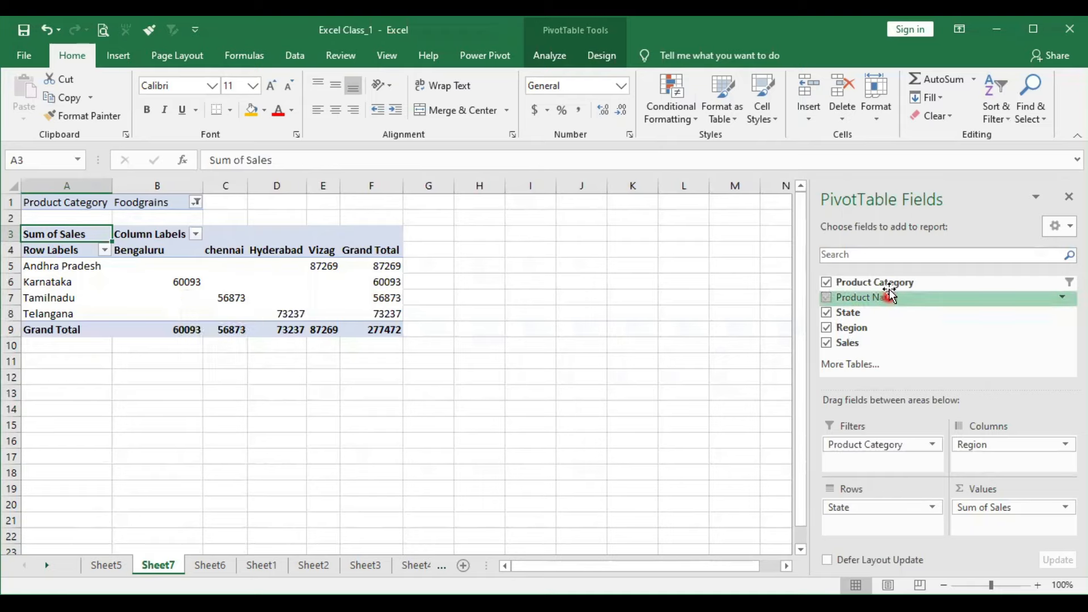
click(159, 293)
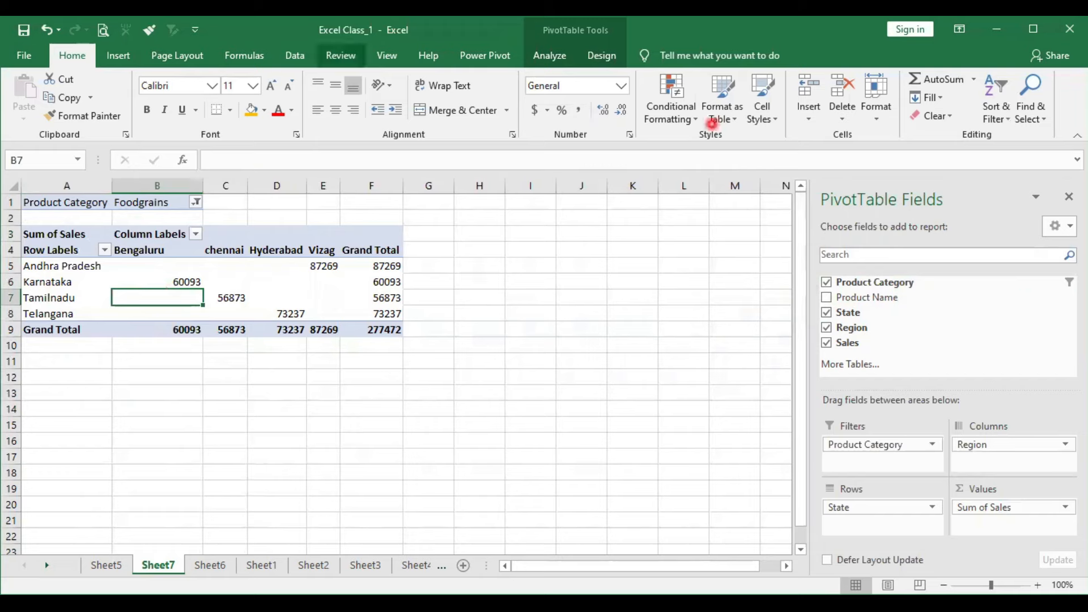
- Remove the Product Category, State, Region and Sales fields from the PivotTable
click(826, 281)
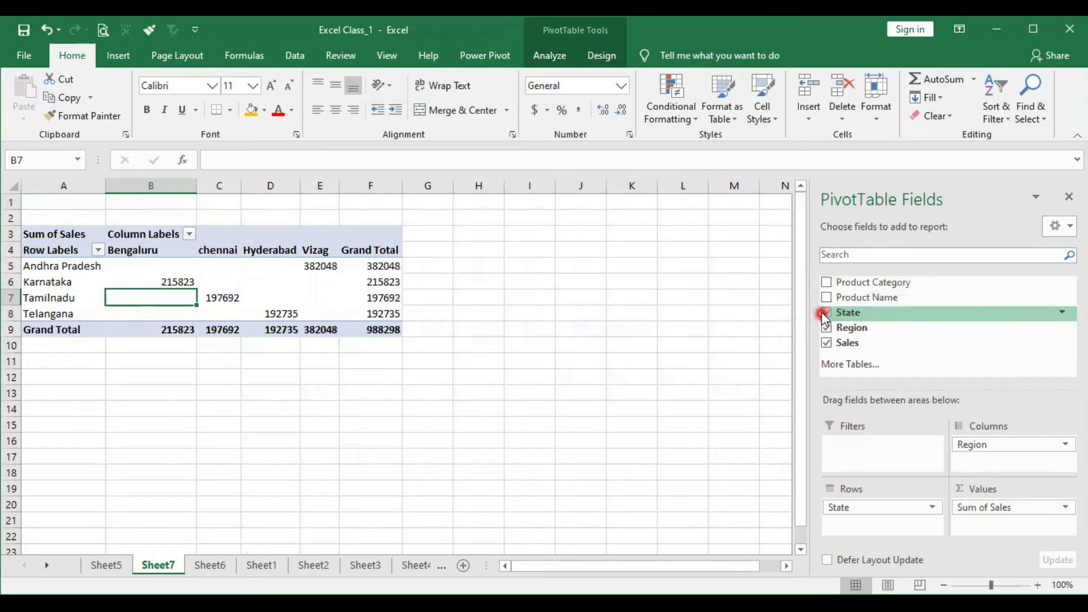
click(827, 313)
click(827, 328)
click(827, 342)
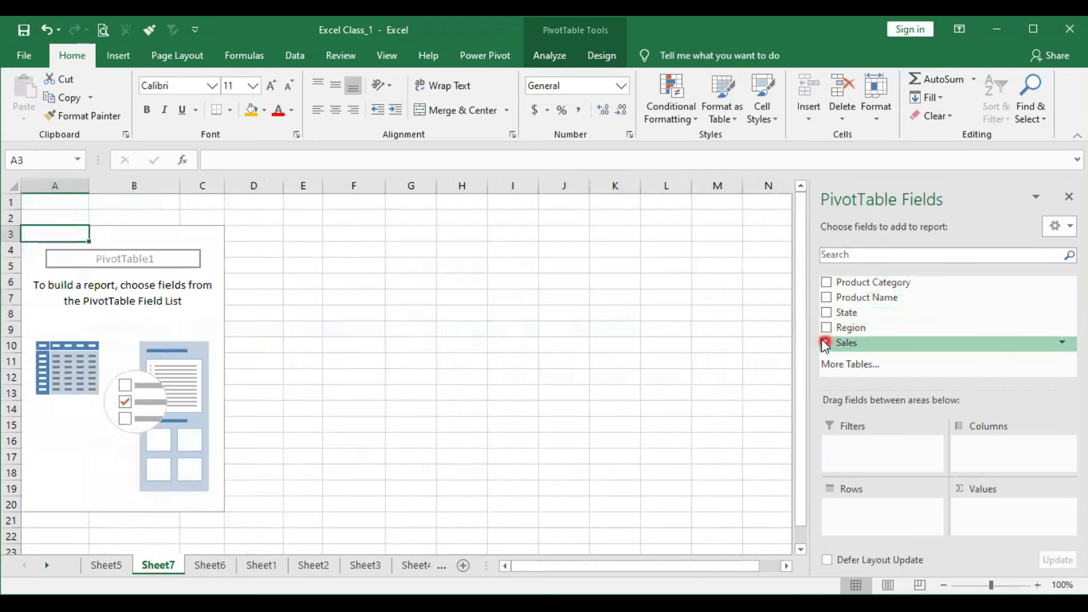
click(92, 316)
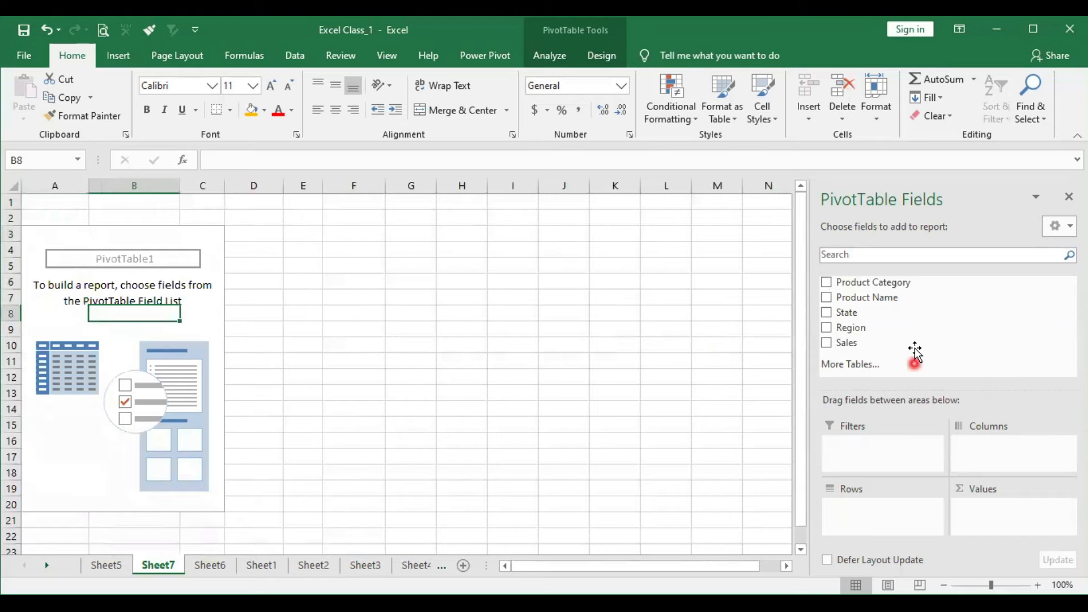
- Build the PivotTable with Product Category and, beneath it, Product Name as rows, and Sum of Sales as values
drag(884, 283, 878, 513)
drag(853, 342, 991, 508)
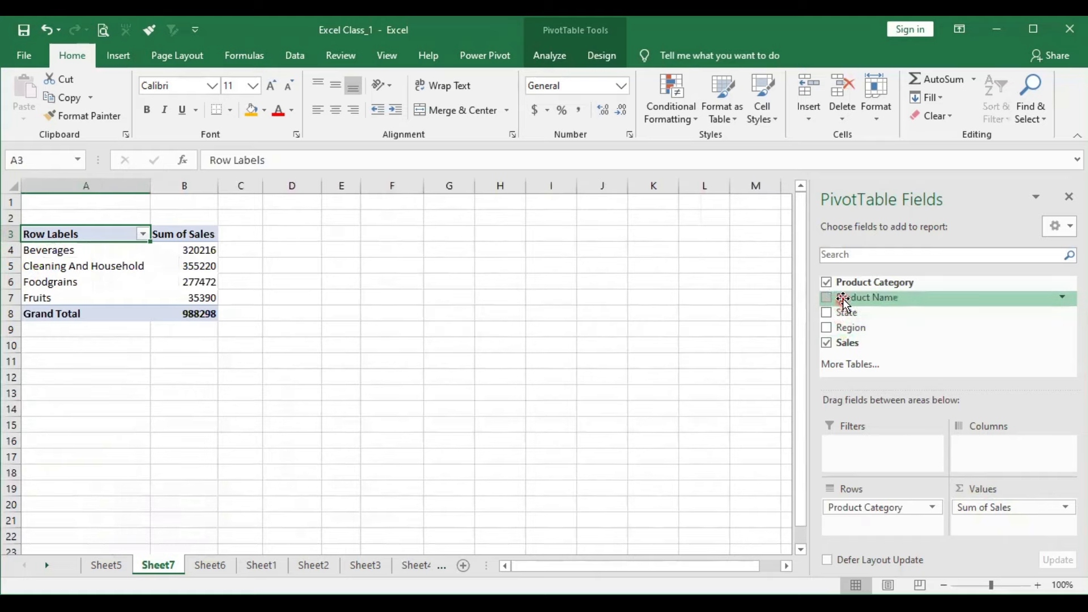
drag(844, 302, 933, 509)
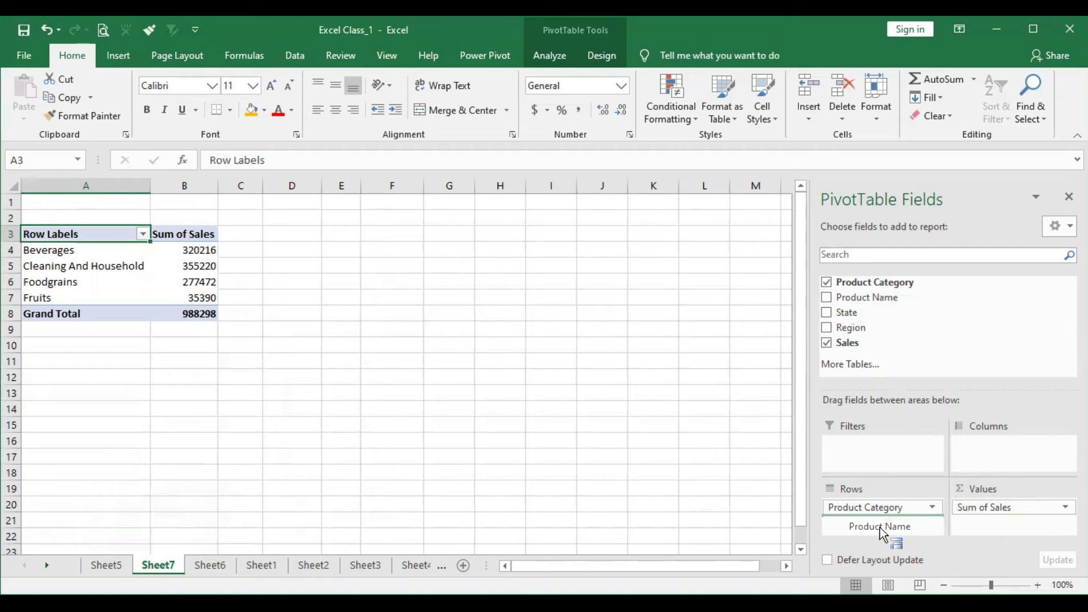
drag(855, 530, 853, 521)
- Check the category groups and their product rows, and add State as the PivotTable columns
click(104, 284)
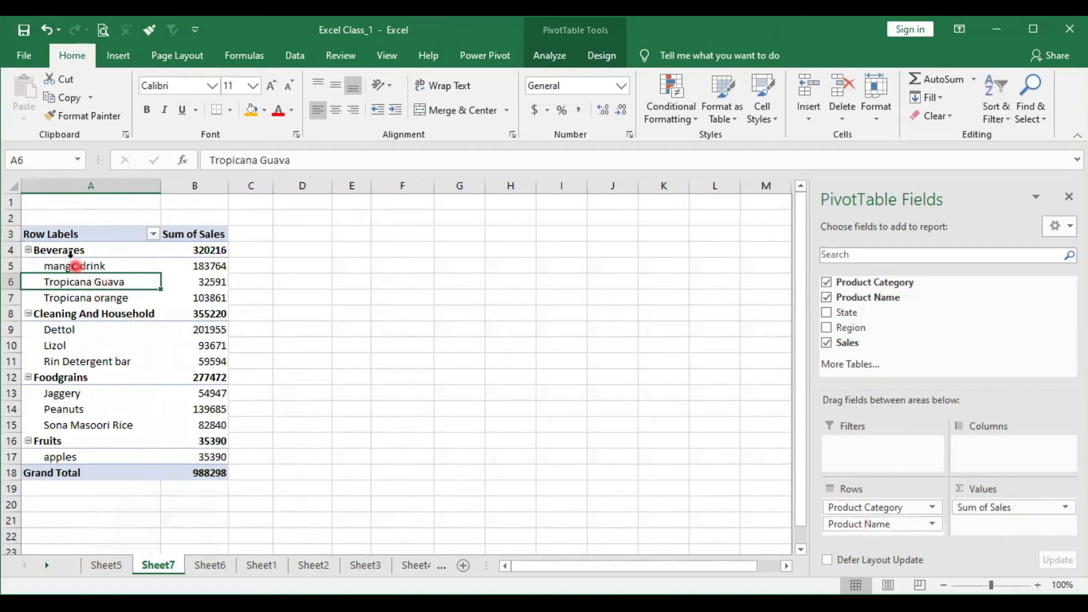
click(51, 250)
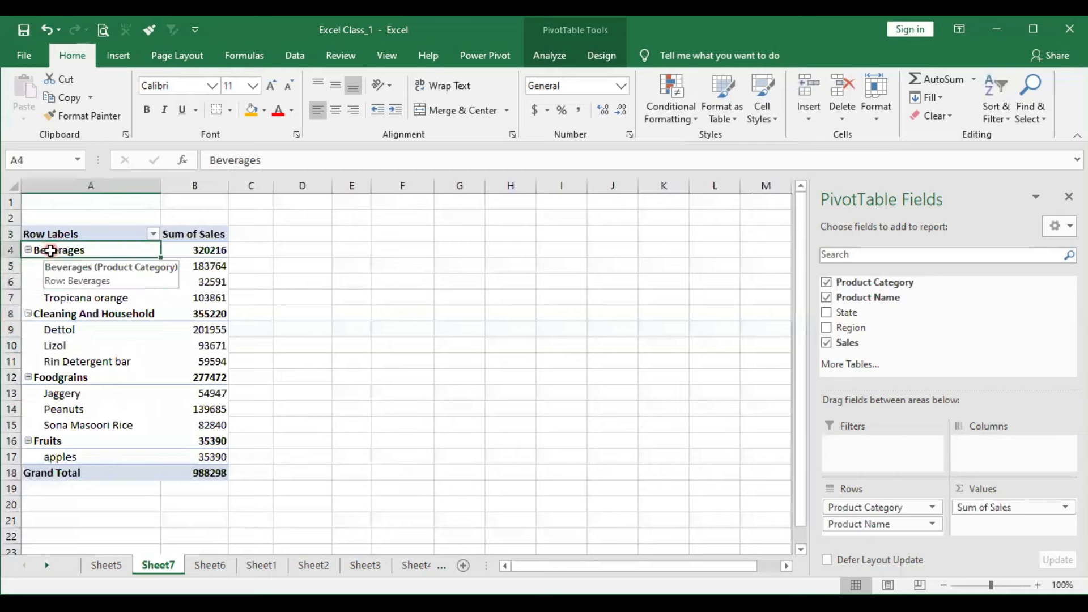
click(42, 314)
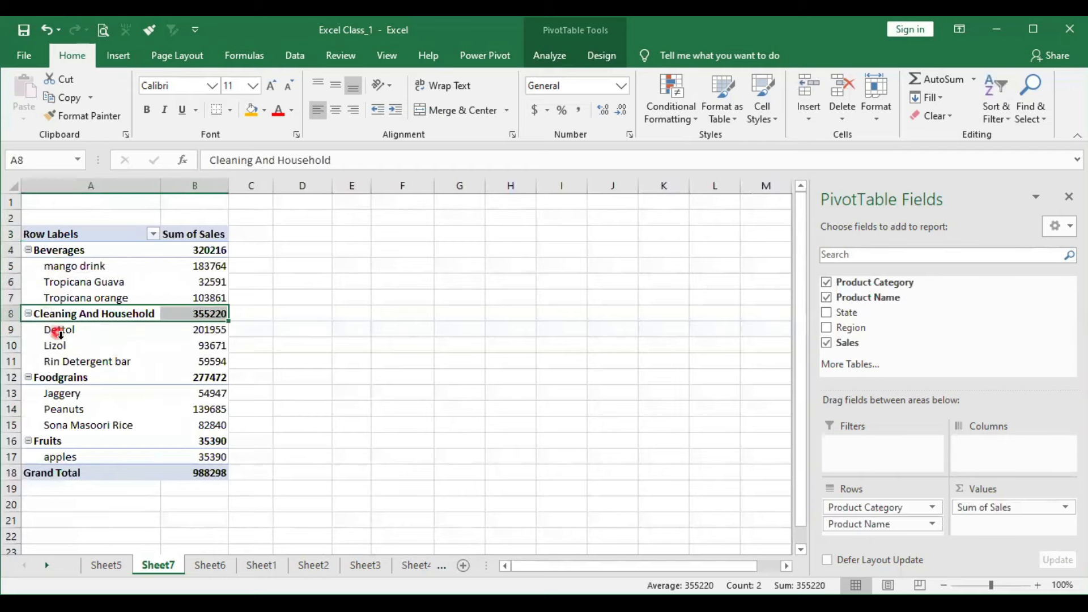
click(63, 376)
click(42, 429)
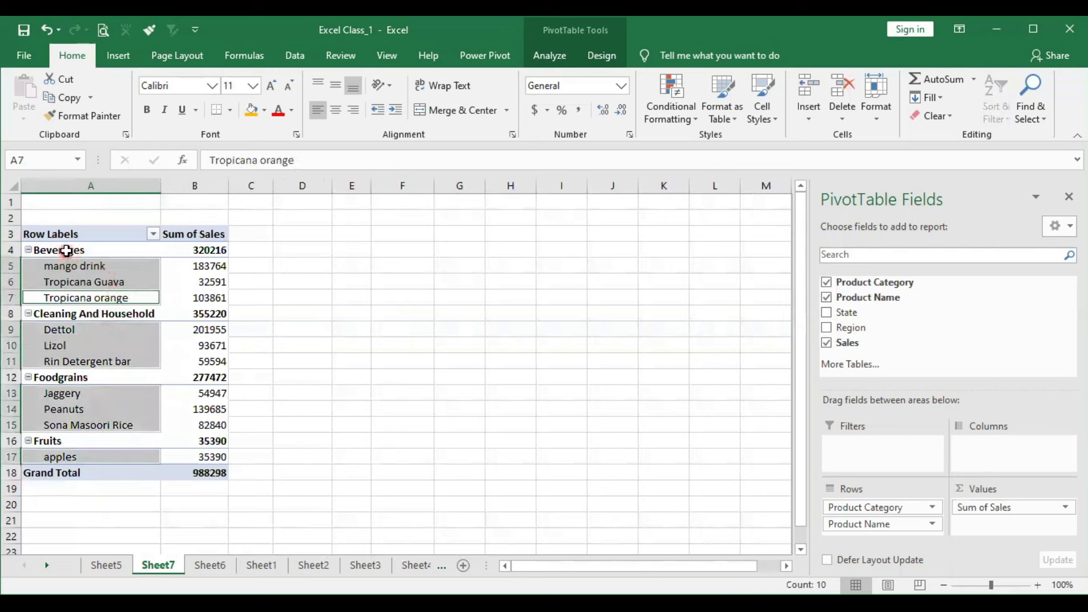
click(170, 283)
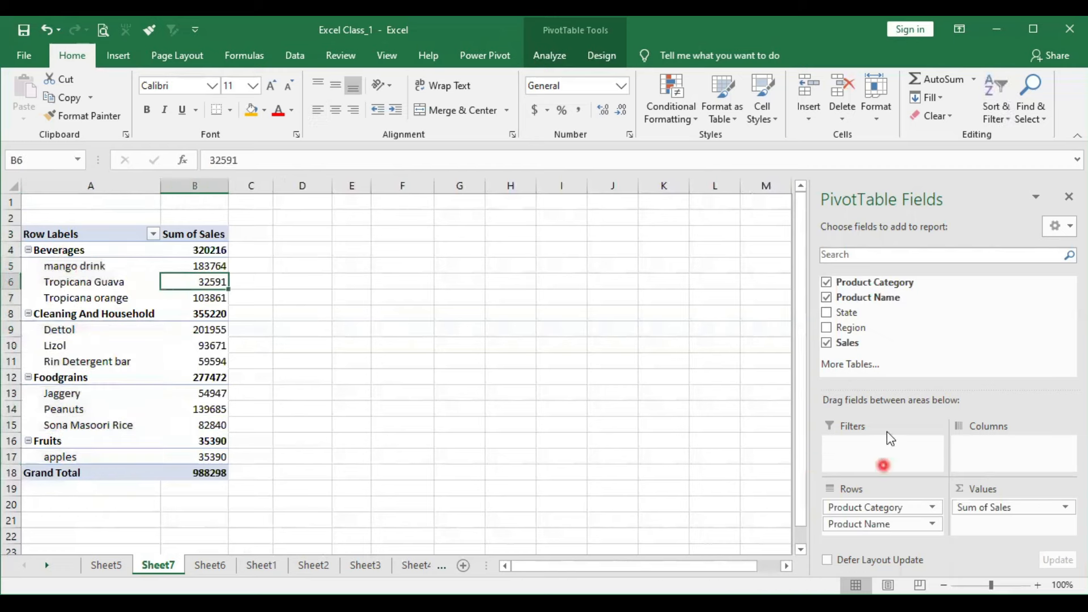
drag(850, 313, 1017, 453)
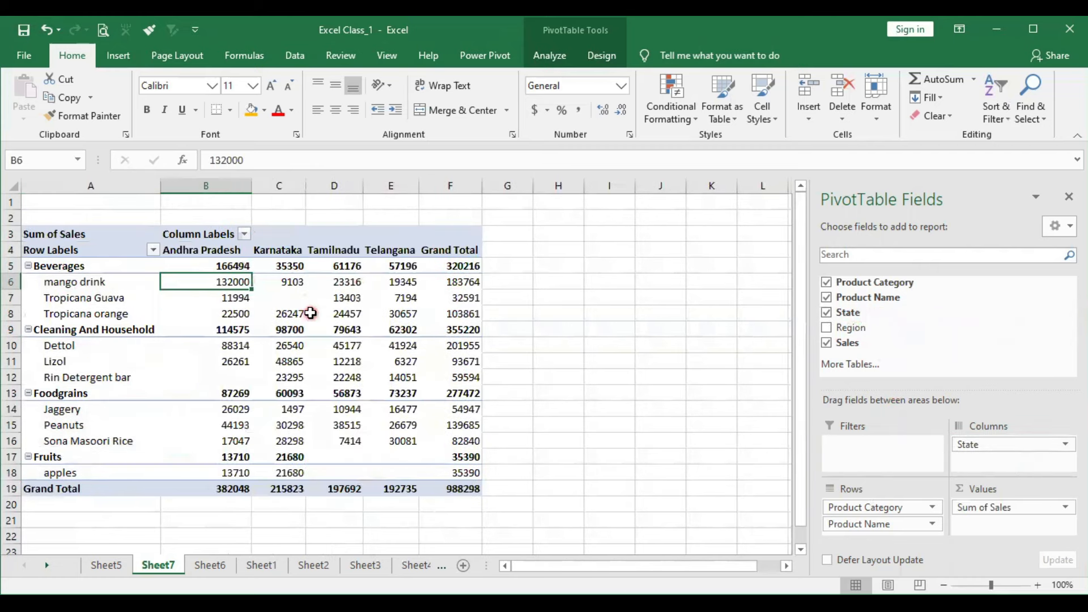
- Apply the Light Blue, Pivot Style Medium 2 style to the PivotTable
click(602, 63)
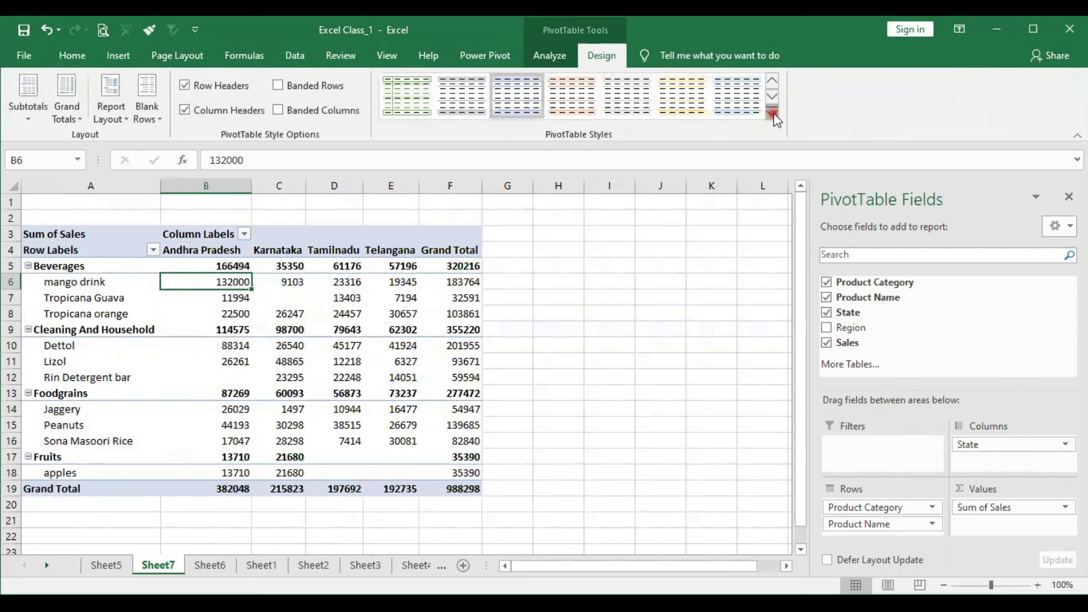
click(774, 116)
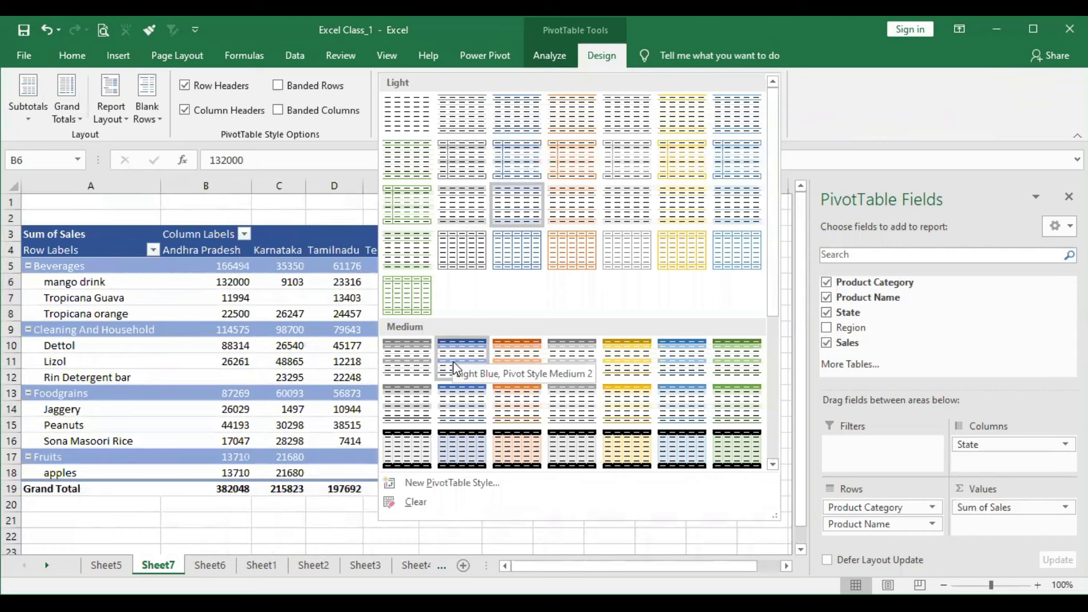
click(110, 357)
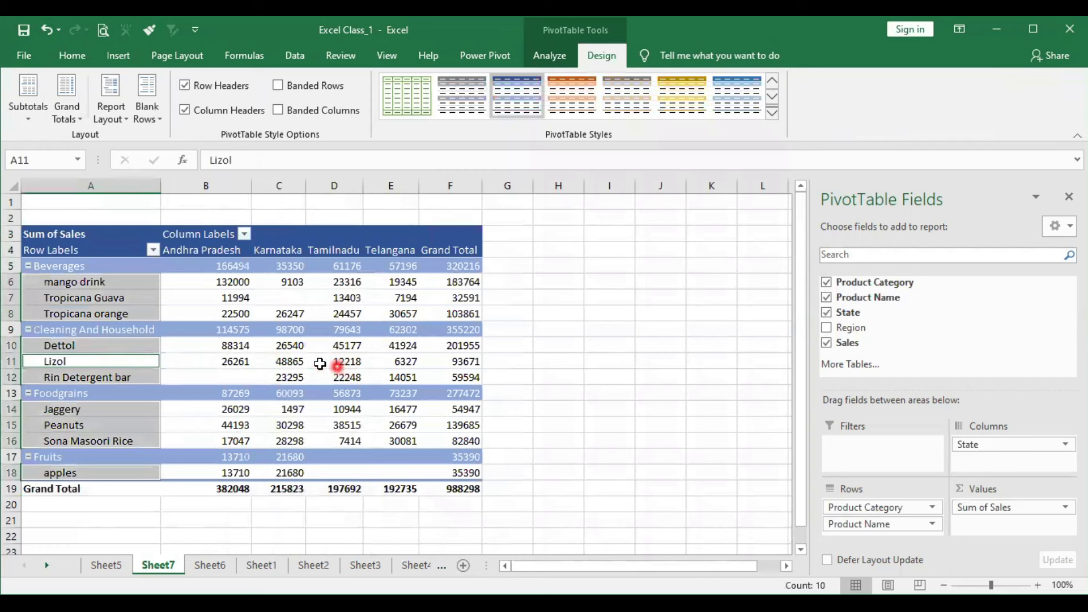
click(343, 361)
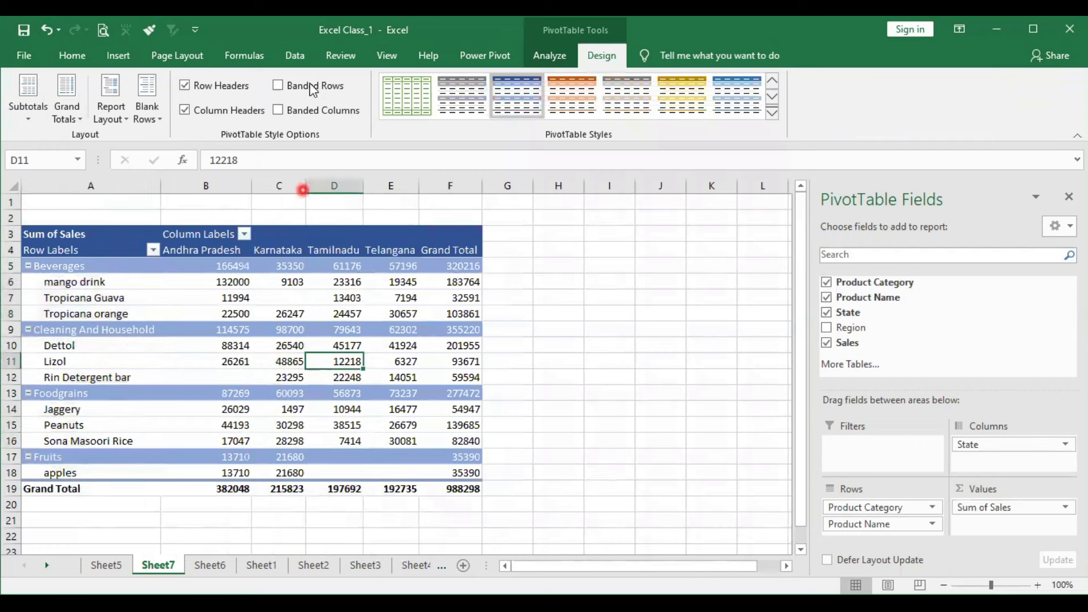